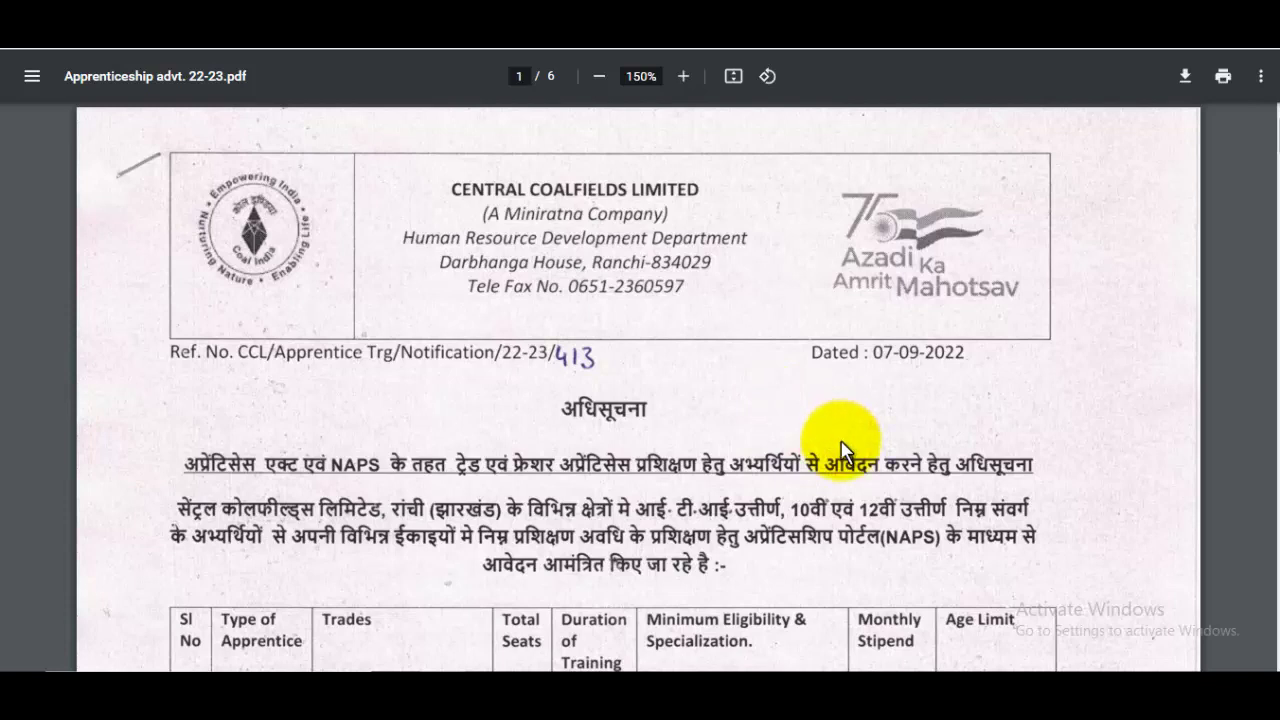
# Look over the first page of the apprenticeship notification PDF and close it
pyautogui.scroll(-2, 843, 455)
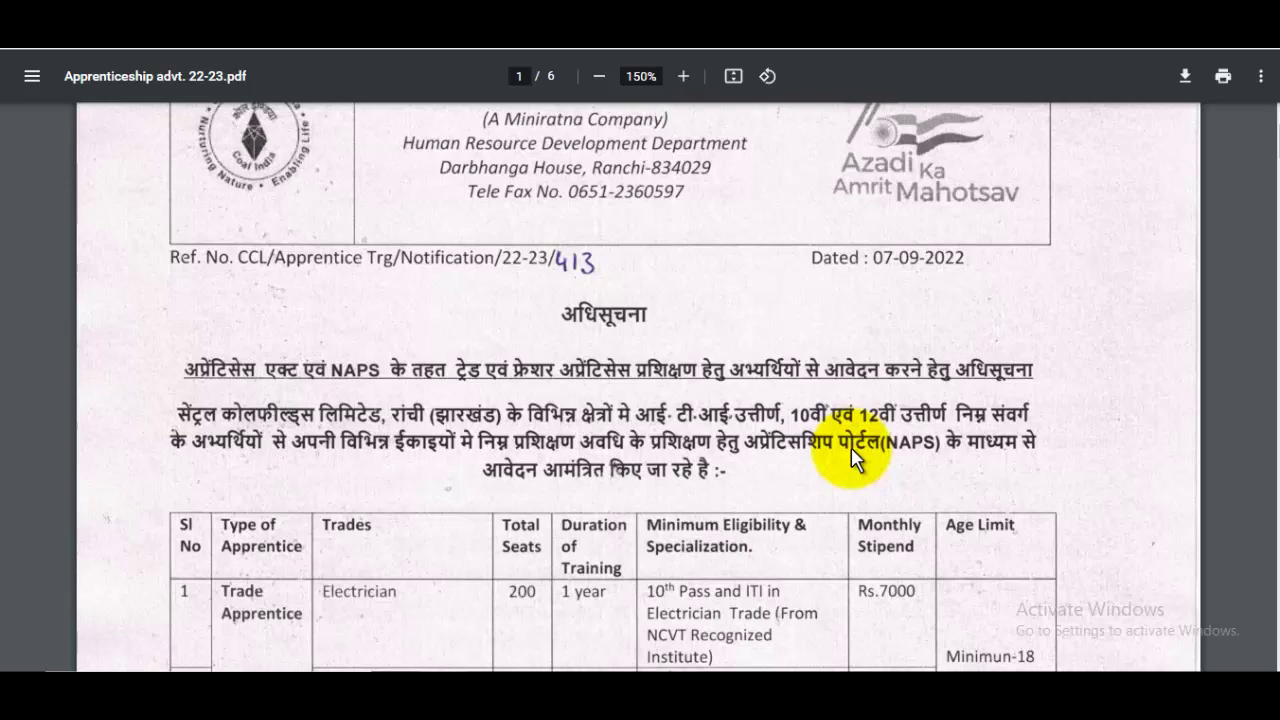
pyautogui.scroll(-2, 851, 447)
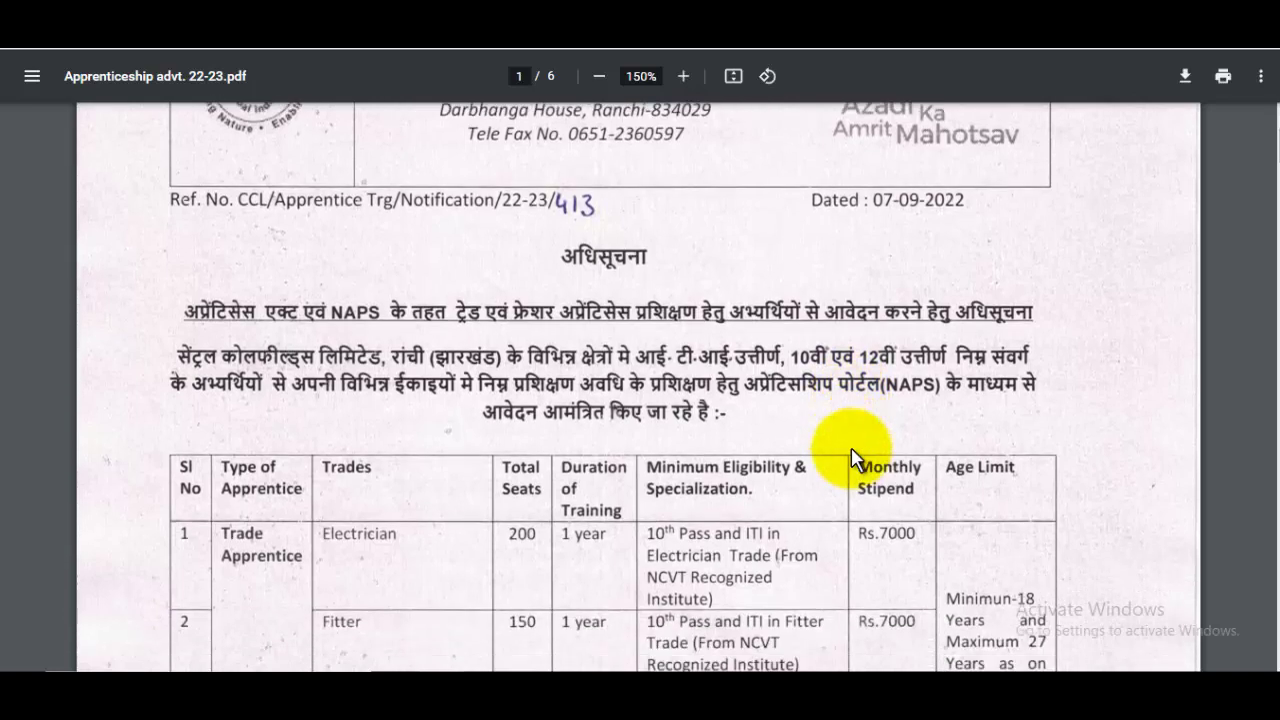
pyautogui.scroll(3, 851, 447)
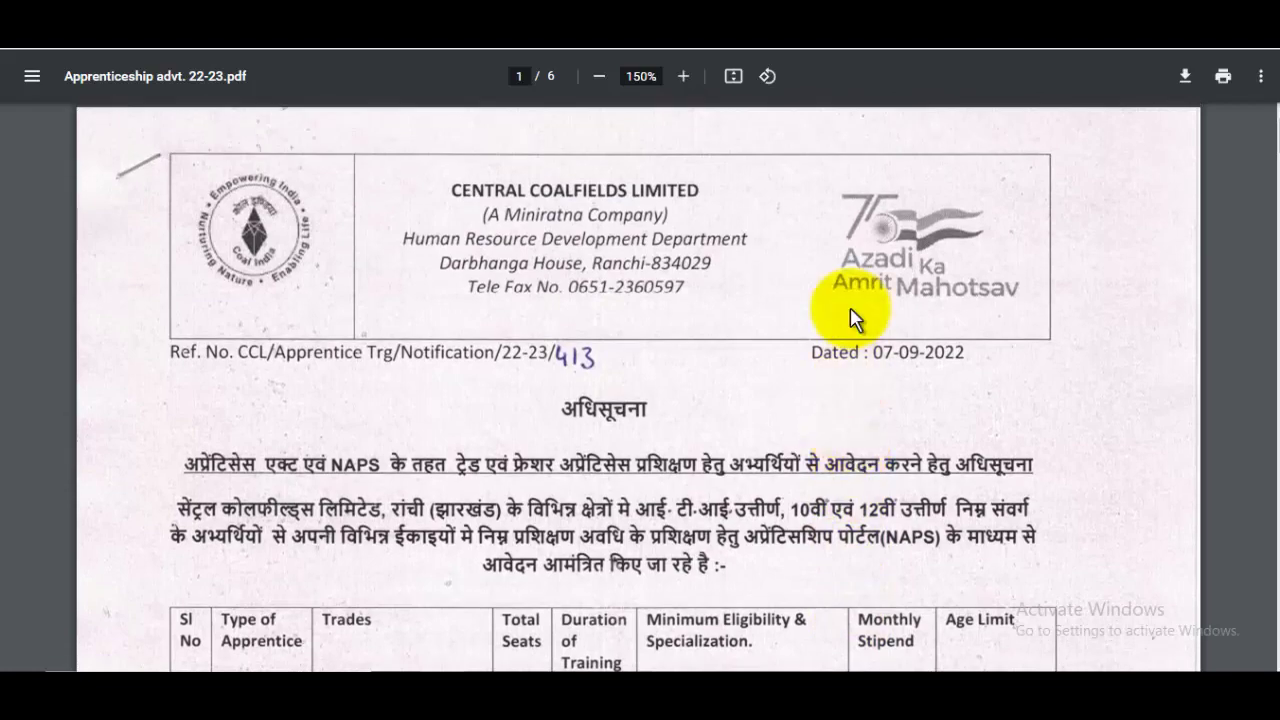
pyautogui.hotkey('ctrl', 'w')
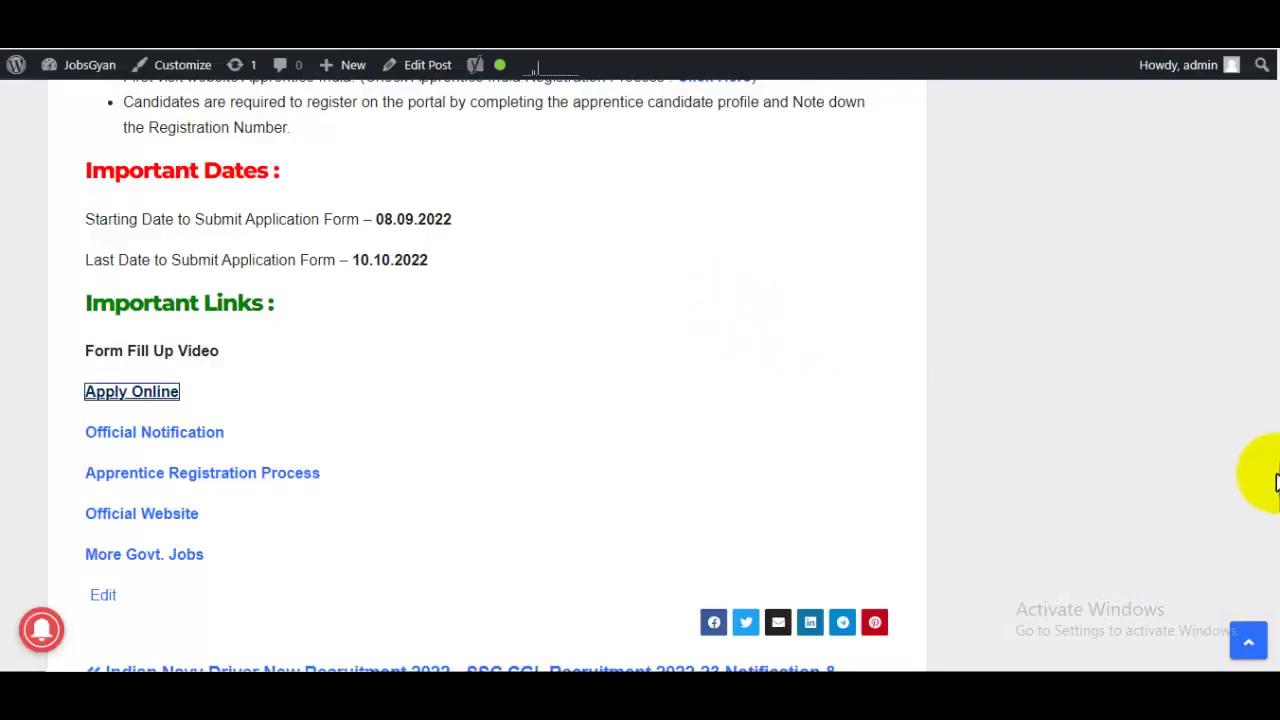
# Review the CCL Apprentice Recruitment 2022 post from its title through the overview and qualification tables to the important links
pyautogui.moveTo(1268, 477); pyautogui.dragTo(1272, 85)
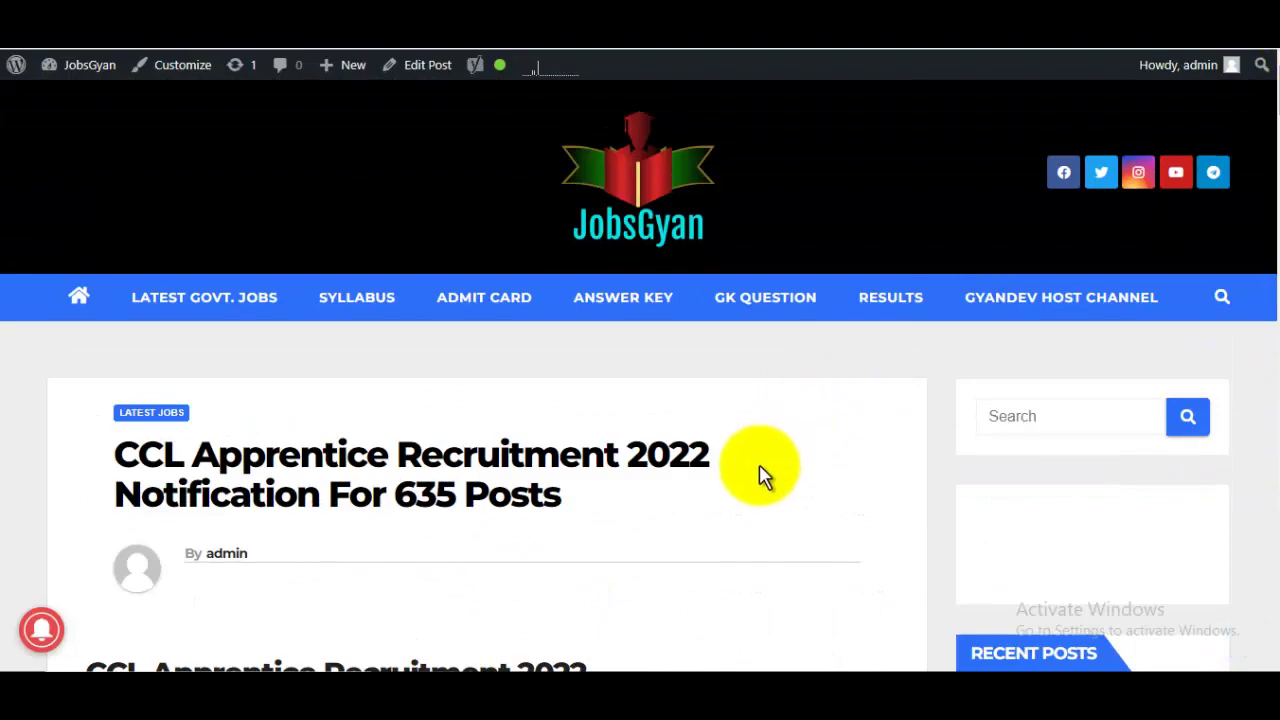
pyautogui.scroll(-10, 760, 474)
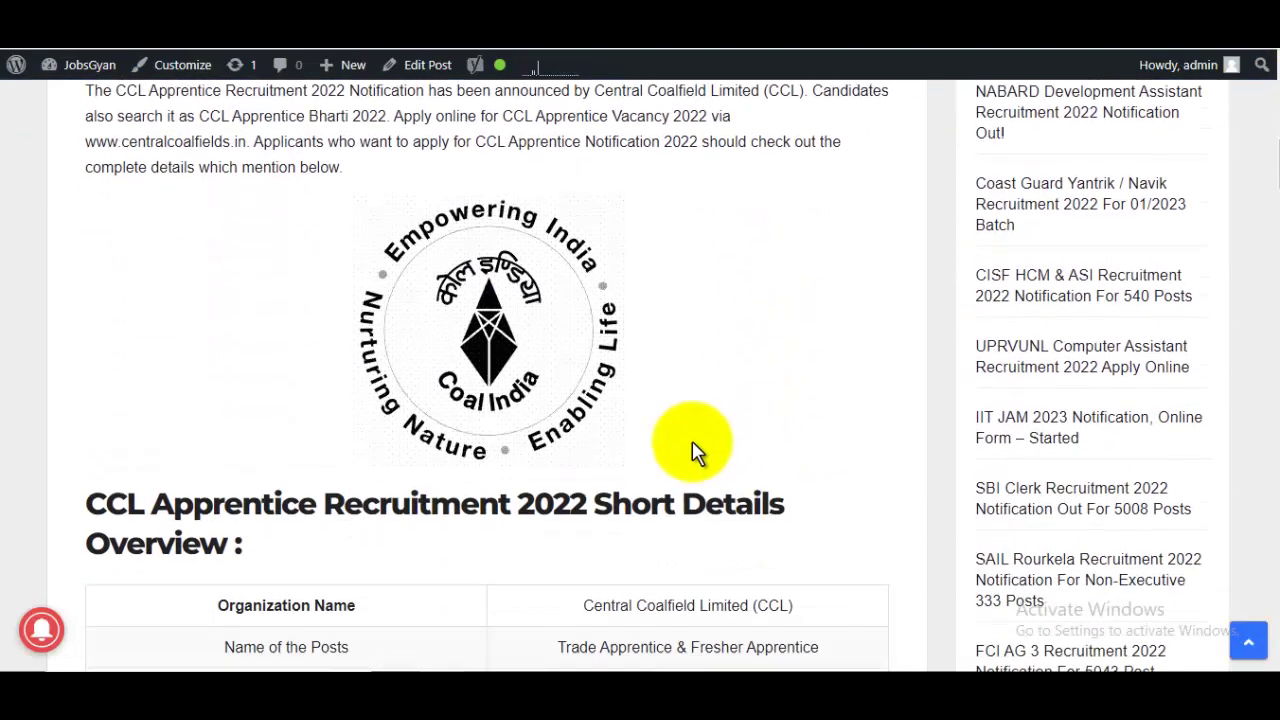
pyautogui.scroll(-6, 697, 452)
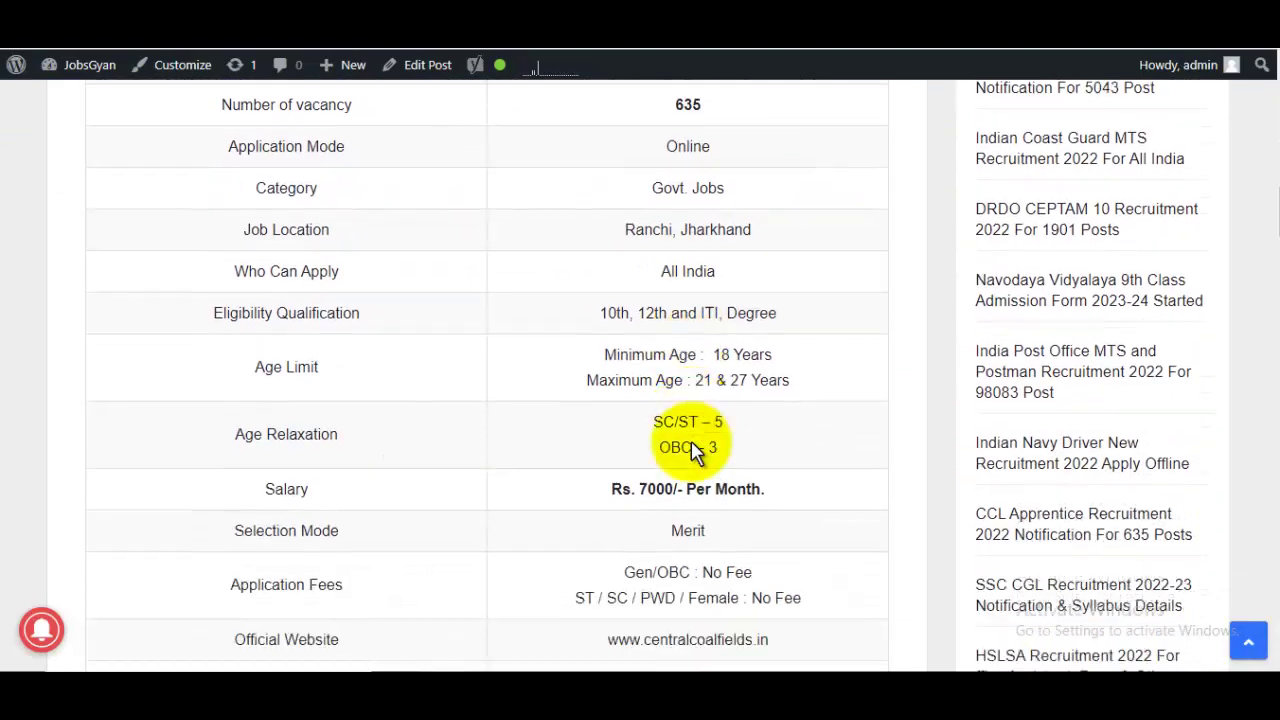
pyautogui.scroll(-4, 691, 449)
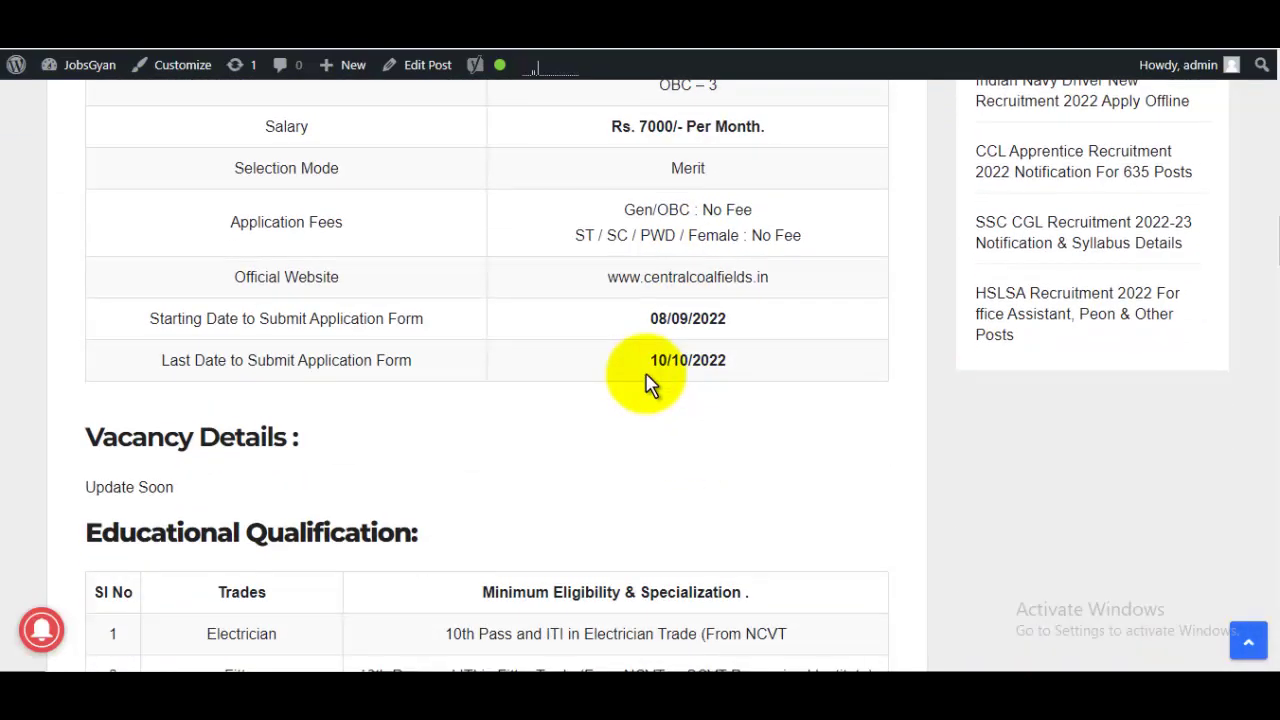
pyautogui.scroll(-4, 648, 385)
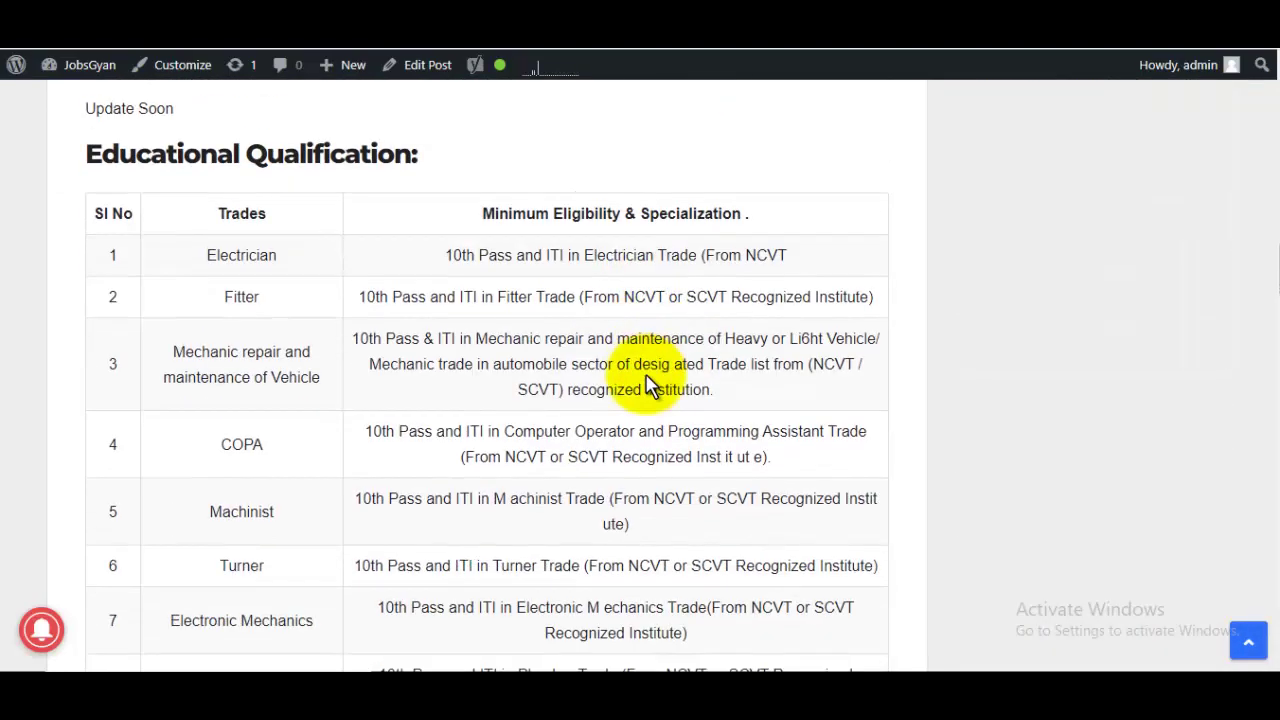
pyautogui.scroll(-12, 648, 386)
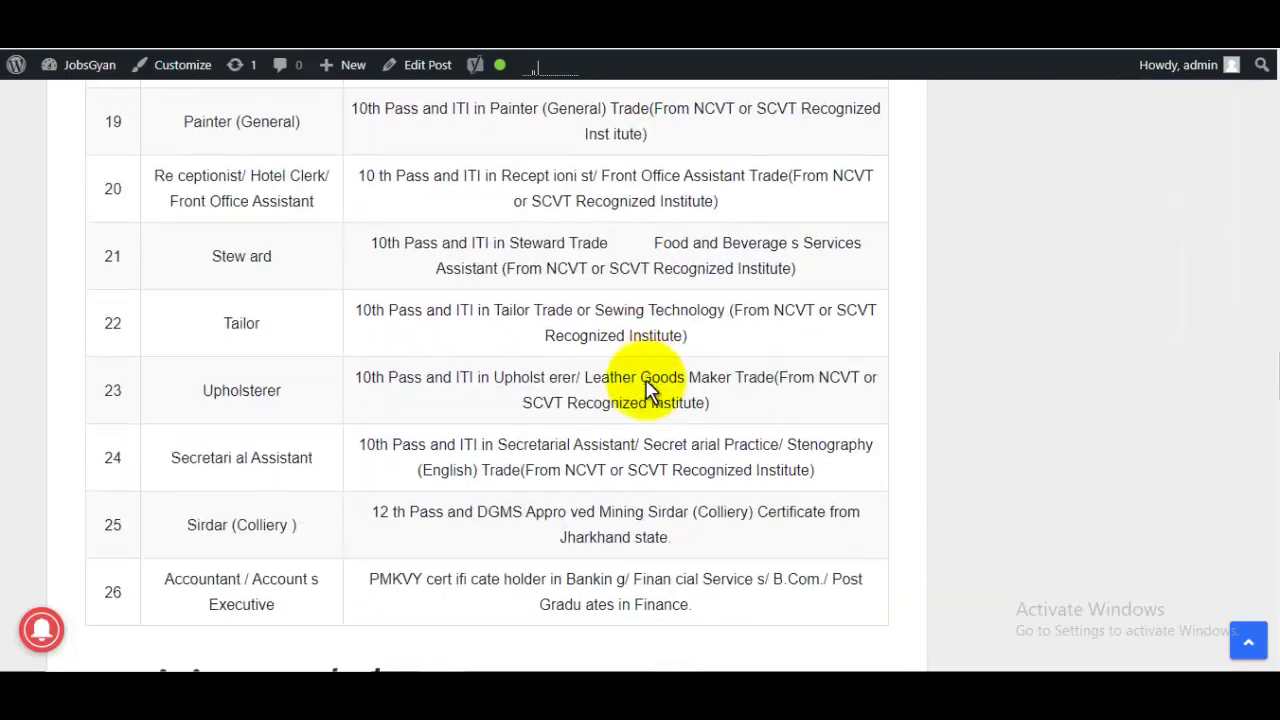
pyautogui.scroll(-10, 648, 388)
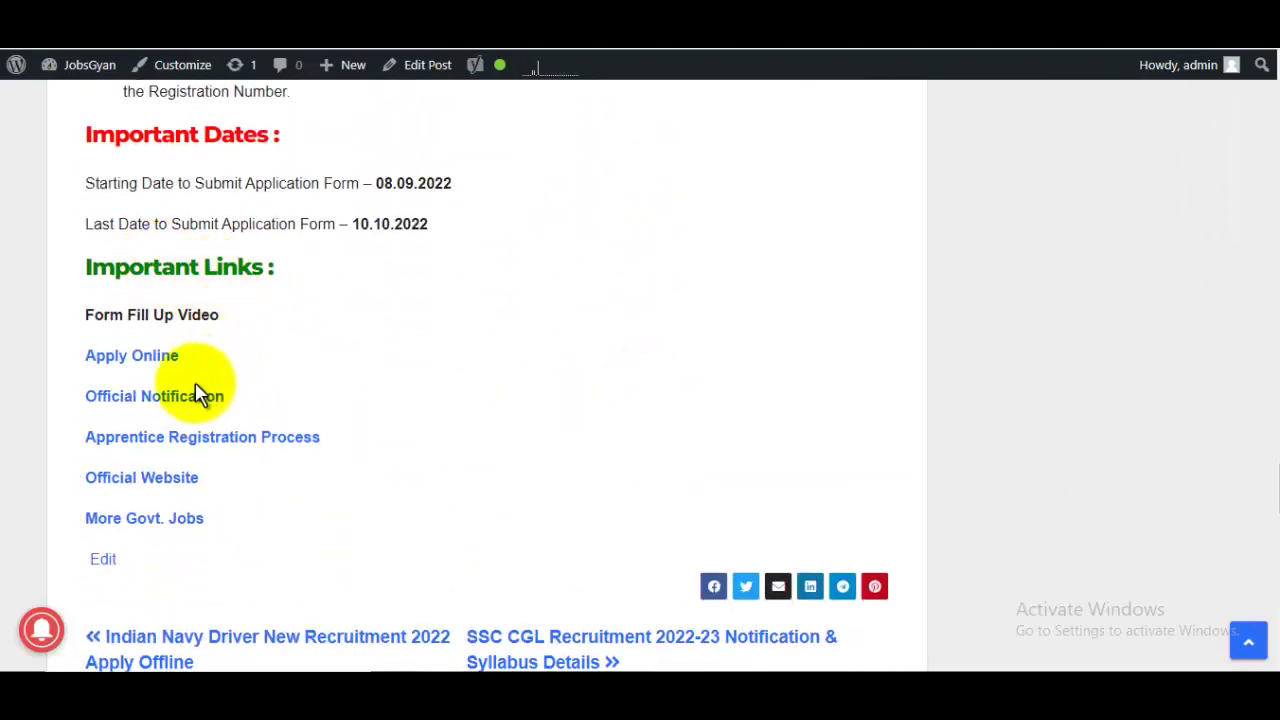
# Open the official notification from the post, enlarge it to 175%, and examine the Trade Apprentice seats, eligibility, stipend and age limit
pyautogui.click(200, 395)
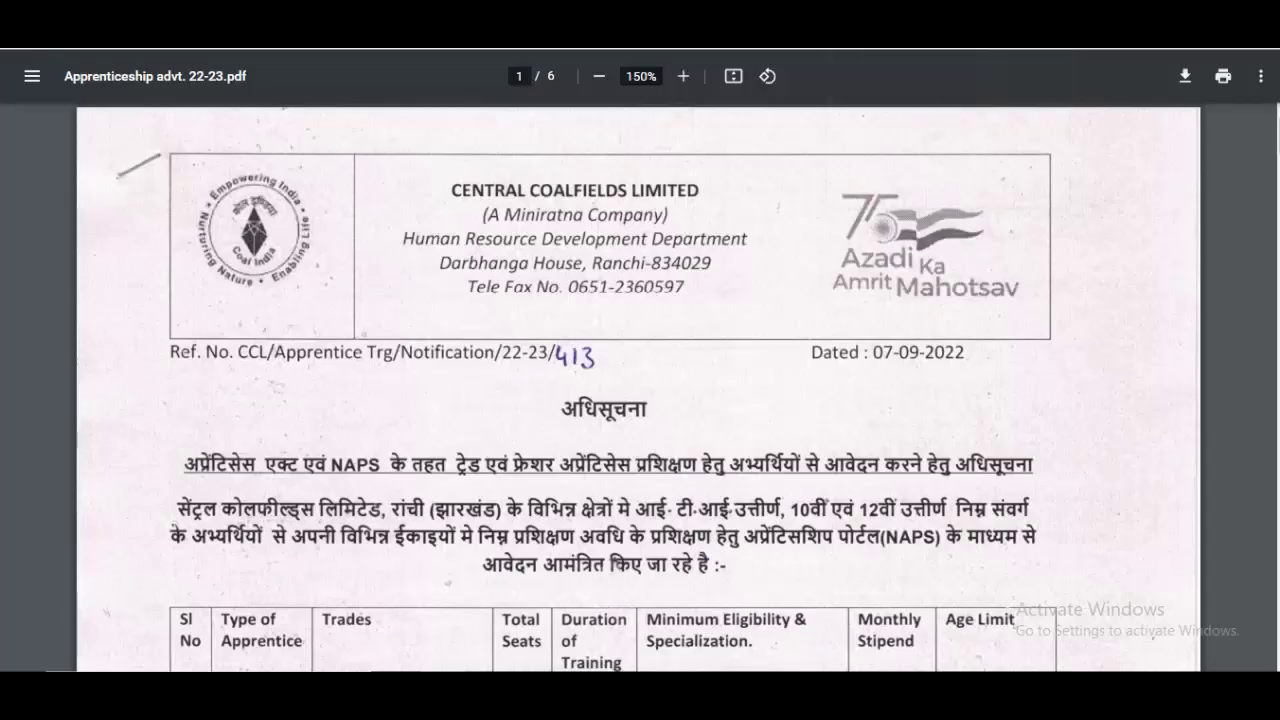
pyautogui.click(684, 76)
pyautogui.scroll(-2, 857, 363)
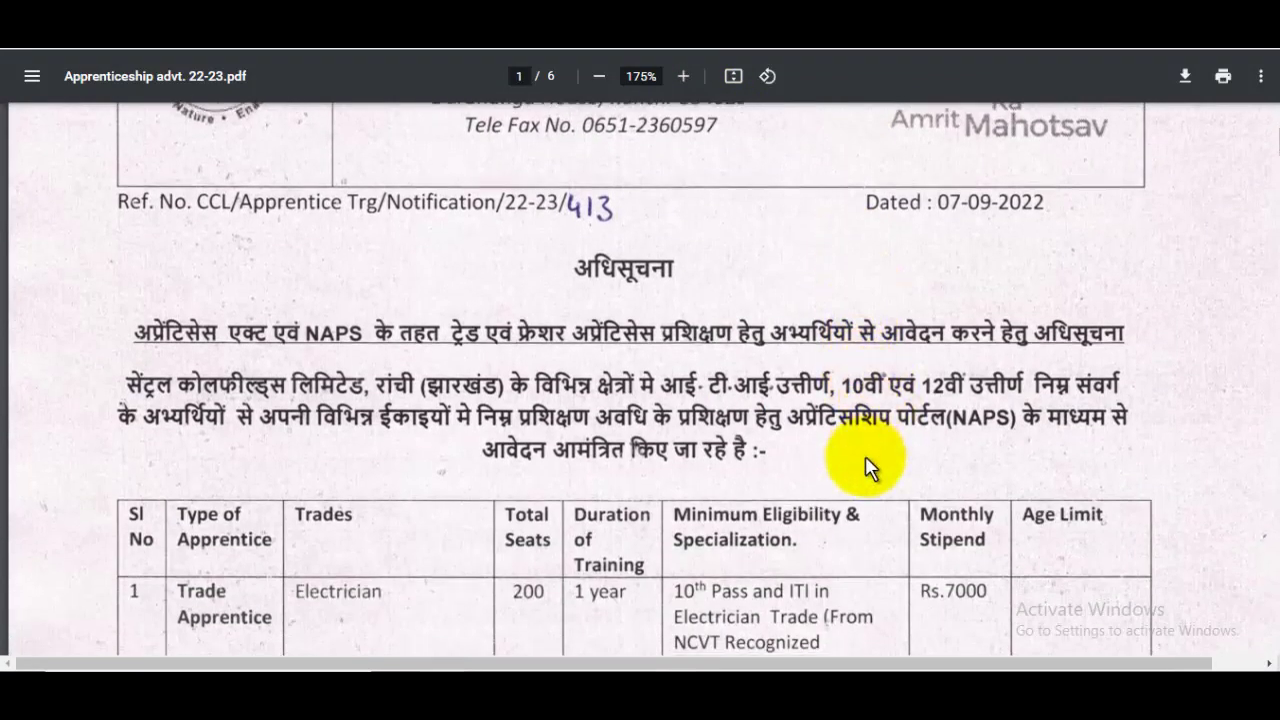
pyautogui.scroll(-1, 866, 466)
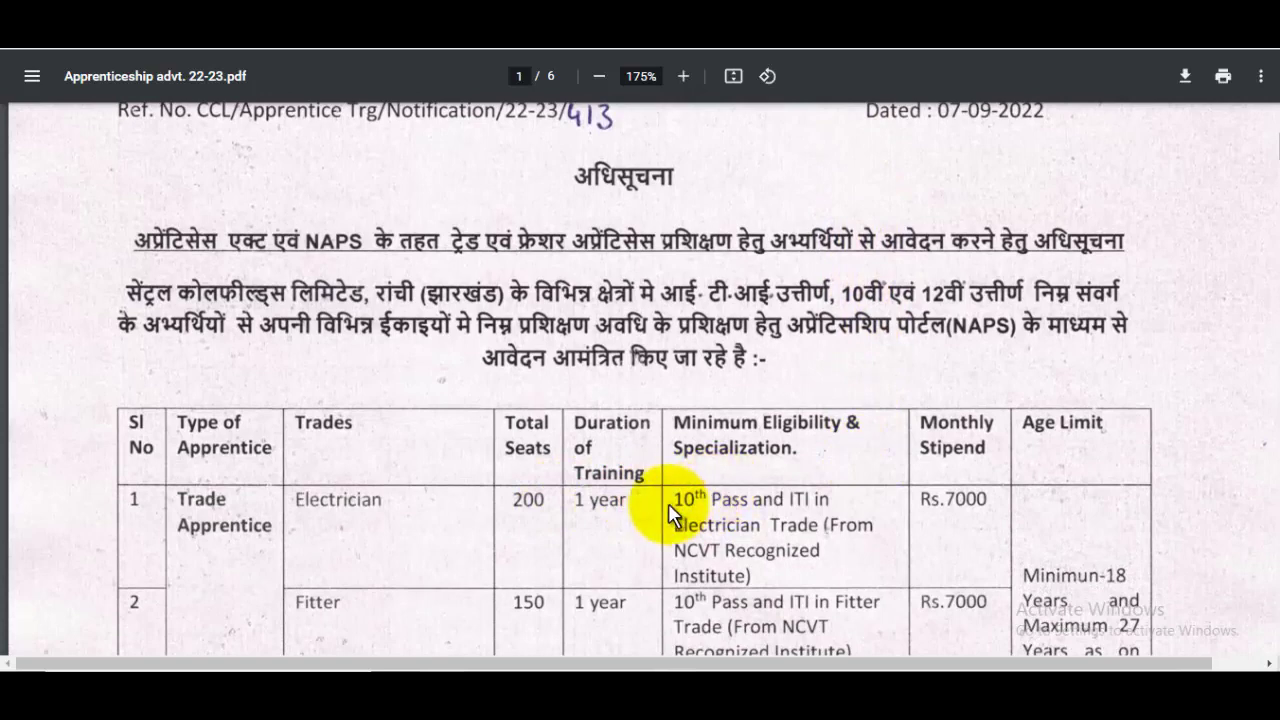
pyautogui.scroll(-2, 668, 503)
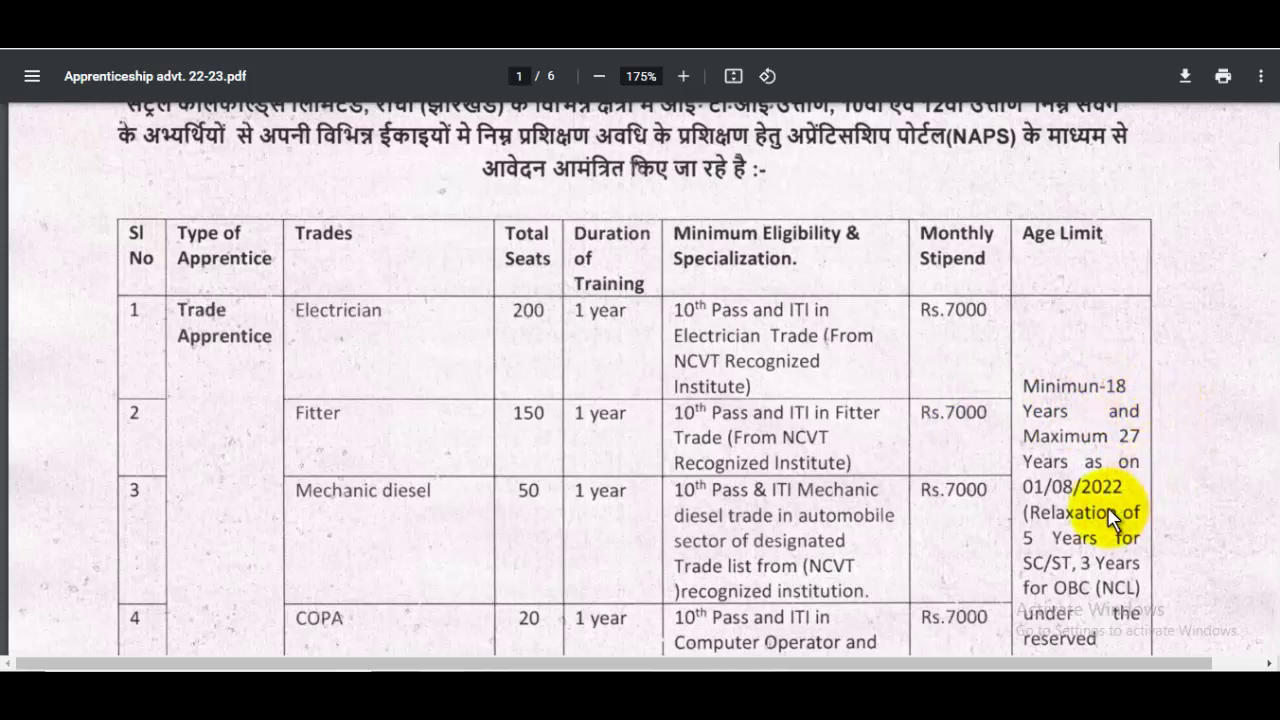
pyautogui.scroll(-2, 1110, 515)
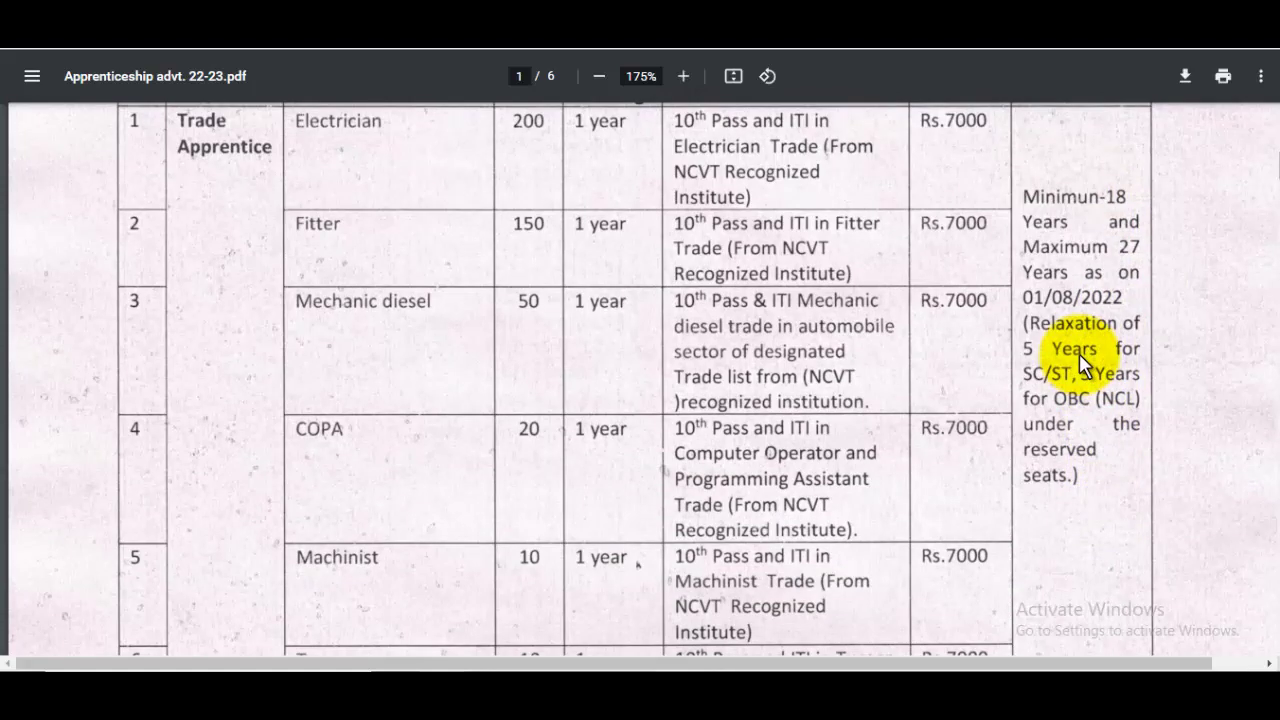
pyautogui.scroll(-8, 1079, 353)
# Examine the Fresher Apprentice rows on page 2 for trades, seats, eligibility, stipend and age limit
pyautogui.scroll(-6, 1079, 353)
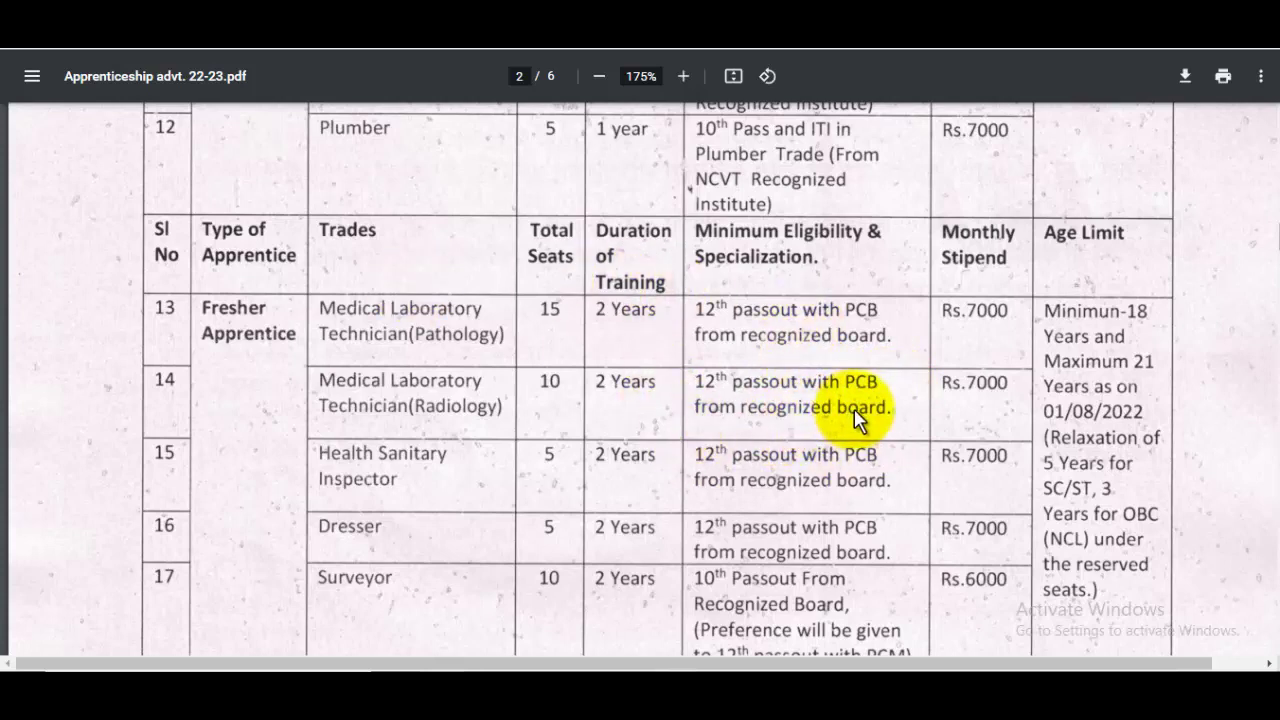
pyautogui.scroll(-2, 856, 418)
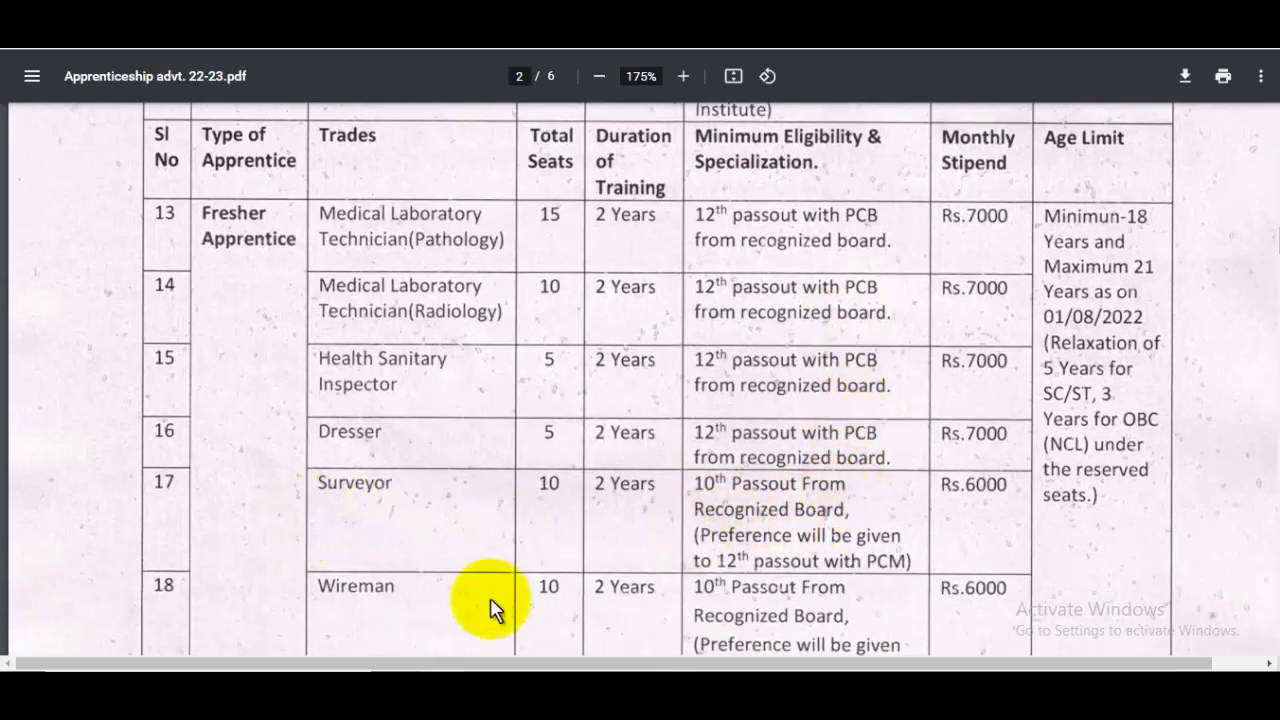
pyautogui.scroll(-1, 808, 557)
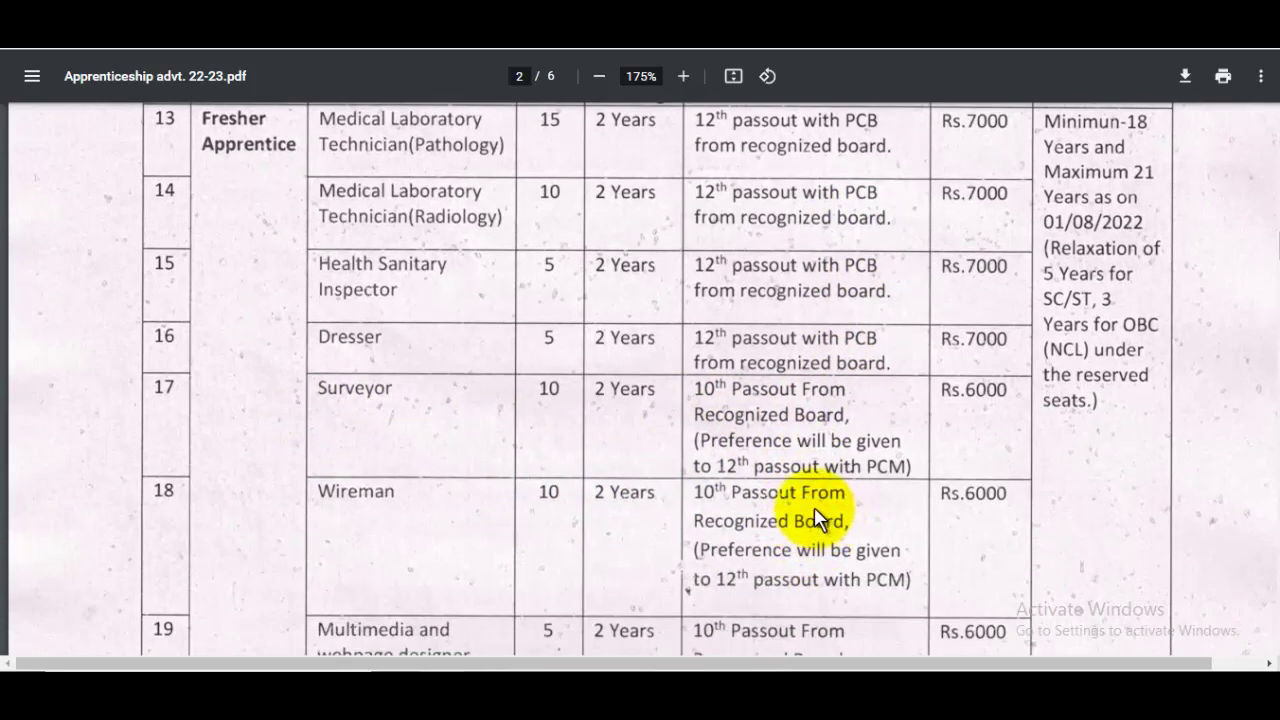
pyautogui.scroll(-10, 827, 498)
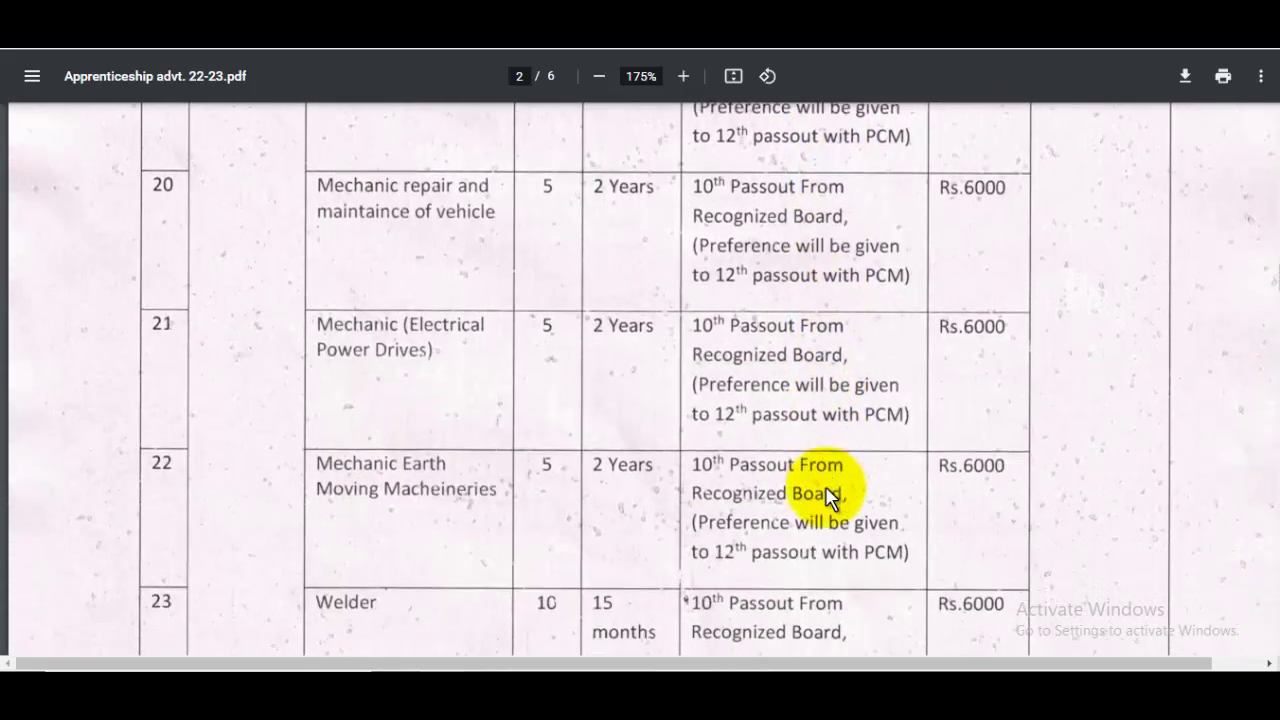
pyautogui.scroll(-3, 827, 498)
pyautogui.scroll(12, 1163, 466)
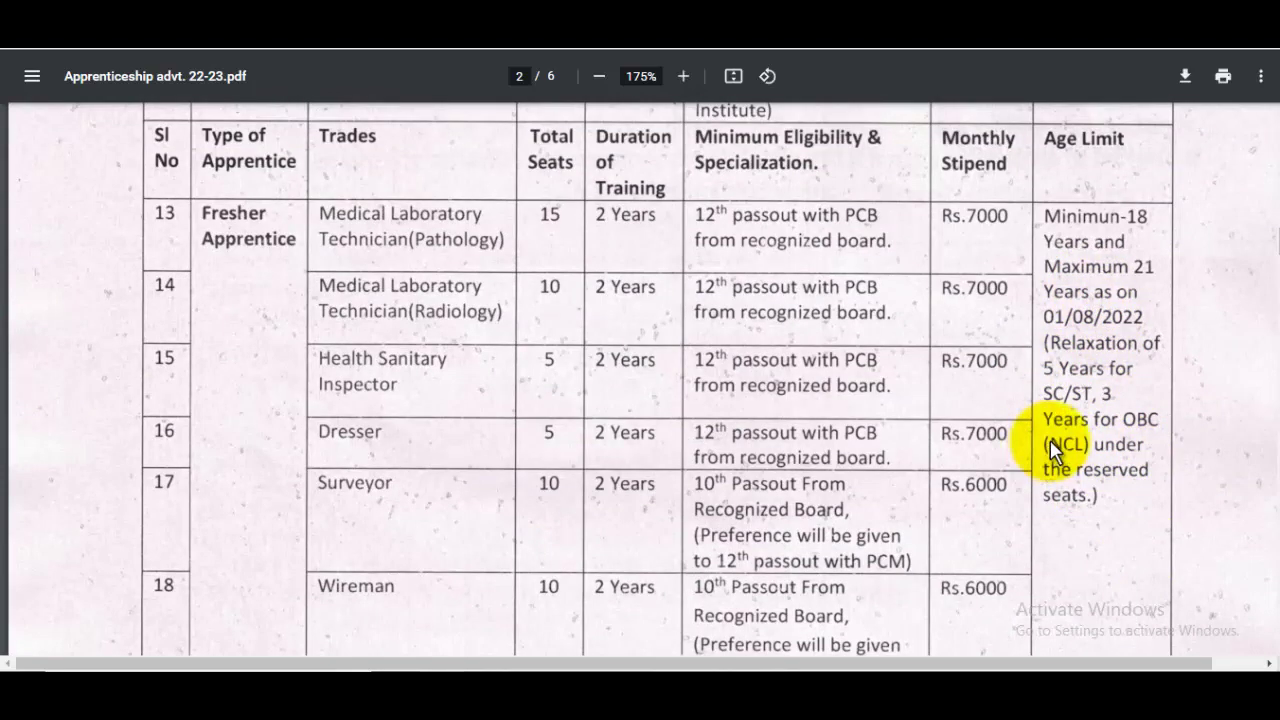
# Read the essential qualification rules for trade and fresher apprentices and the application deadline on page 3
pyautogui.scroll(-7, 1050, 440)
pyautogui.scroll(-15, 963, 421)
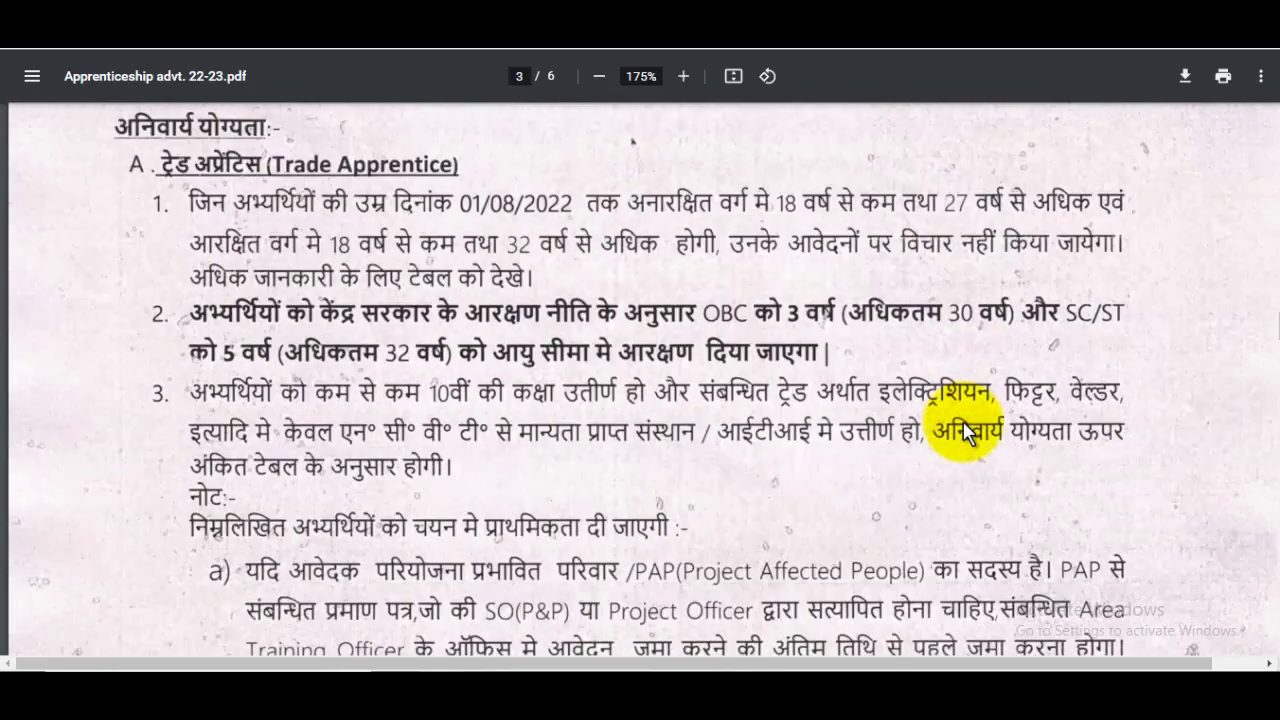
pyautogui.scroll(3, 639, 317)
pyautogui.scroll(-2, 709, 350)
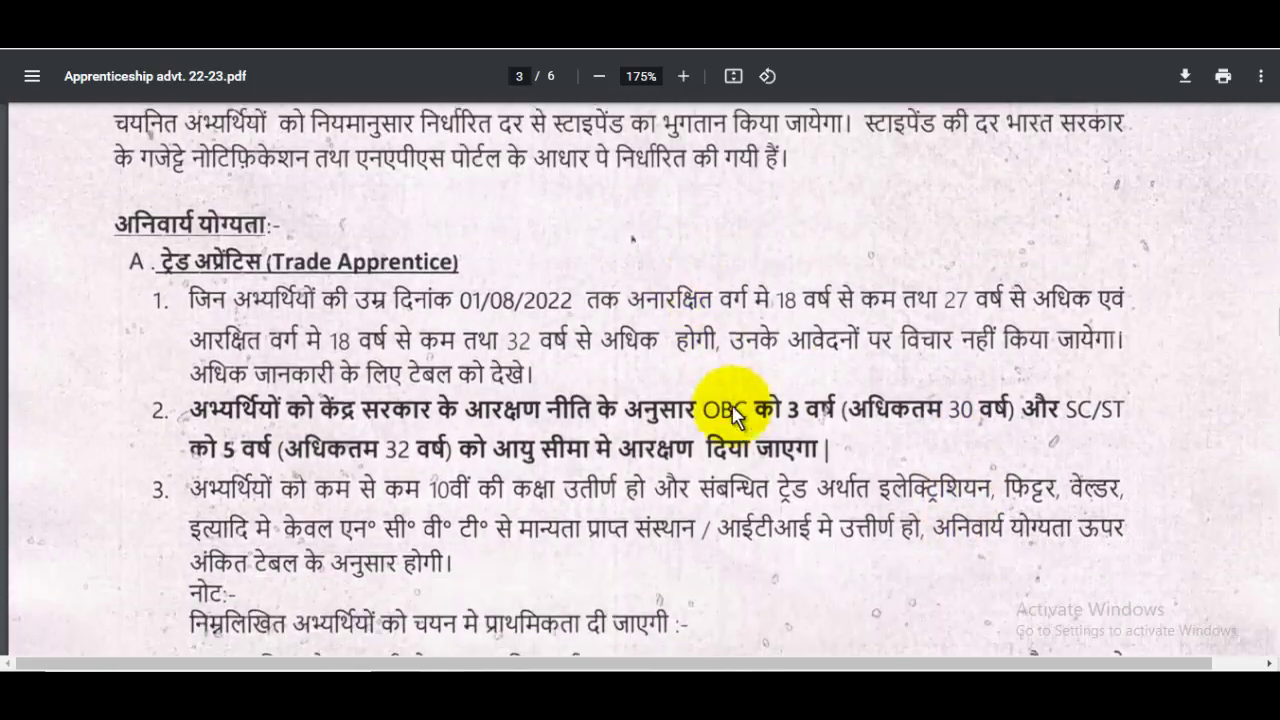
pyautogui.scroll(-18, 740, 410)
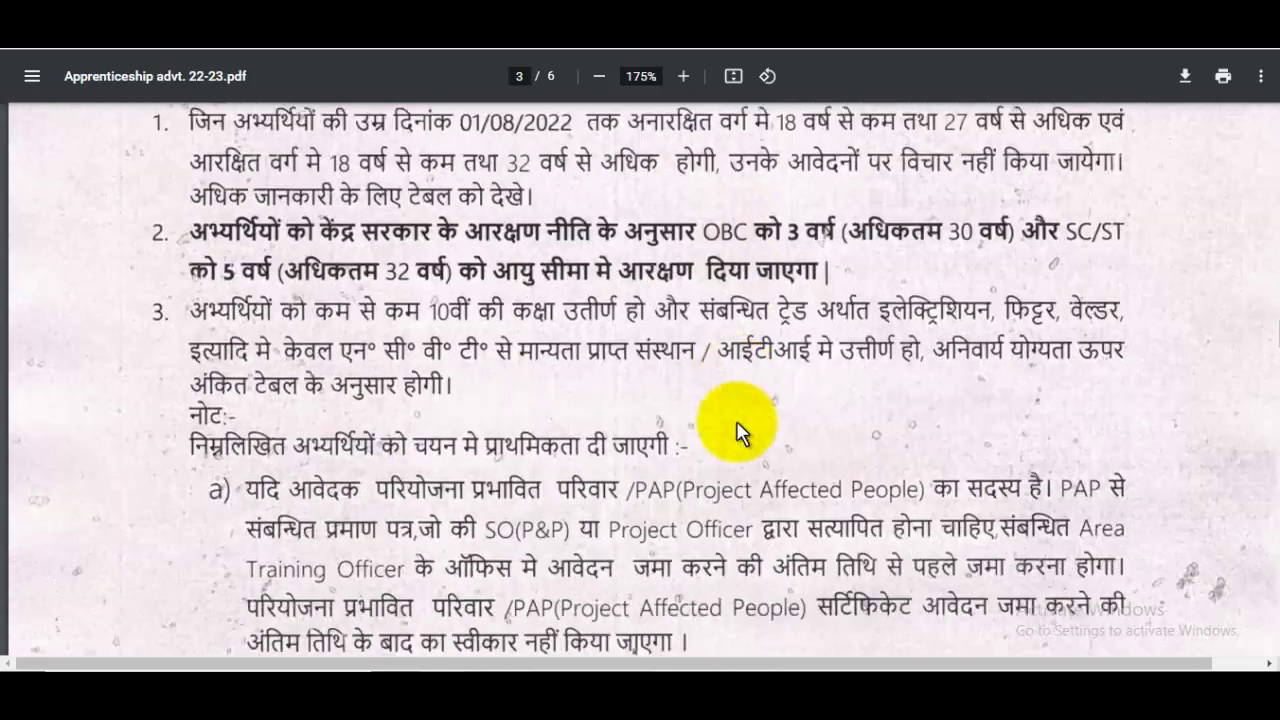
pyautogui.scroll(-2, 740, 432)
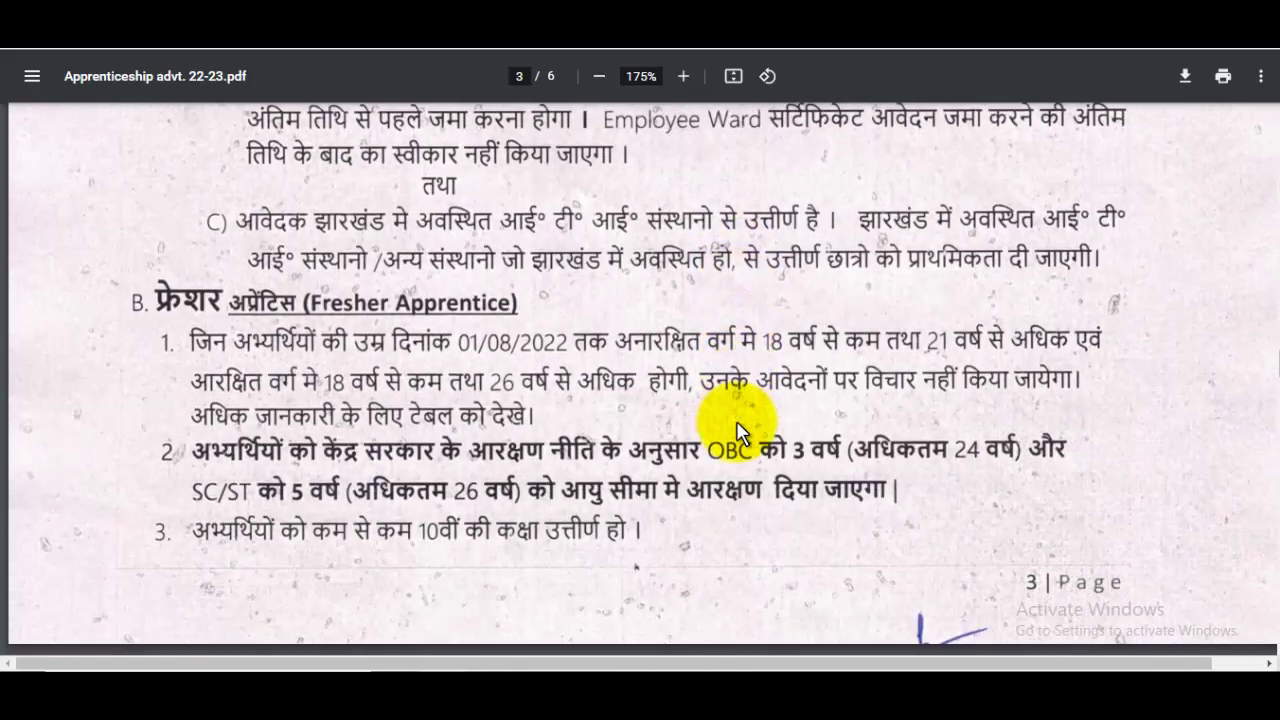
pyautogui.scroll(20, 738, 432)
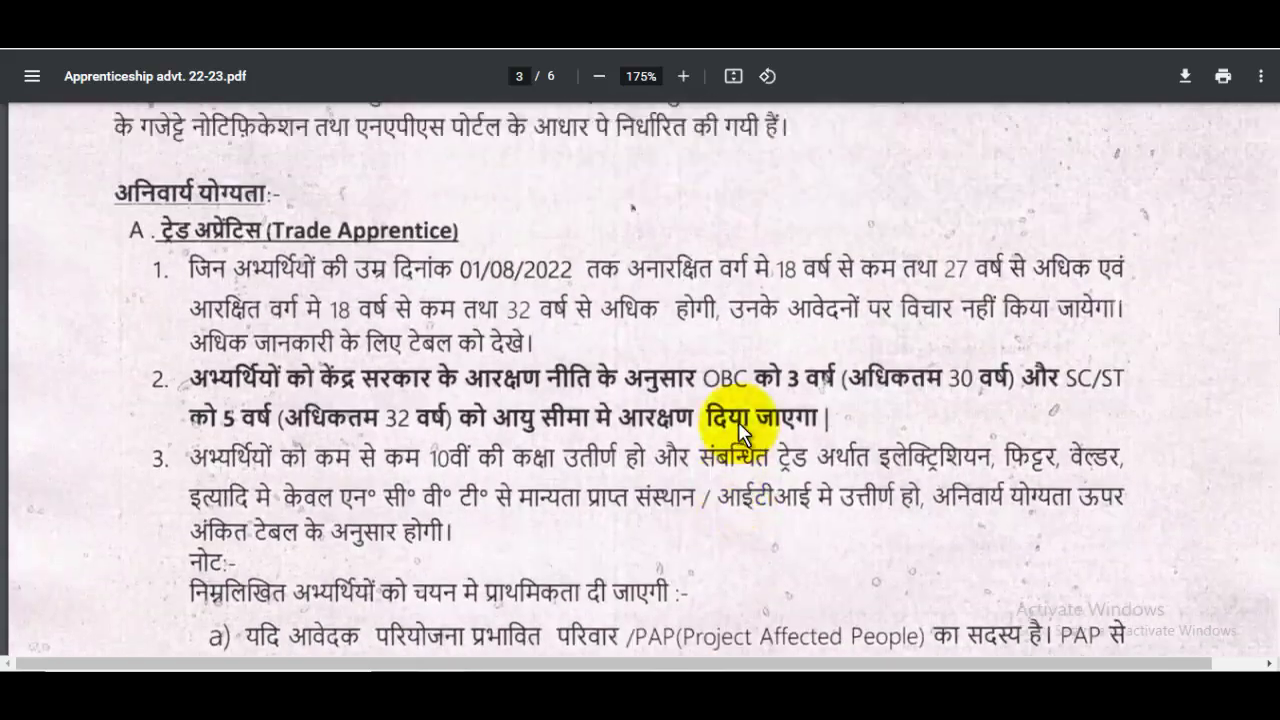
pyautogui.scroll(1, 740, 432)
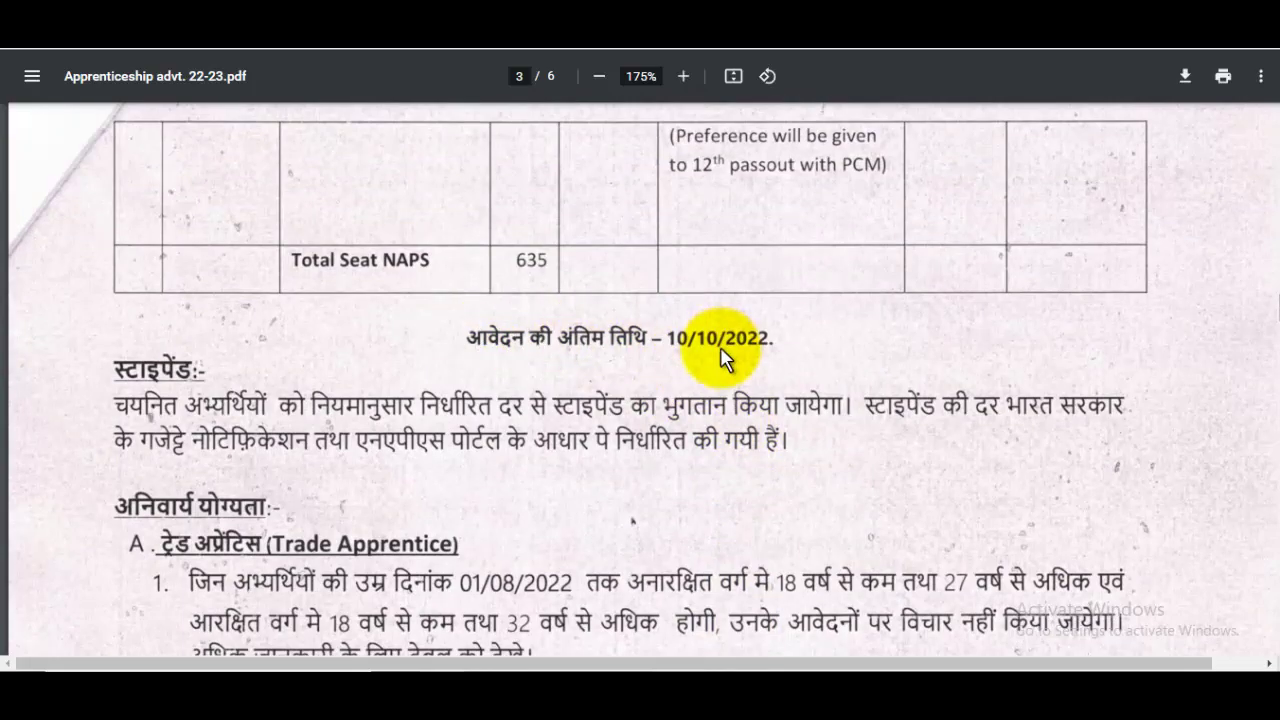
# Read the application process section on page 4 of the notification and return to the recruitment post
pyautogui.scroll(-20, 722, 350)
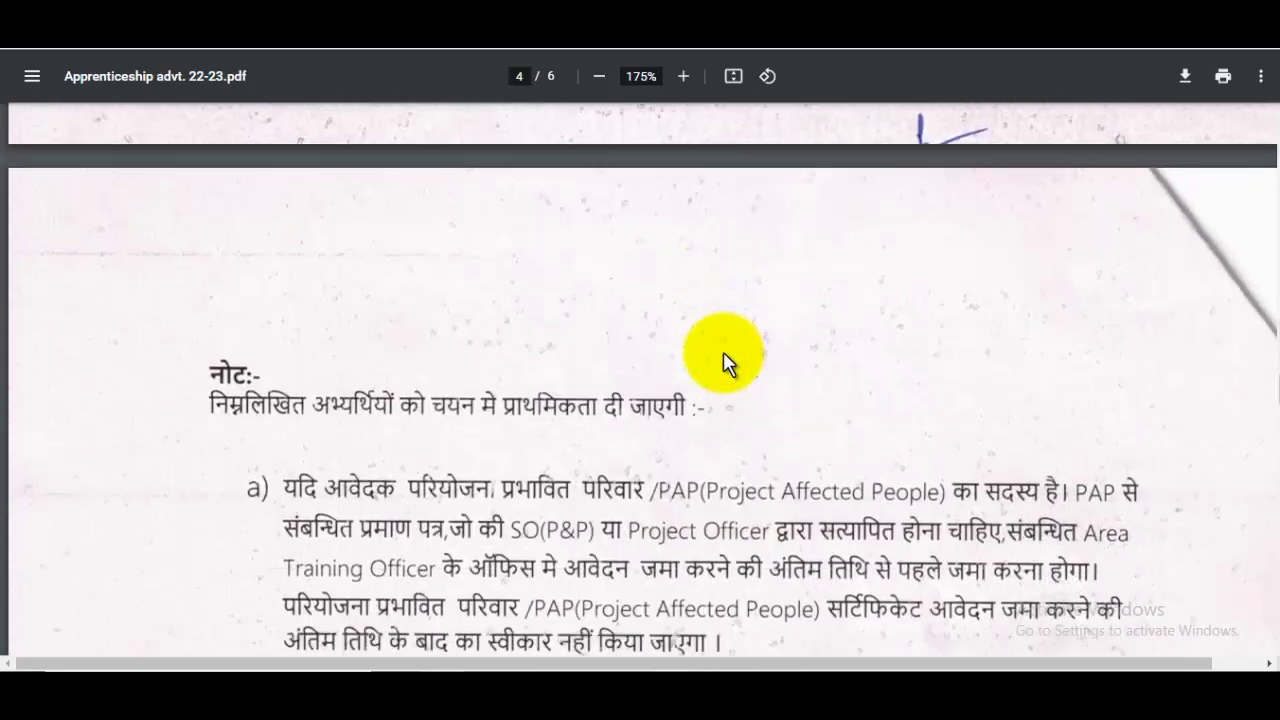
pyautogui.scroll(-9, 725, 356)
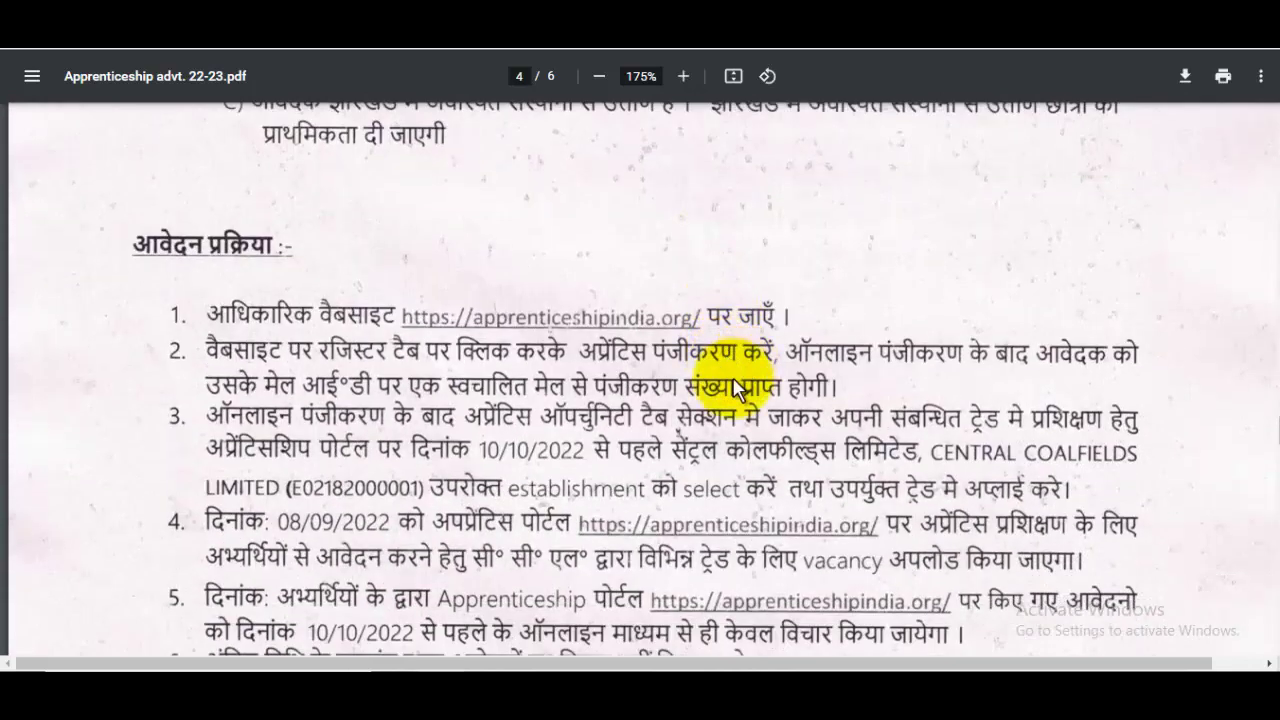
pyautogui.click(594, 320)
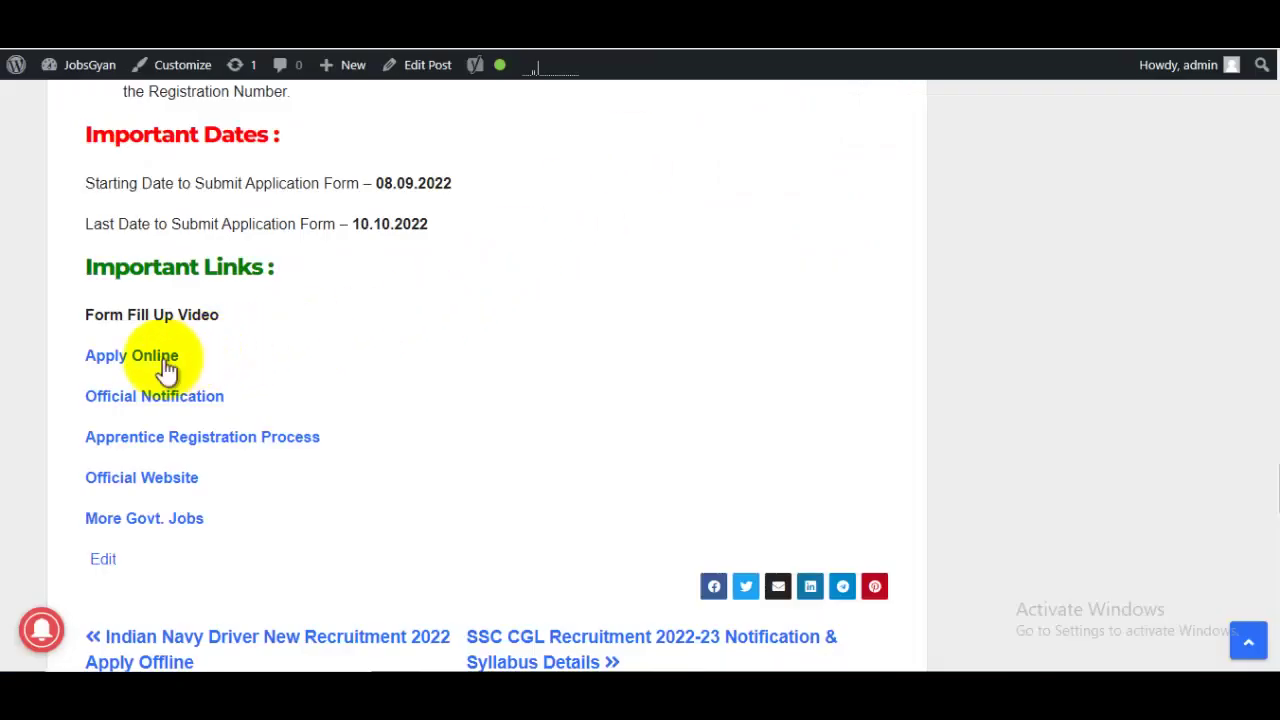
# Open the online application portal from the post's important links and start a new candidate registration
pyautogui.click(150, 358)
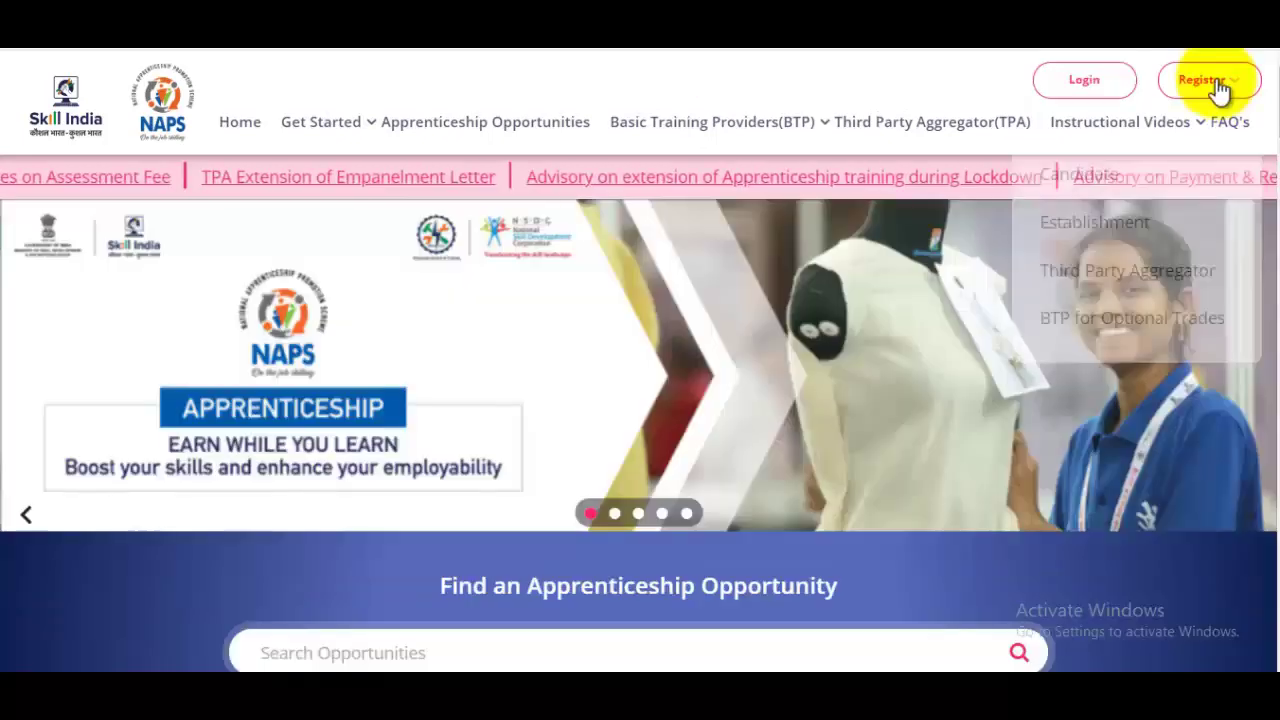
pyautogui.moveTo(1157, 143)
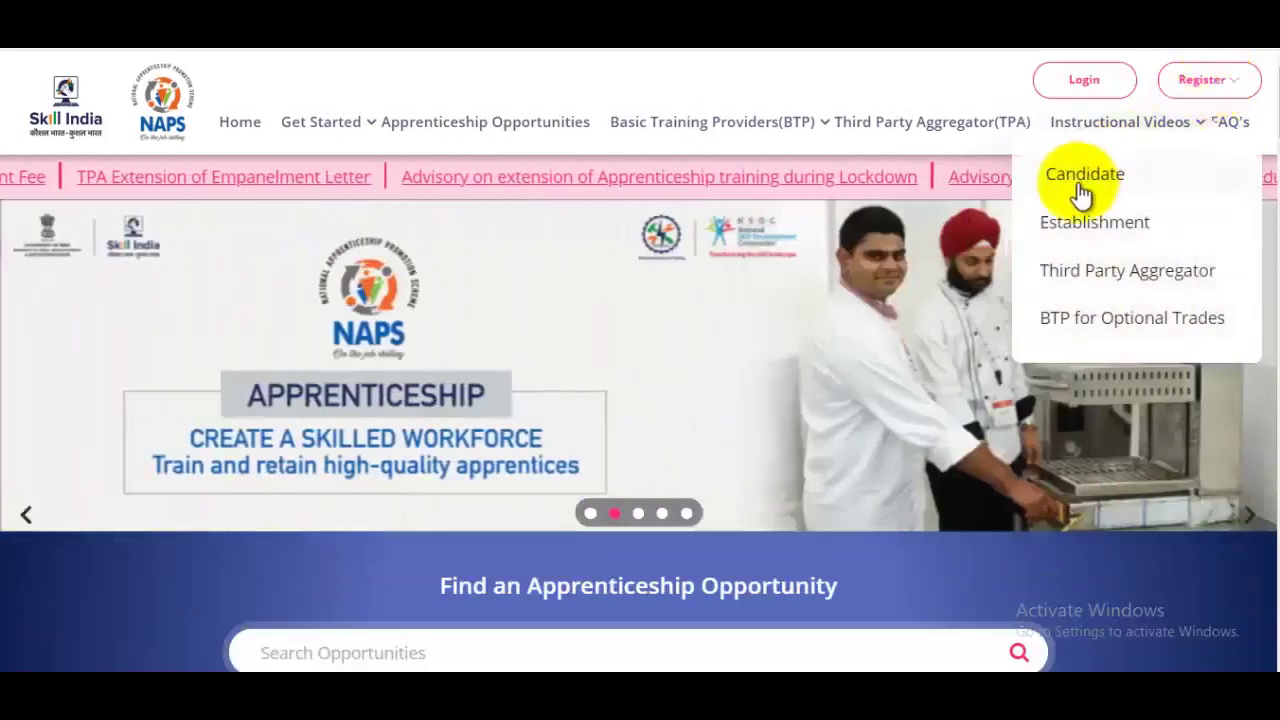
pyautogui.click(1084, 184)
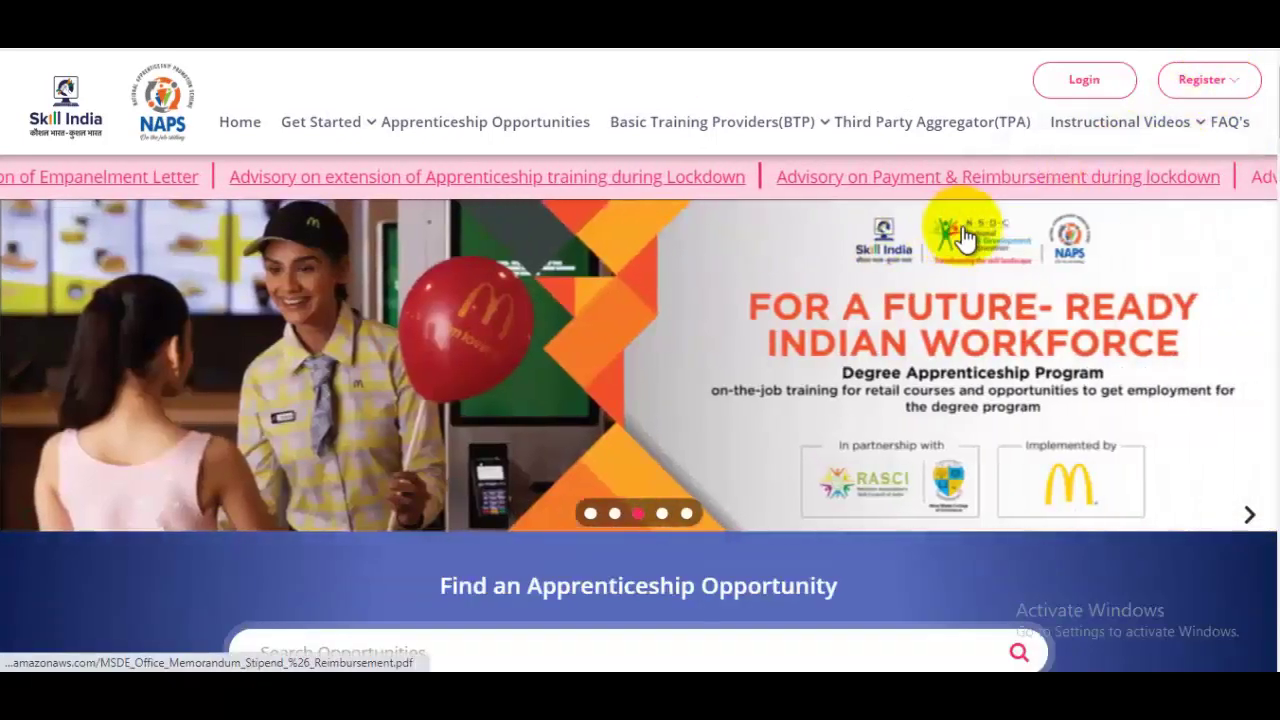
# Enter the candidate's full name in the personal details of the registration form
pyautogui.scroll(-2, 894, 274)
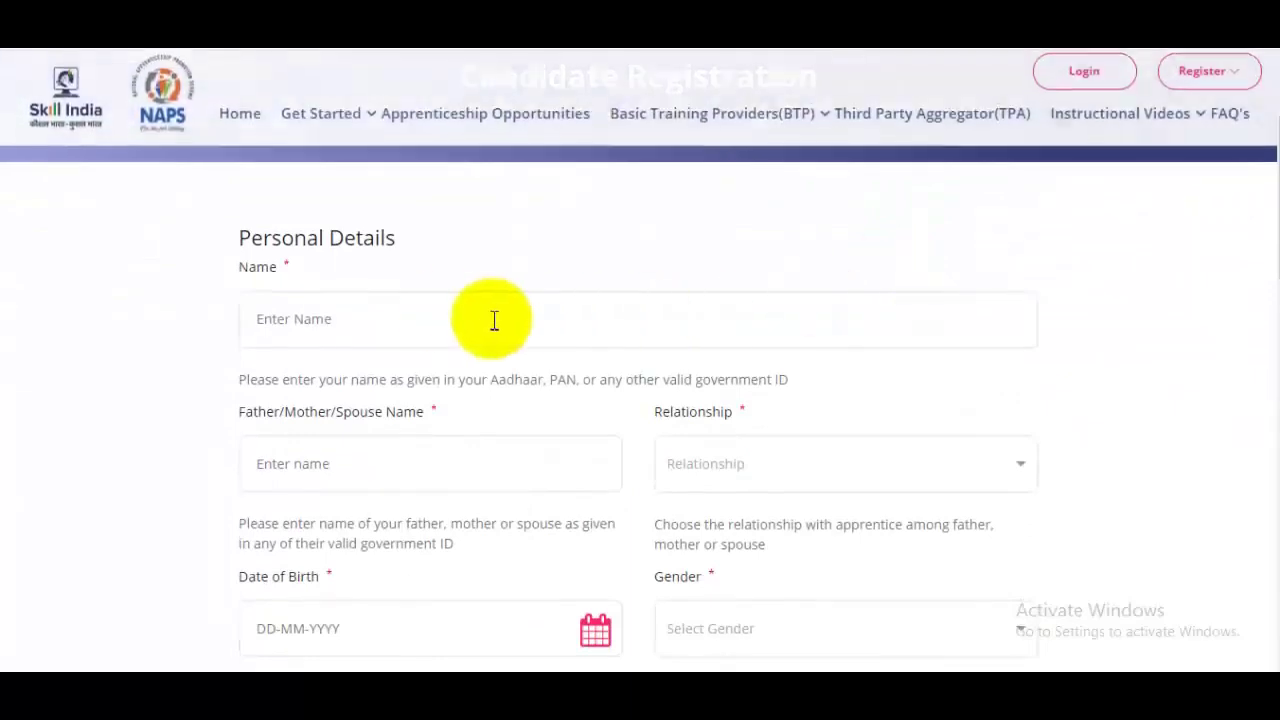
pyautogui.click(432, 313)
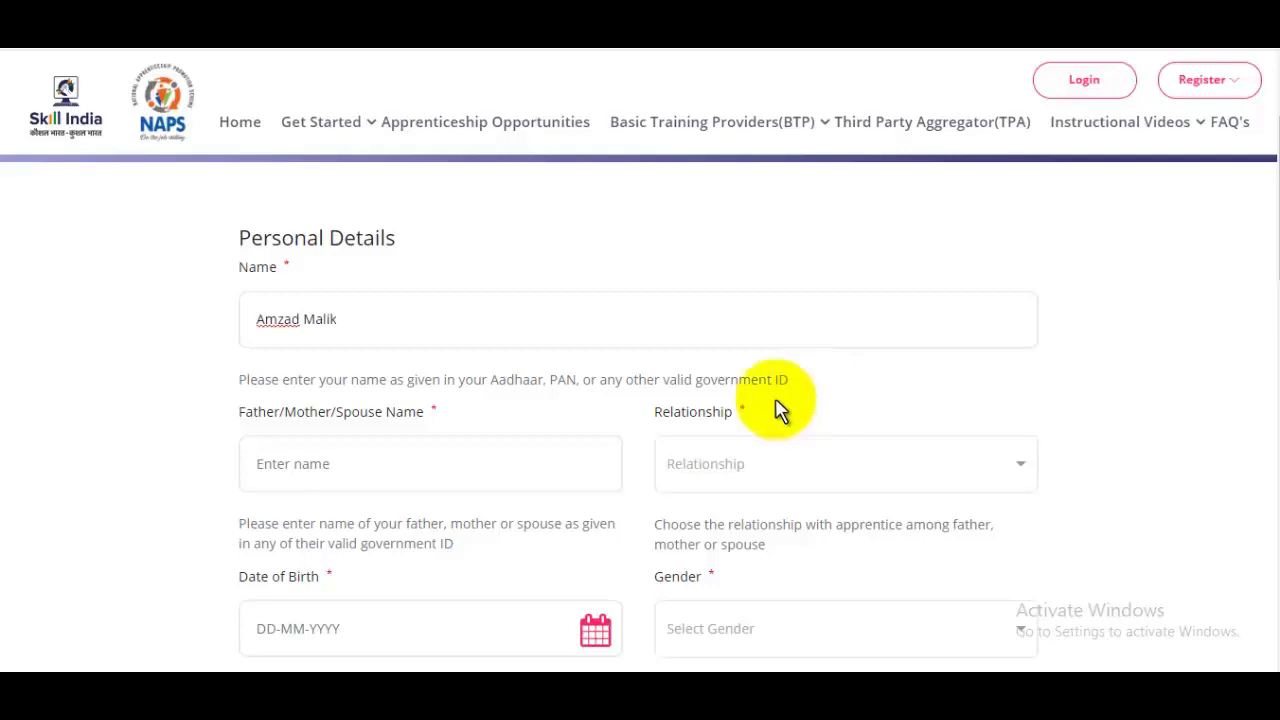
# Enter the father's name in the parent or spouse field and choose Father as the relationship
pyautogui.scroll(-2, 547, 328)
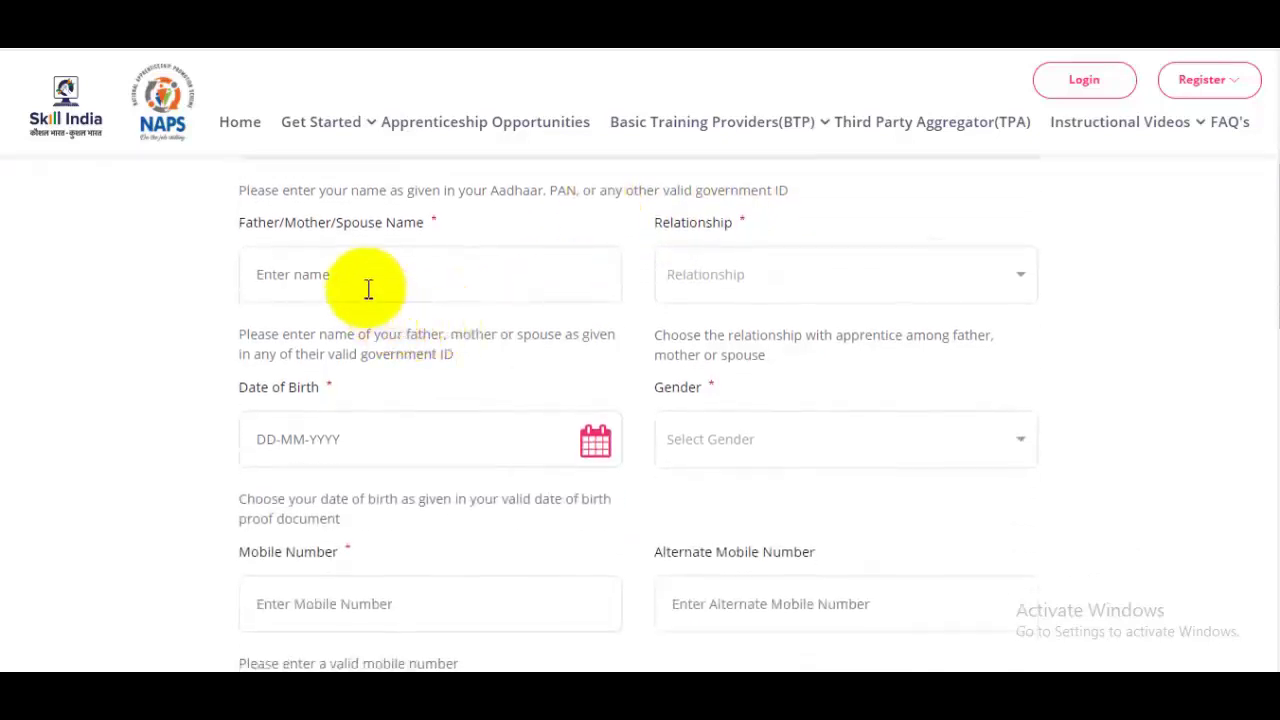
pyautogui.click(406, 282)
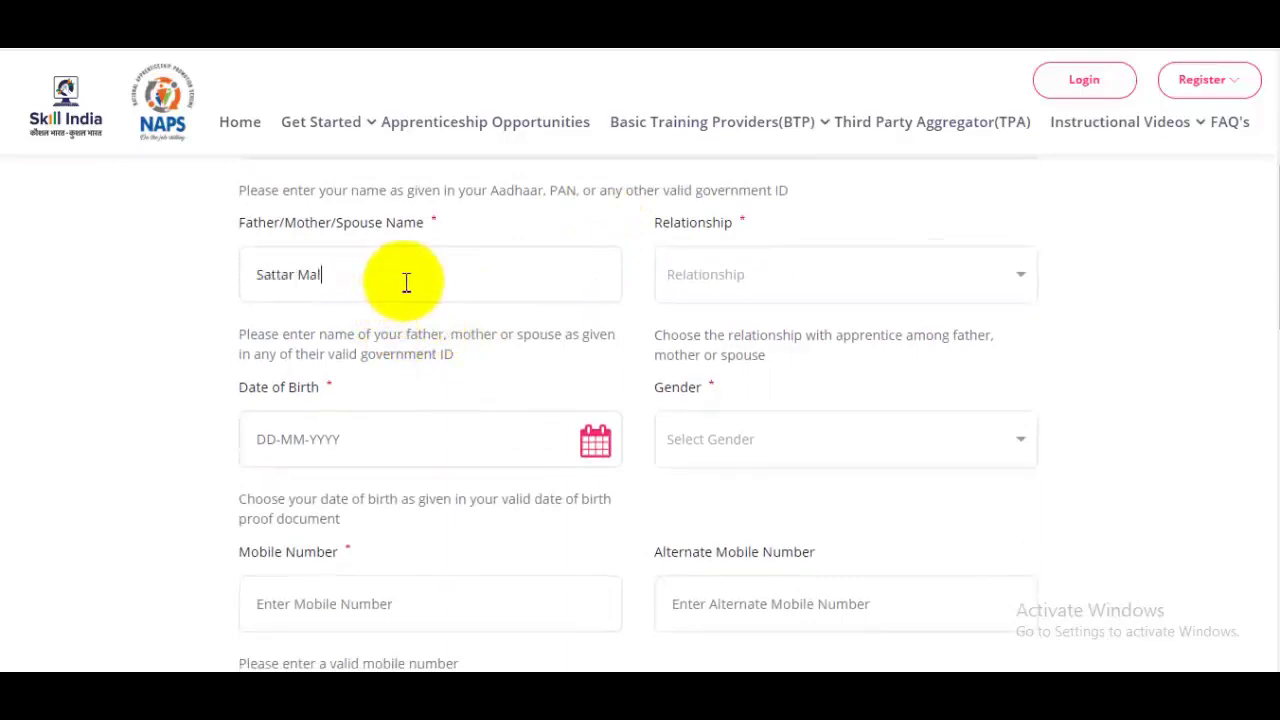
pyautogui.click(770, 286)
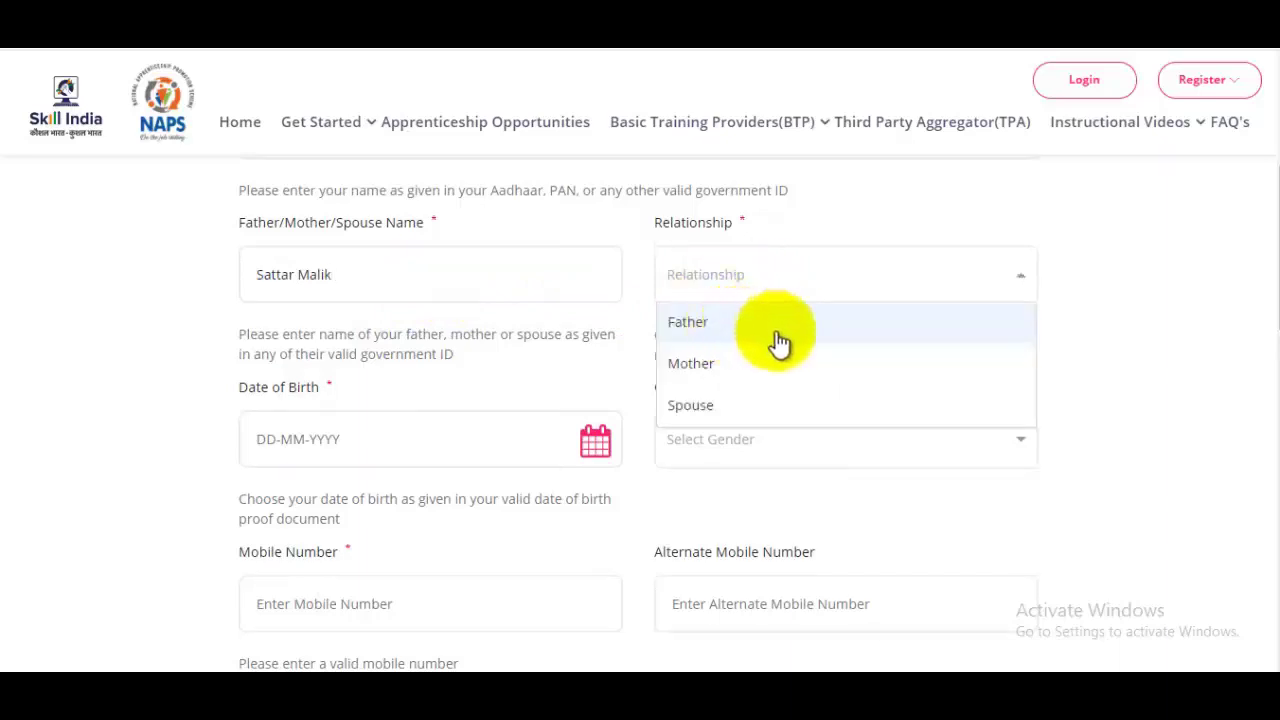
pyautogui.click(720, 325)
# Choose the candidate's date of birth from the calendar and set the gender to Male
pyautogui.scroll(-1, 766, 306)
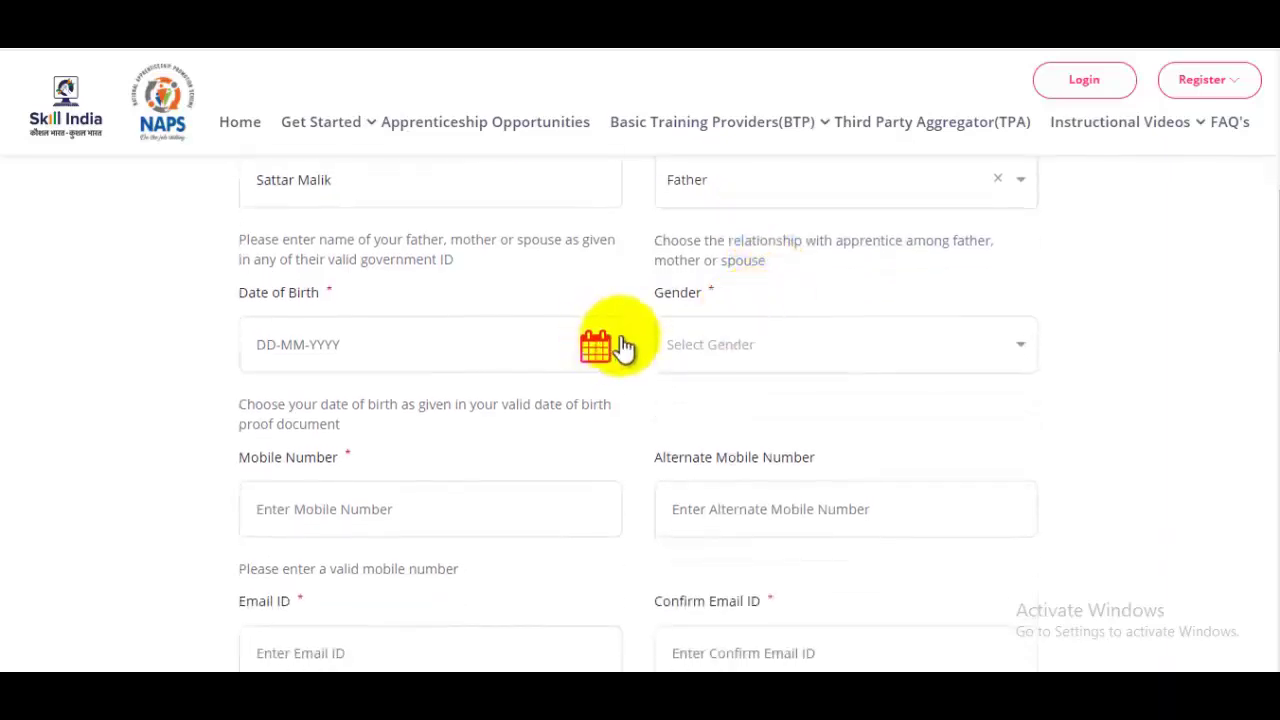
pyautogui.click(608, 349)
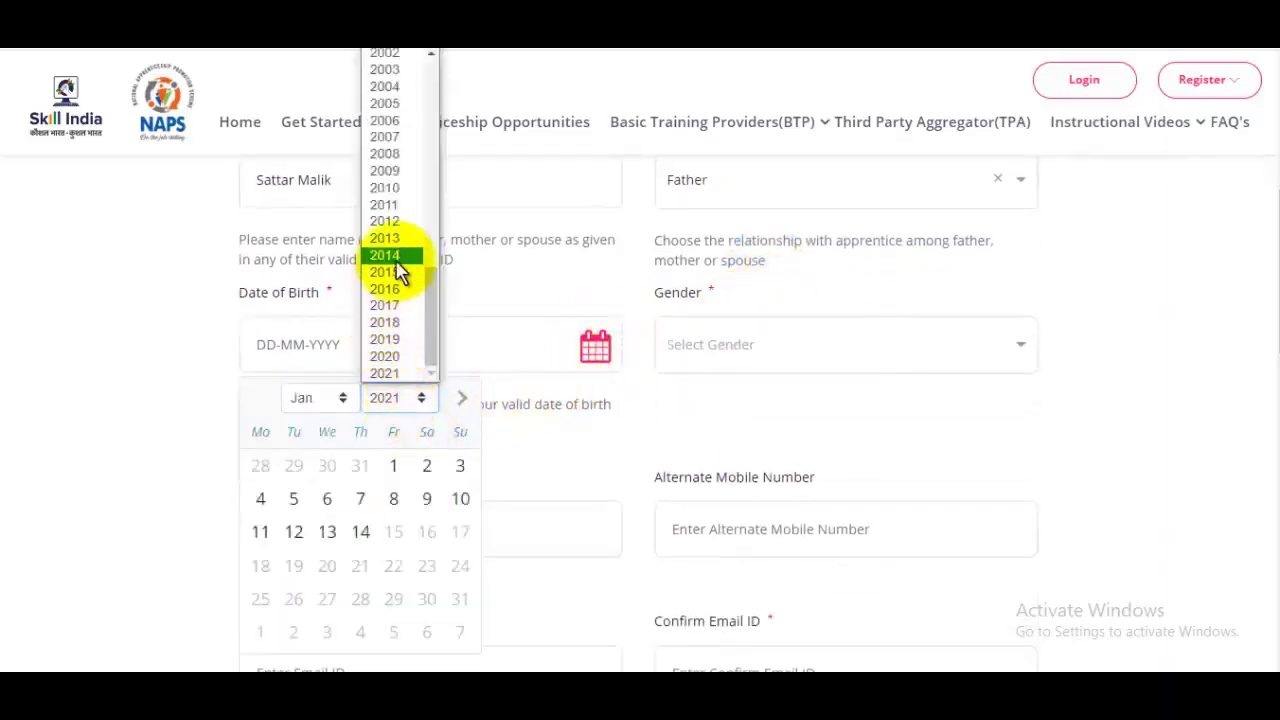
pyautogui.scroll(1, 436, 300)
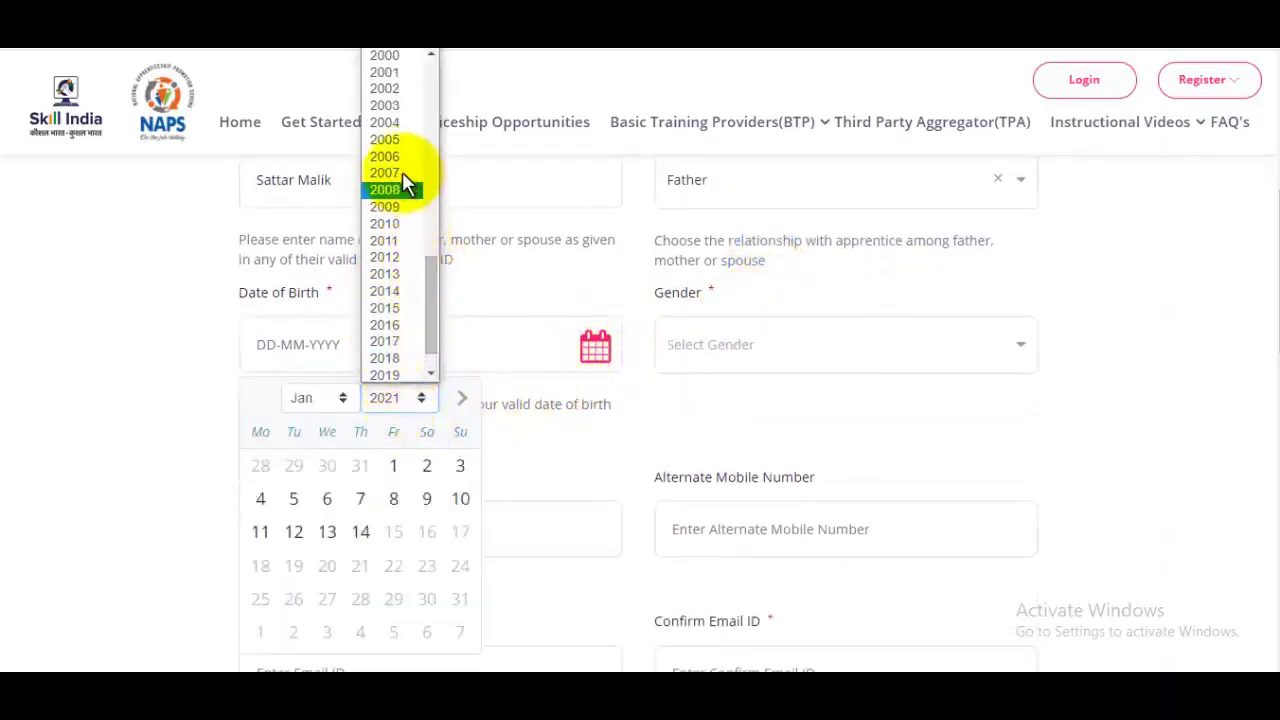
pyautogui.scroll(2, 434, 252)
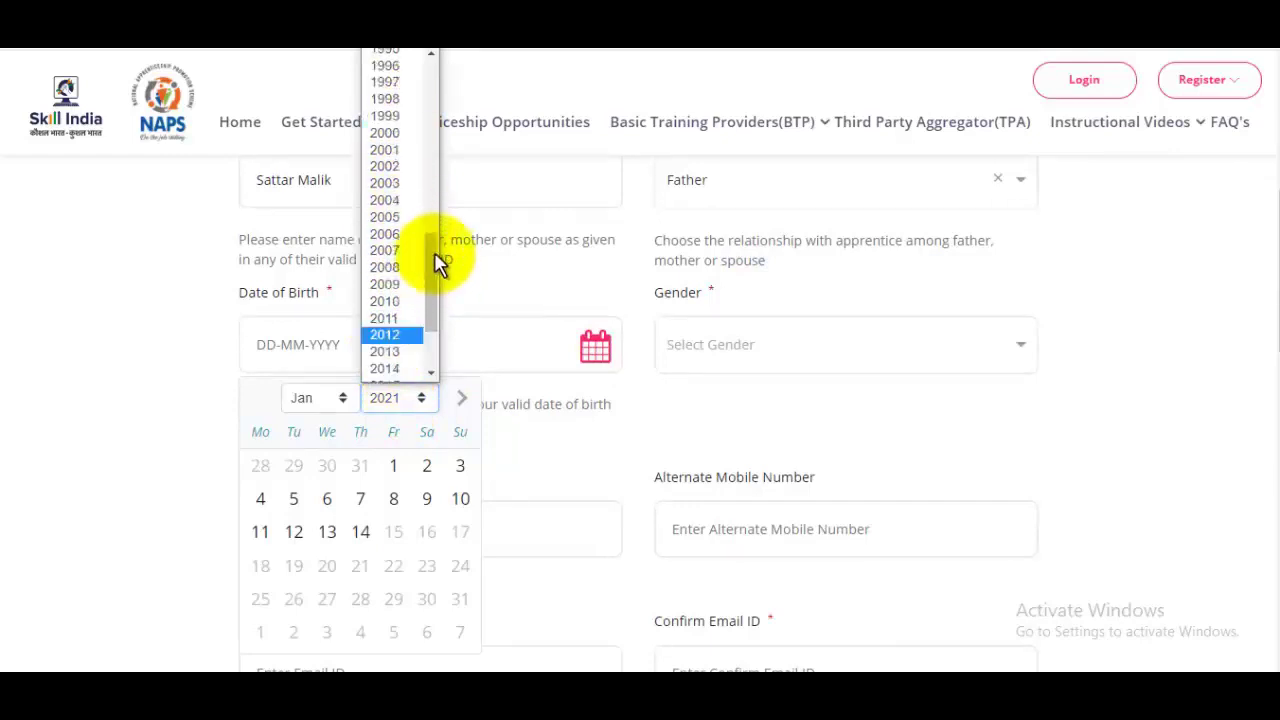
pyautogui.click(391, 95)
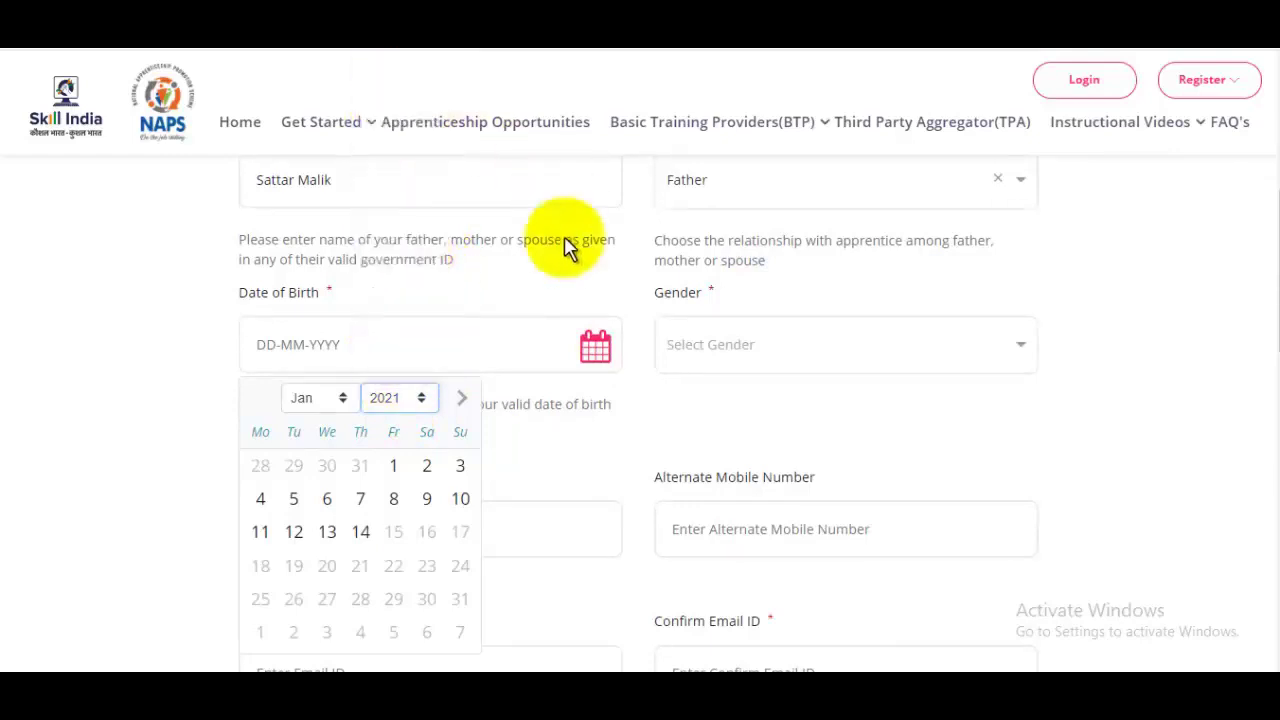
pyautogui.click(316, 400)
pyautogui.click(308, 491)
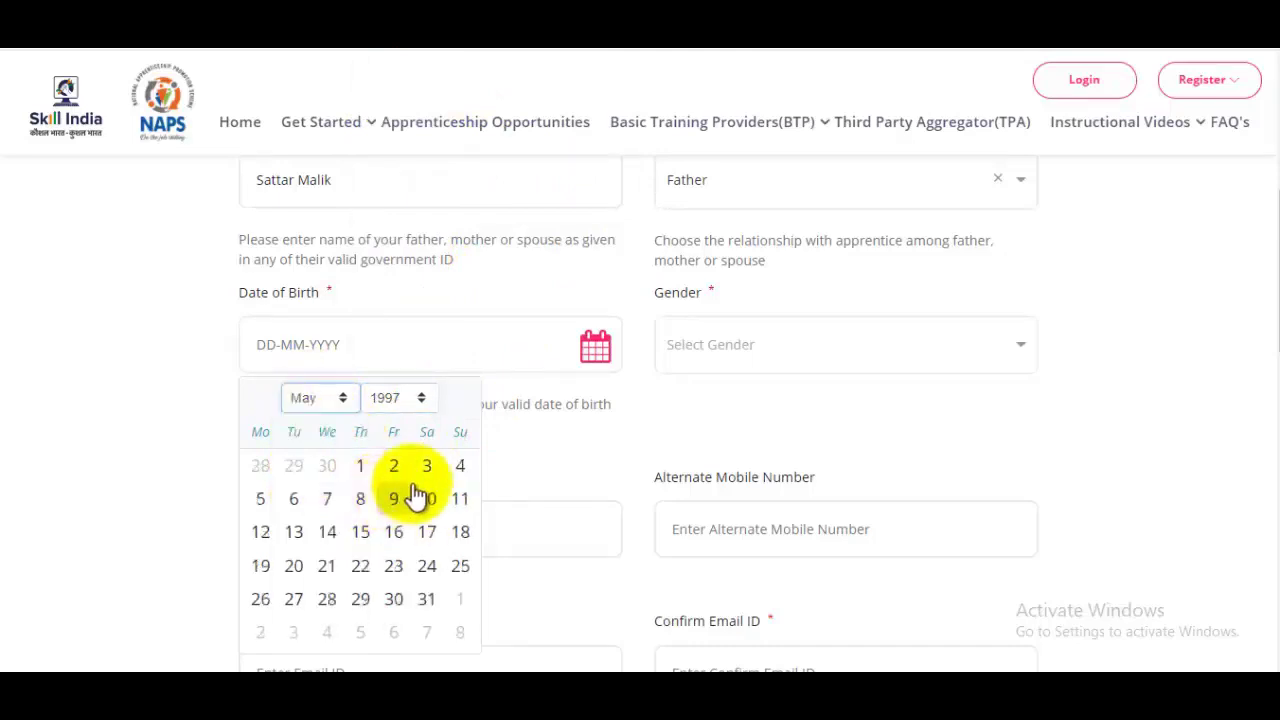
pyautogui.click(394, 467)
pyautogui.click(781, 372)
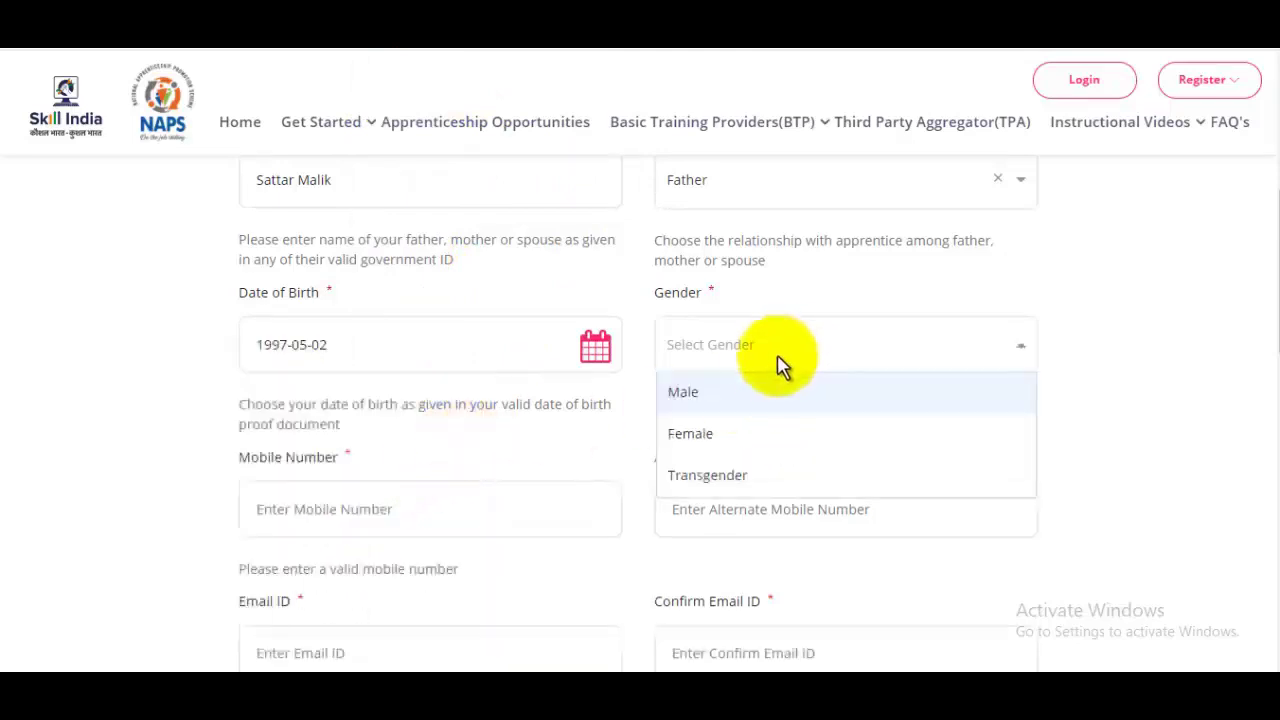
pyautogui.click(711, 395)
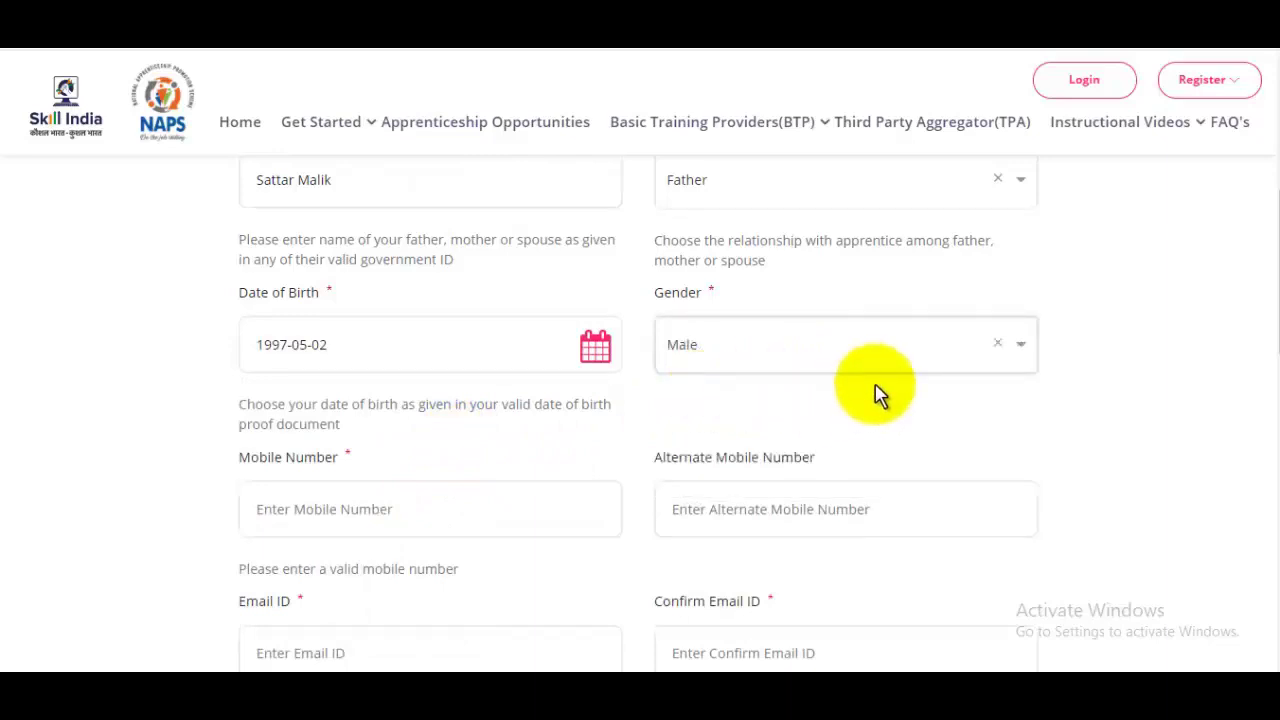
# Go through the mobile number, alternate mobile number, email and password fields required for the registration
pyautogui.scroll(-1, 874, 395)
pyautogui.click(375, 395)
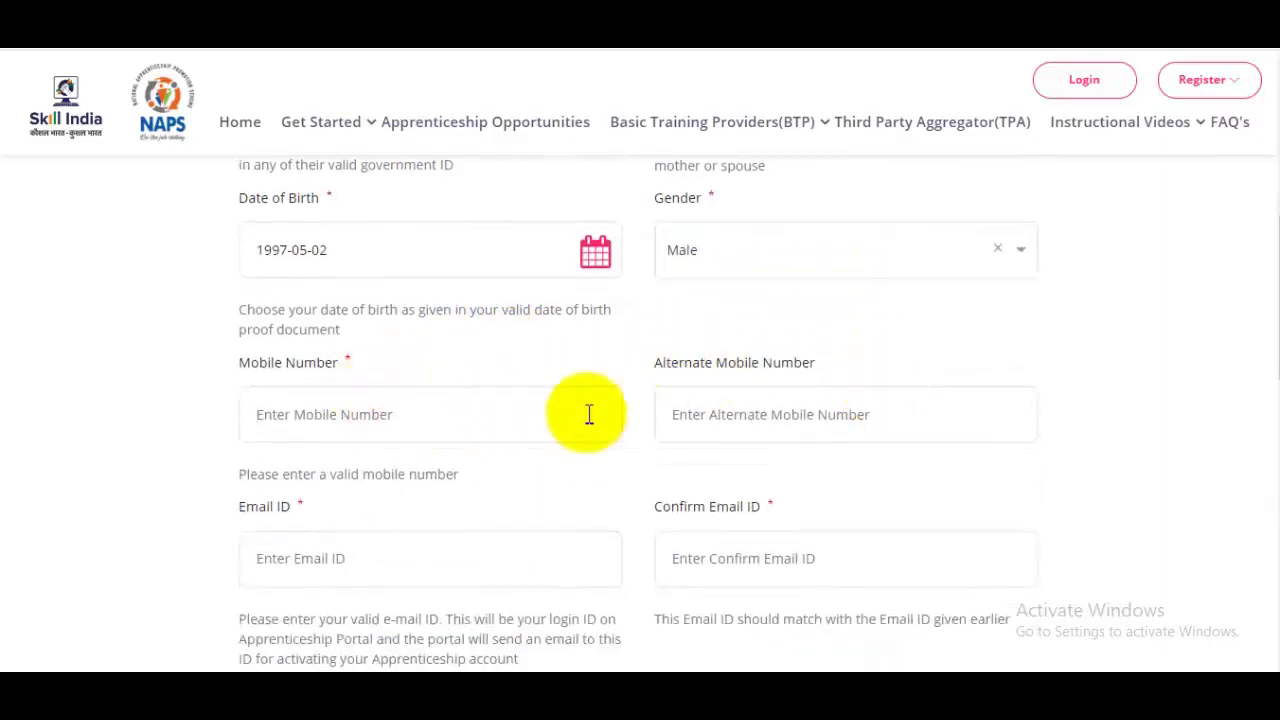
pyautogui.click(753, 413)
pyautogui.scroll(-3, 781, 342)
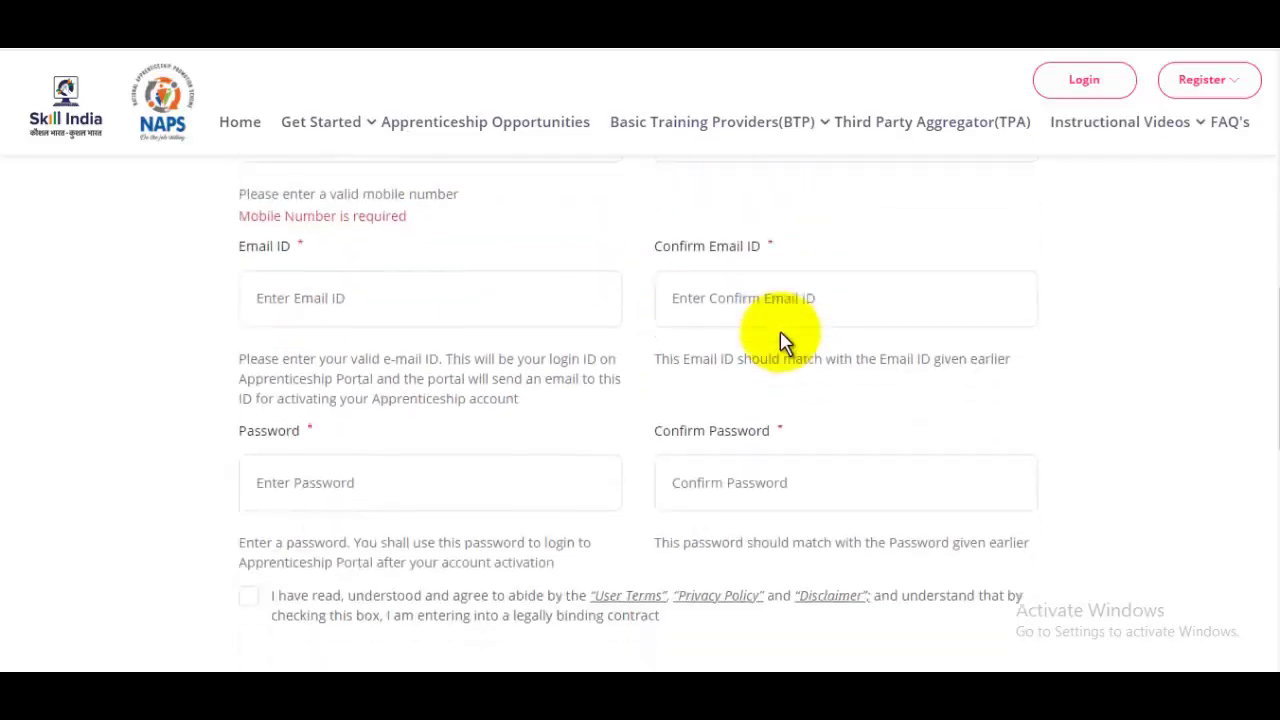
pyautogui.click(363, 293)
pyautogui.click(698, 292)
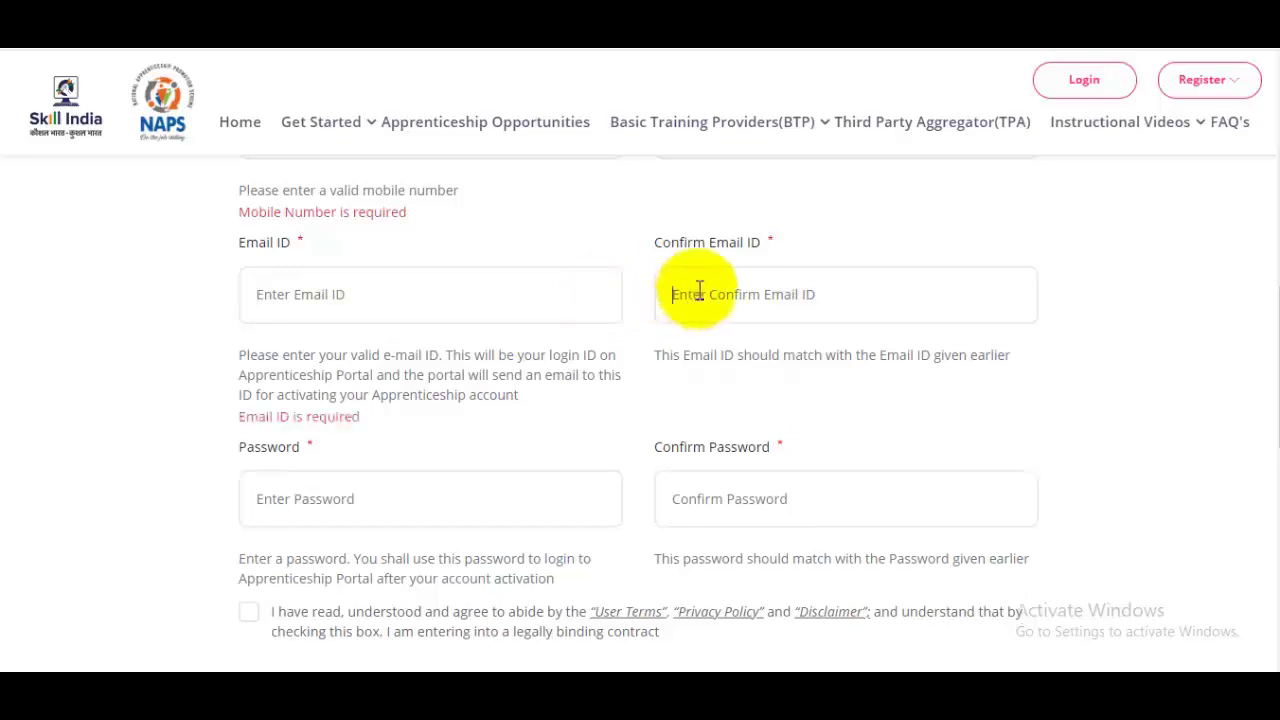
pyautogui.scroll(-1, 696, 292)
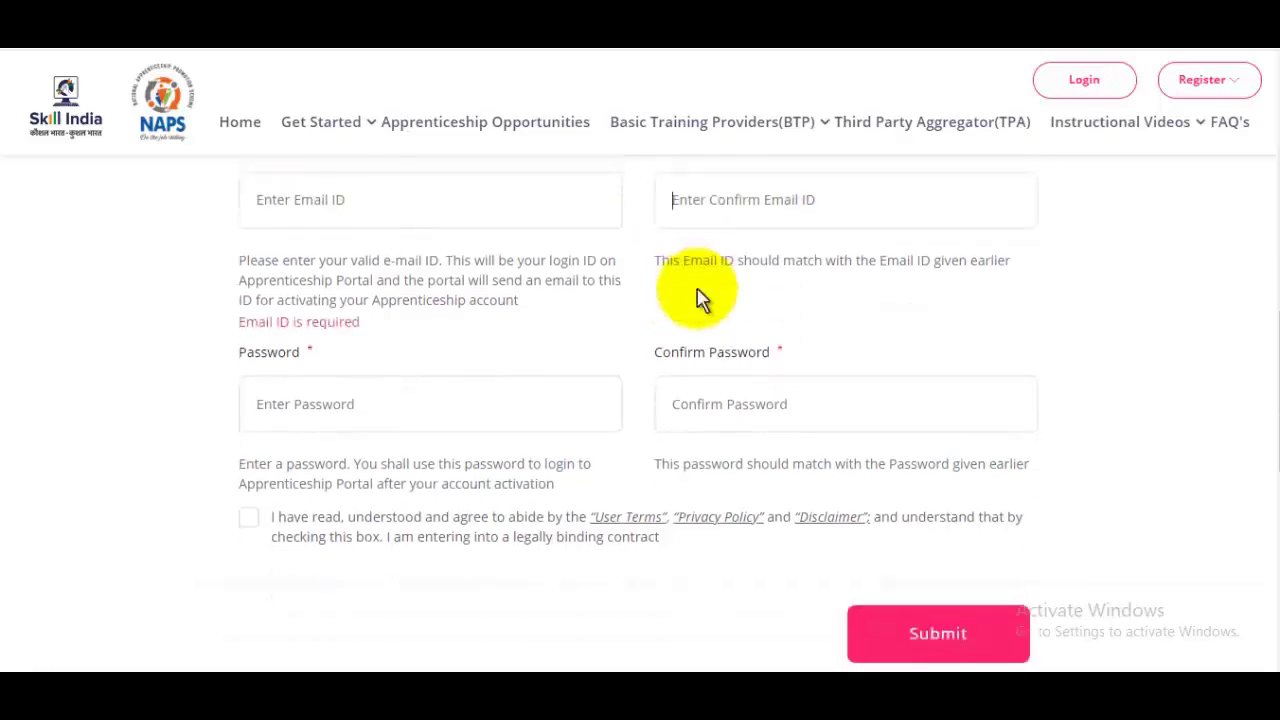
pyautogui.click(355, 404)
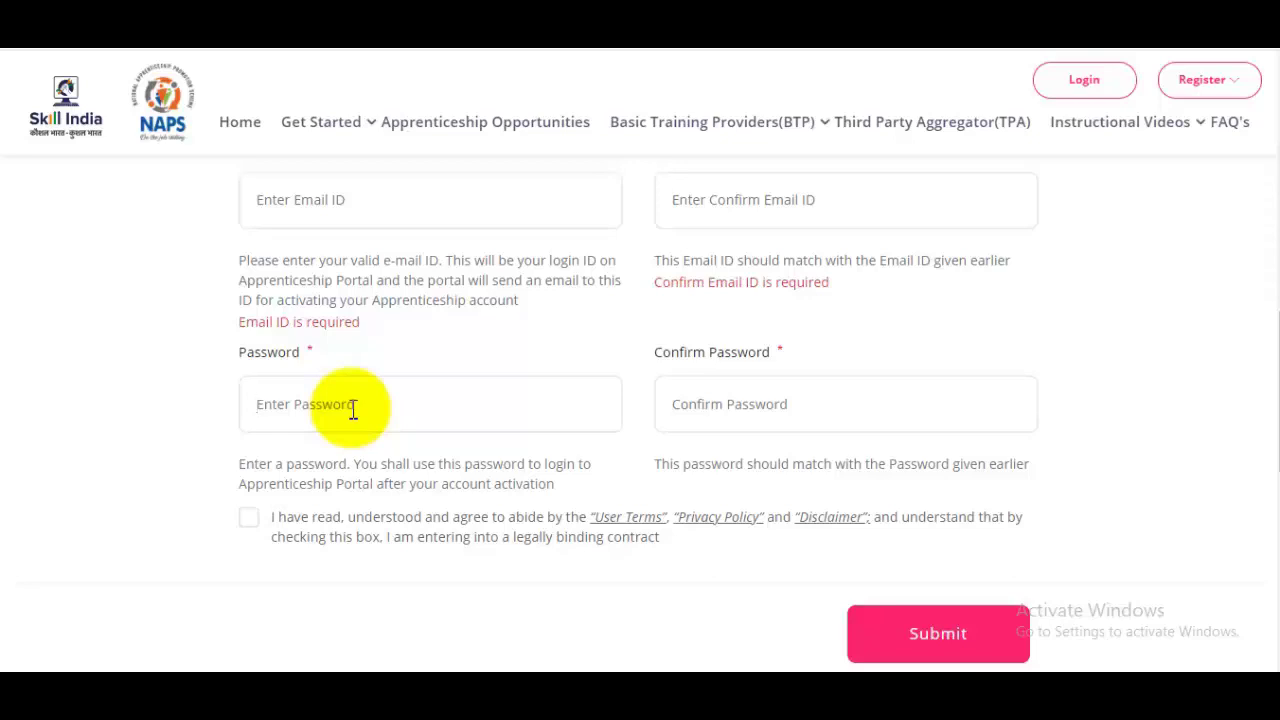
pyautogui.click(767, 406)
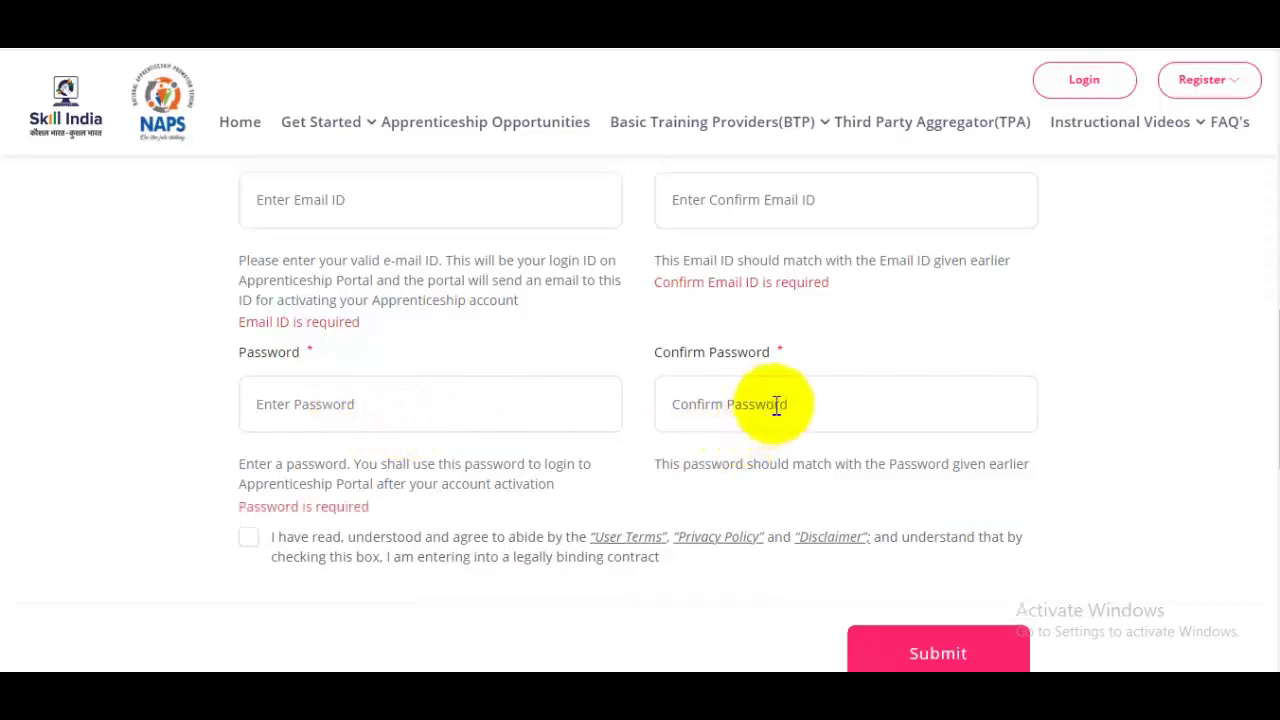
# Review the completed registration details, agree to the user terms, privacy policy and disclaimer, and submit the form
pyautogui.scroll(9, 814, 404)
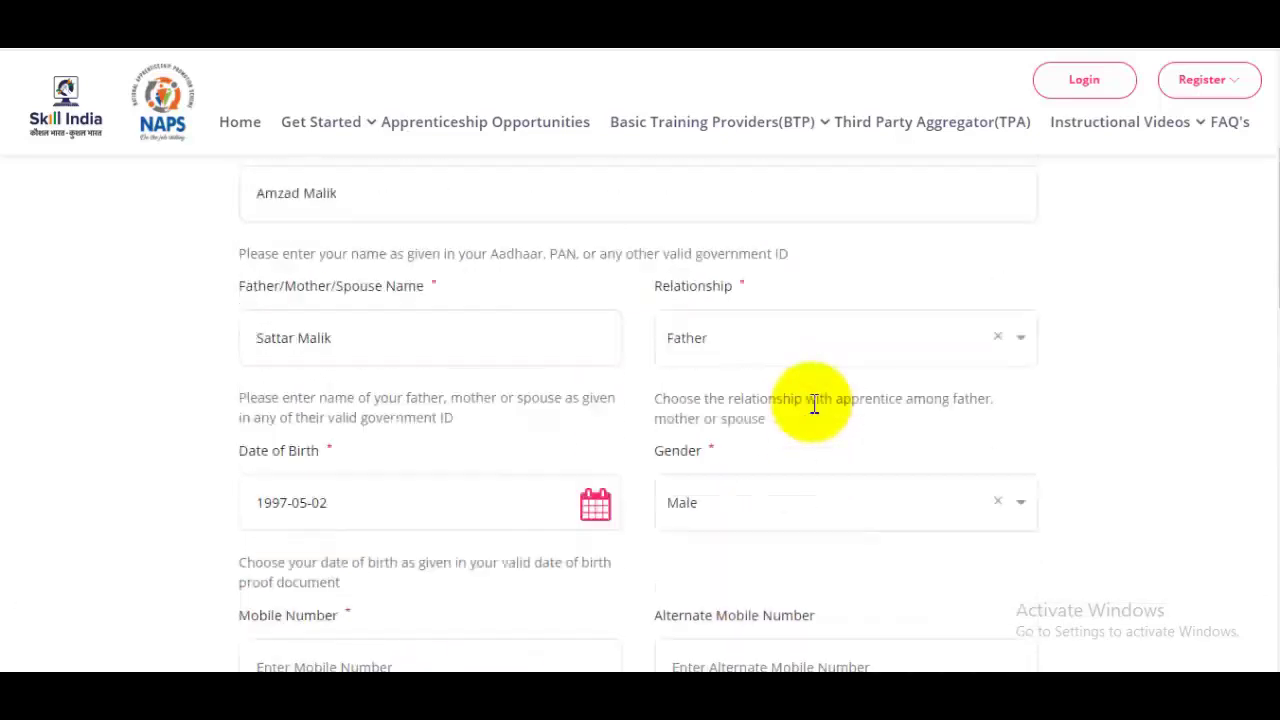
pyautogui.scroll(-5, 813, 408)
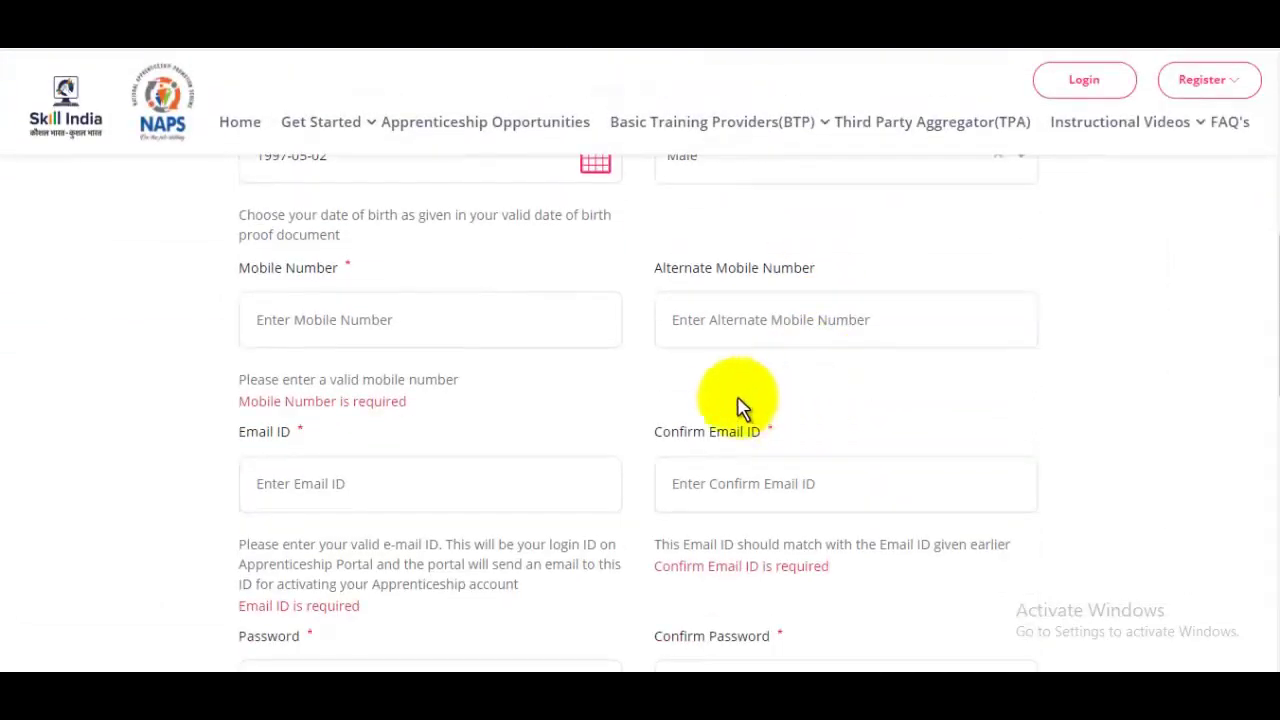
pyautogui.scroll(-3, 730, 400)
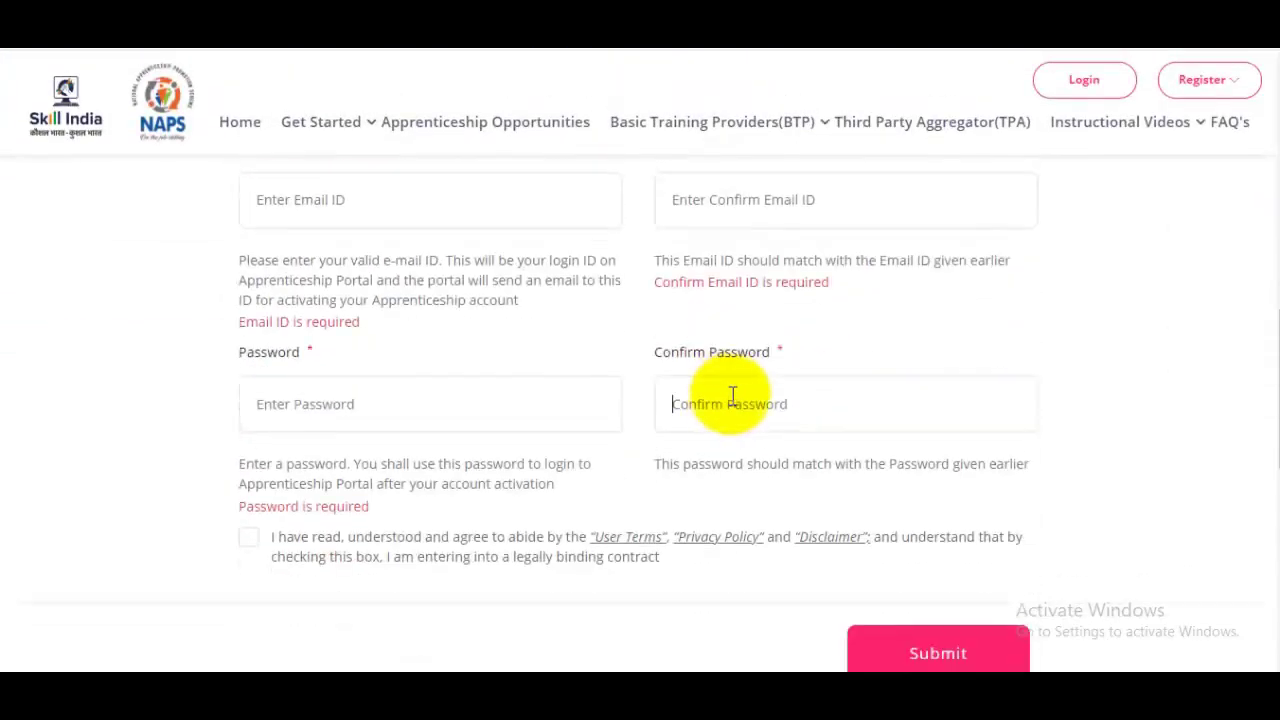
pyautogui.click(266, 548)
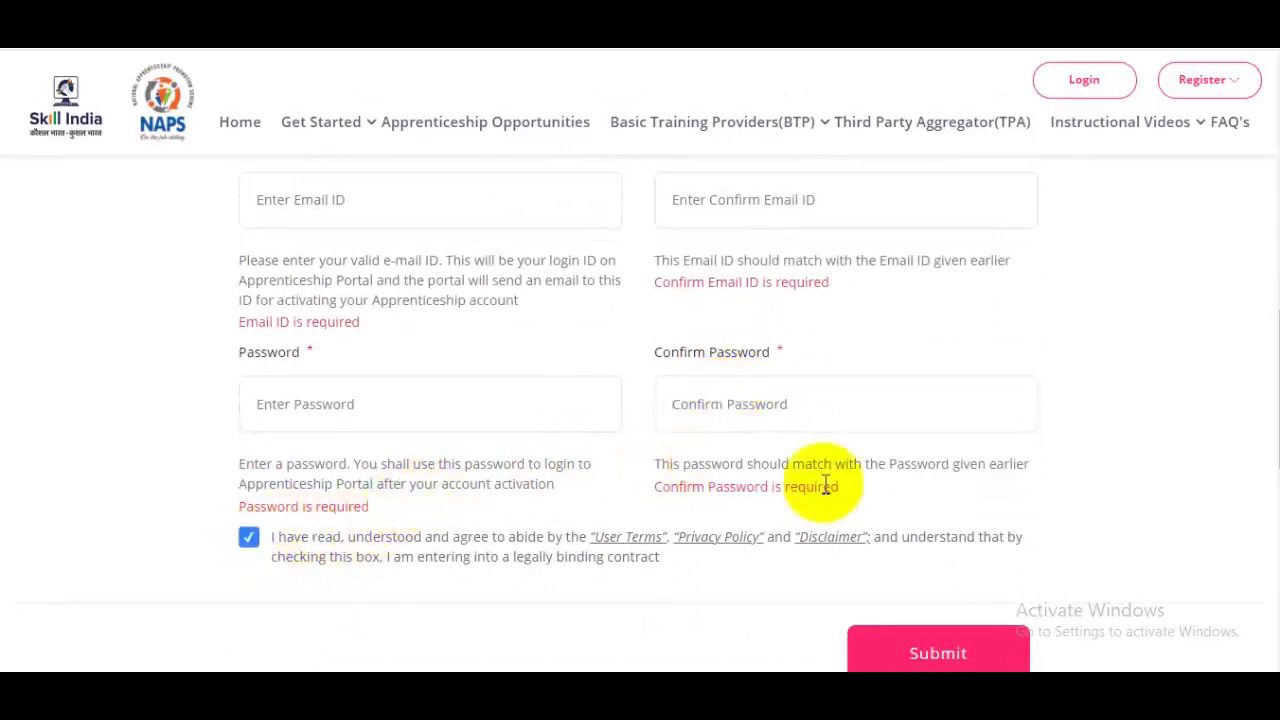
pyautogui.scroll(-3, 860, 500)
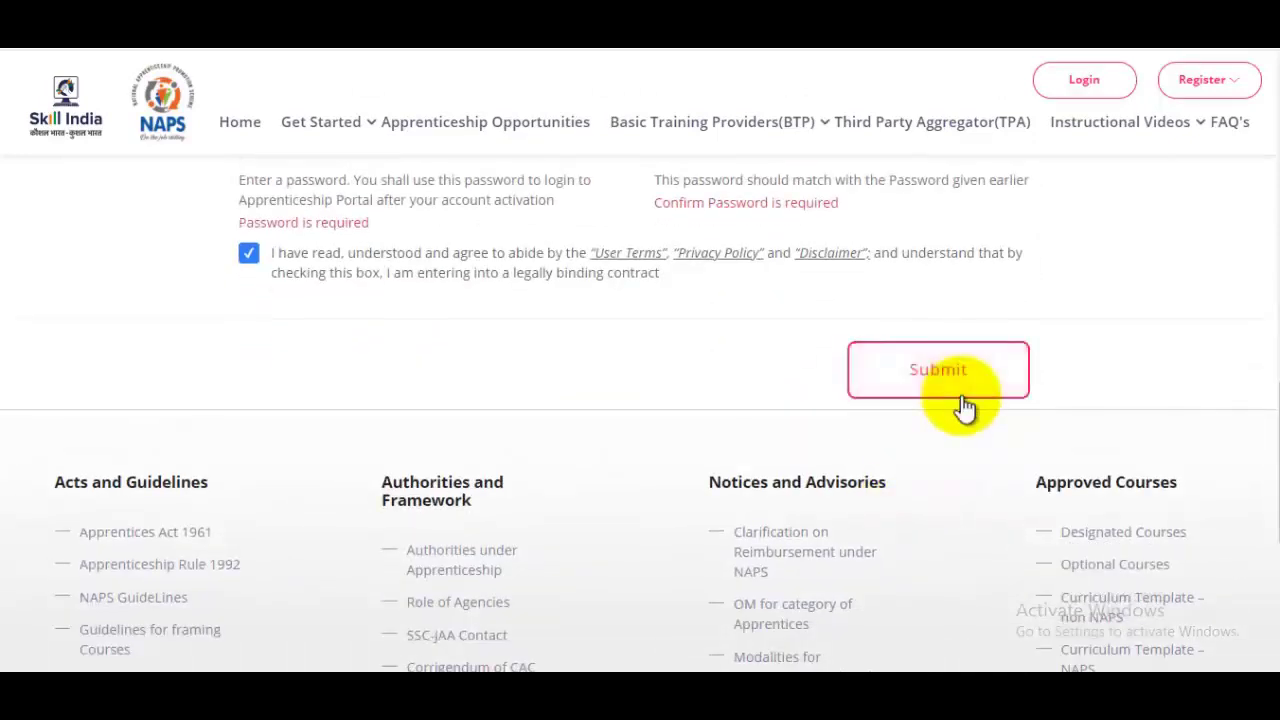
pyautogui.click(938, 370)
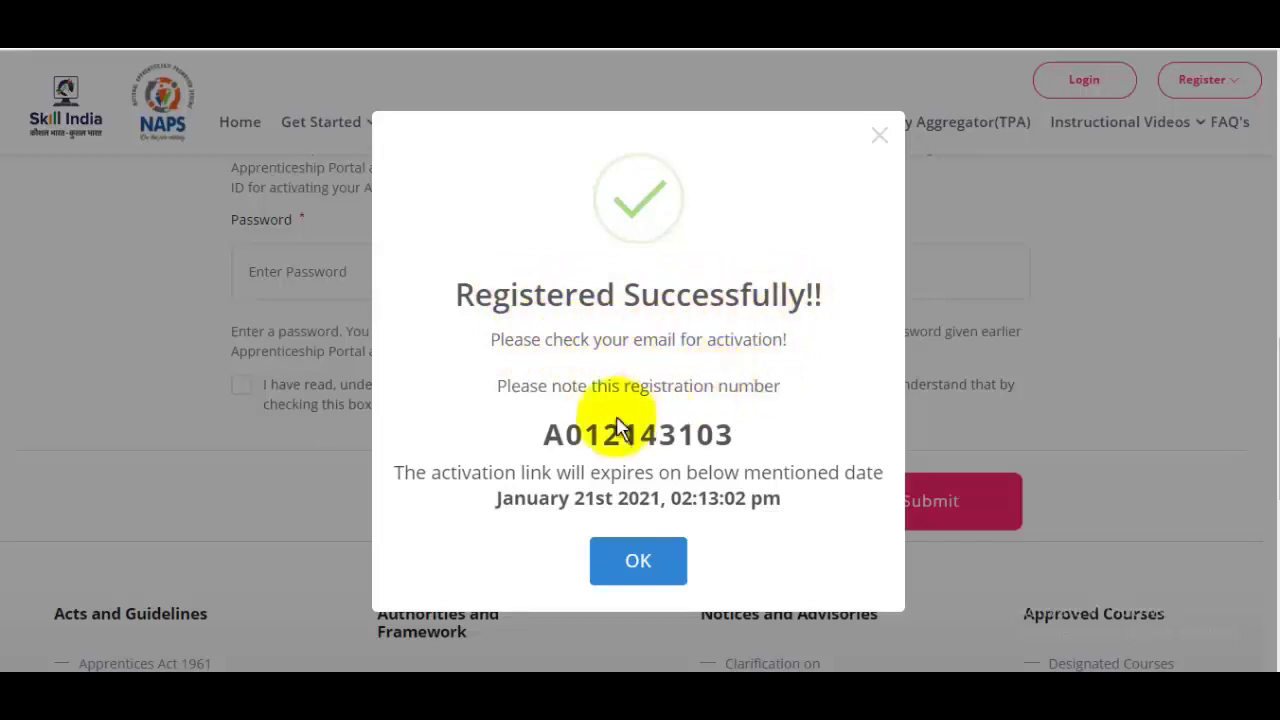
# Highlight the issued registration number and activate the account from the Apprenticeship India User Verification email in Gmail
pyautogui.moveTo(553, 434); pyautogui.dragTo(728, 420)
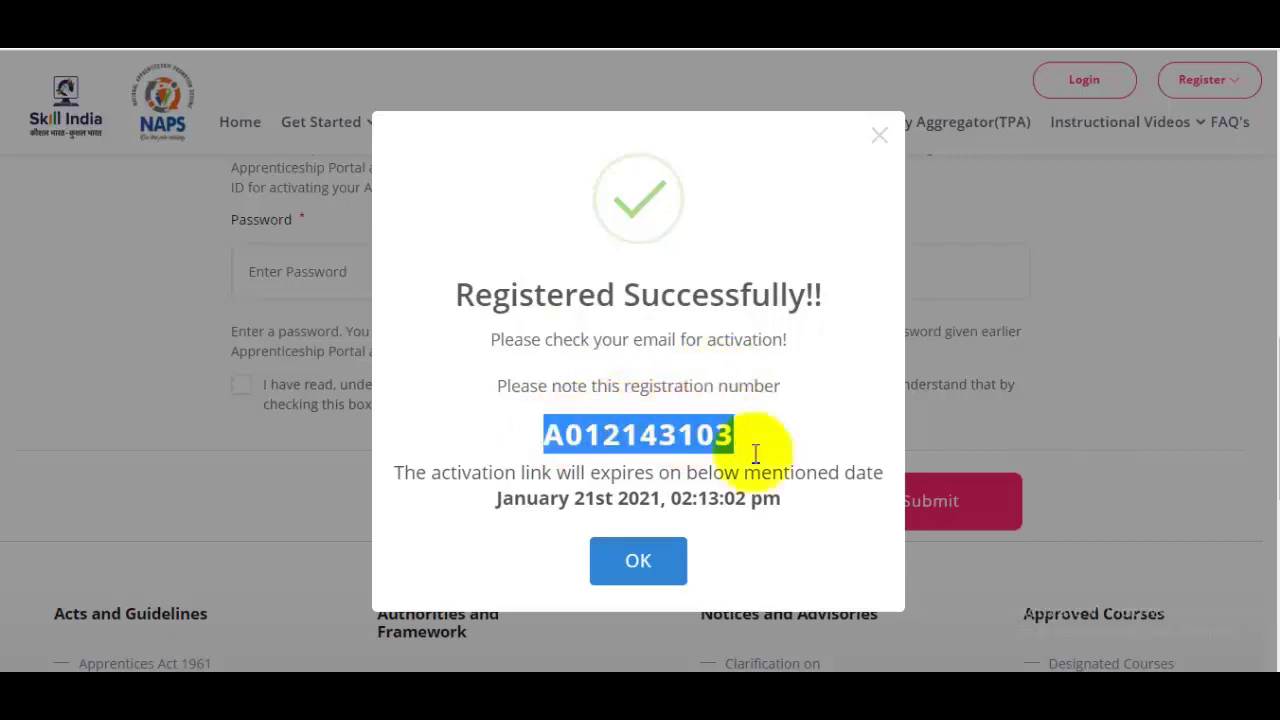
pyautogui.click(629, 614)
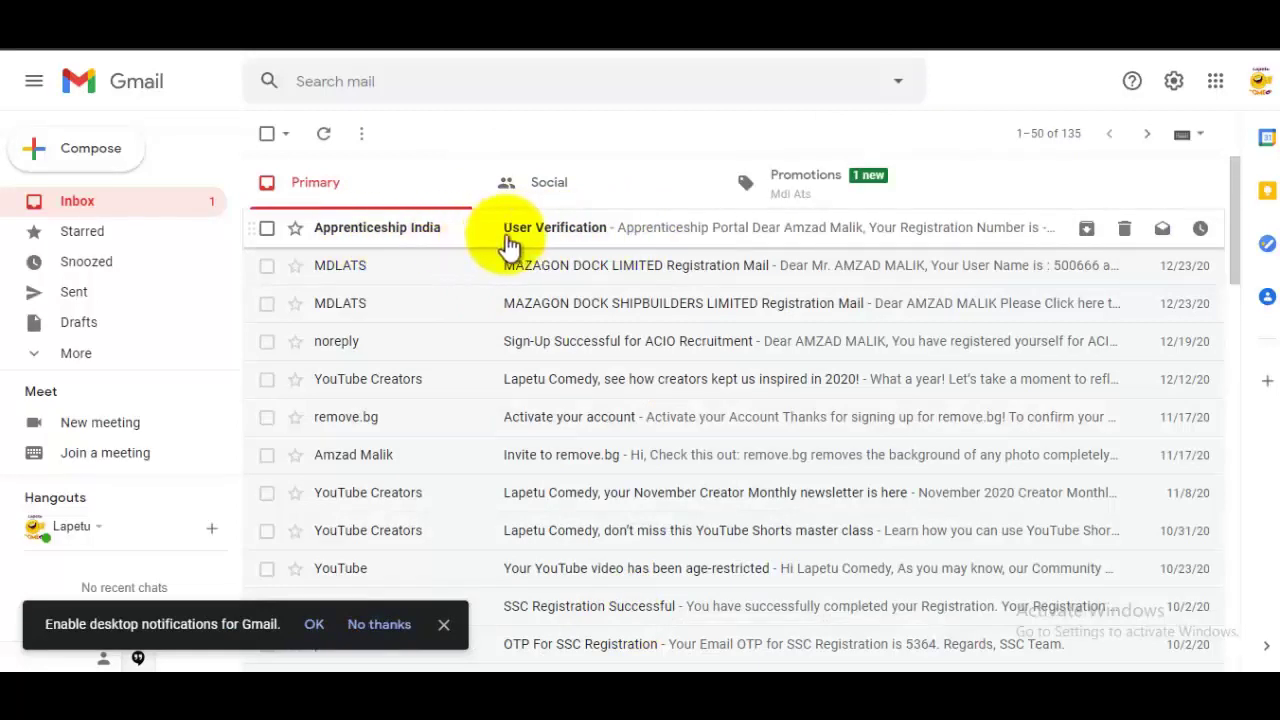
pyautogui.click(665, 237)
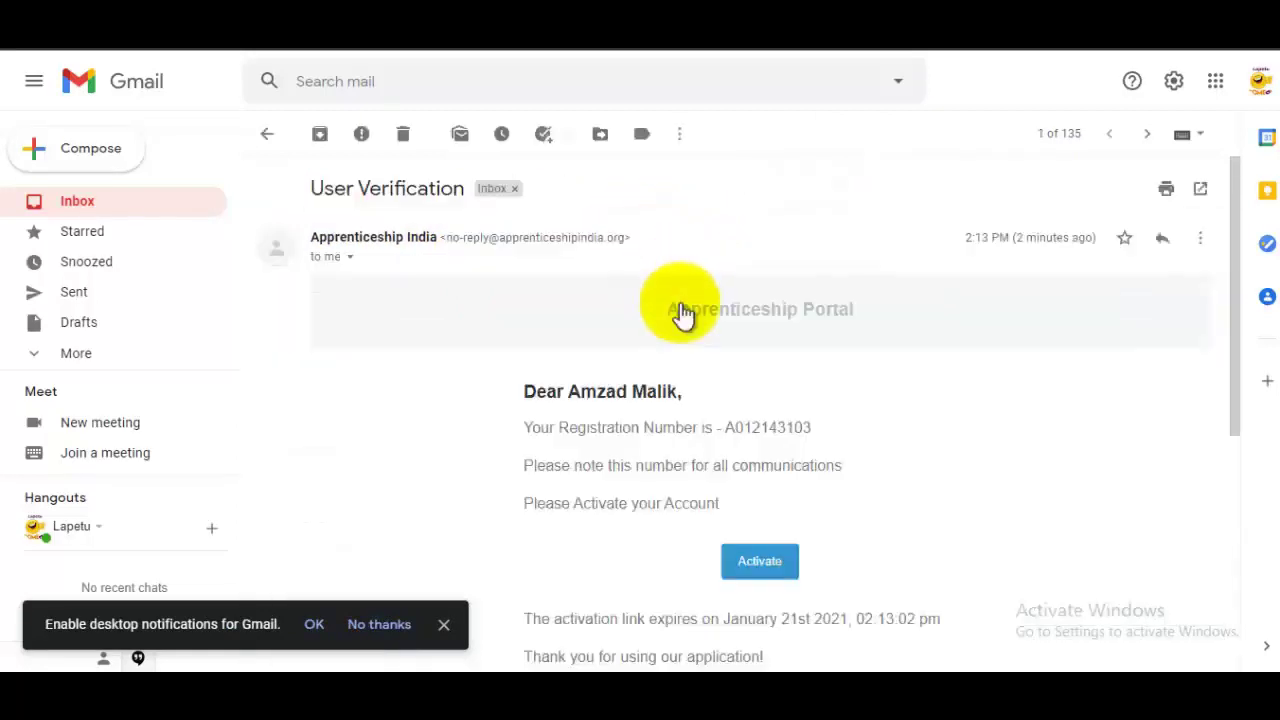
pyautogui.scroll(-2, 785, 343)
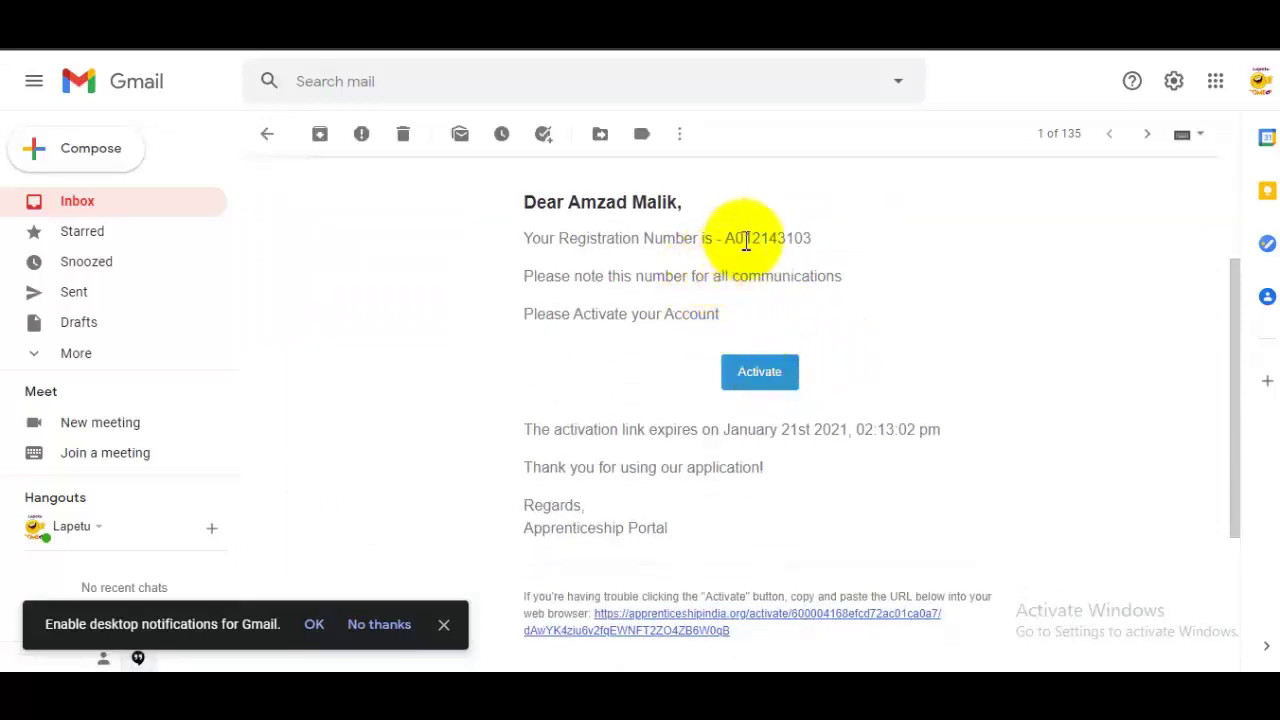
pyautogui.click(760, 380)
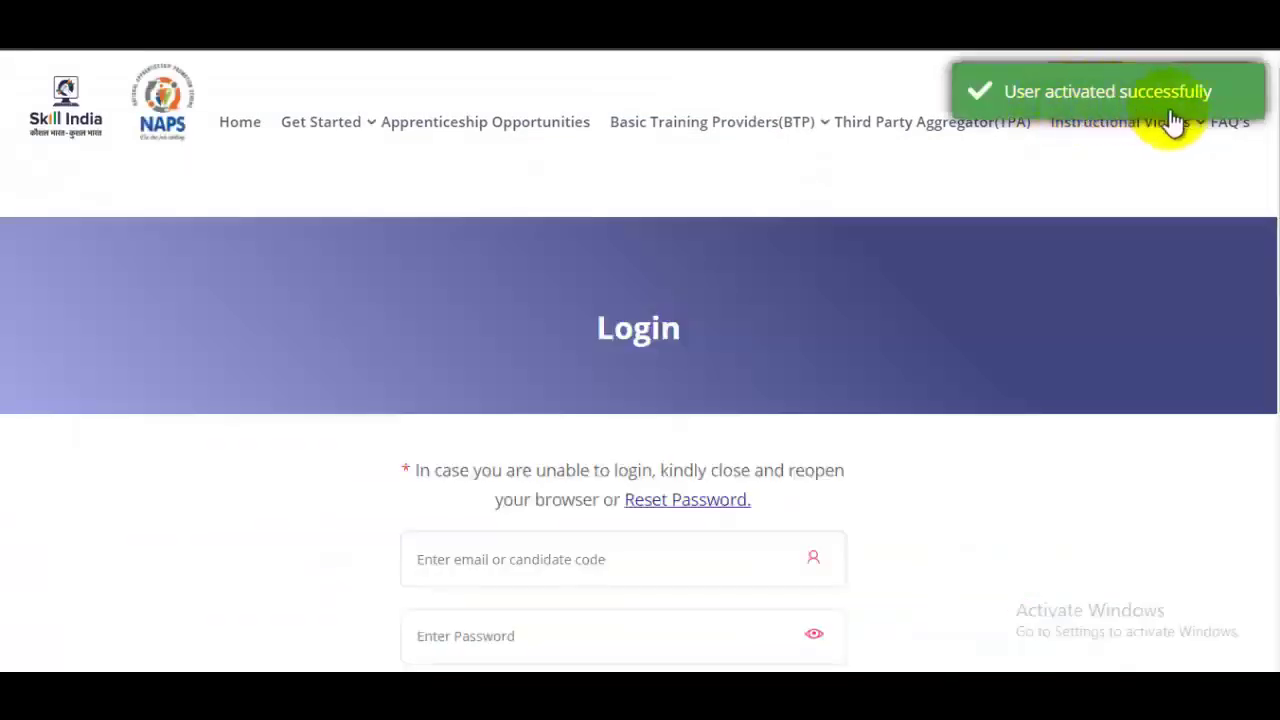
# Log in to the activated candidate account on the apprenticeship portal, agreeing to the user terms
pyautogui.scroll(-1, 1030, 320)
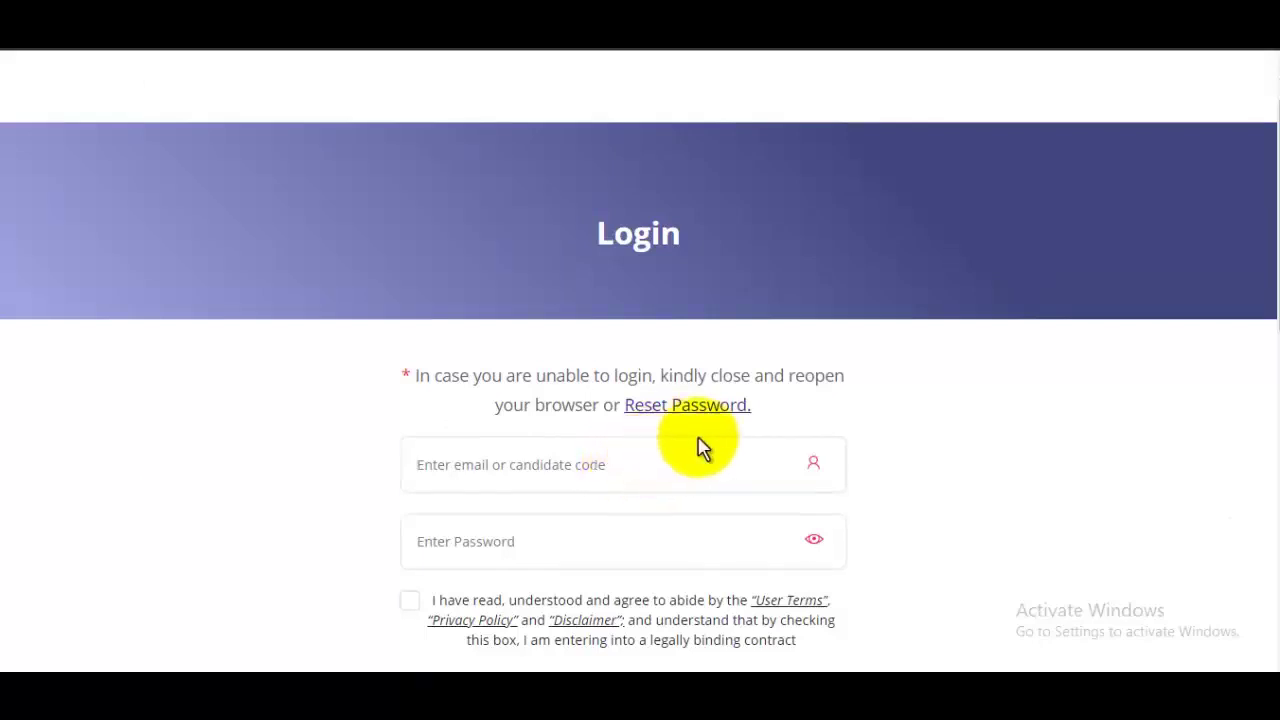
pyautogui.scroll(-2, 657, 463)
pyautogui.click(563, 368)
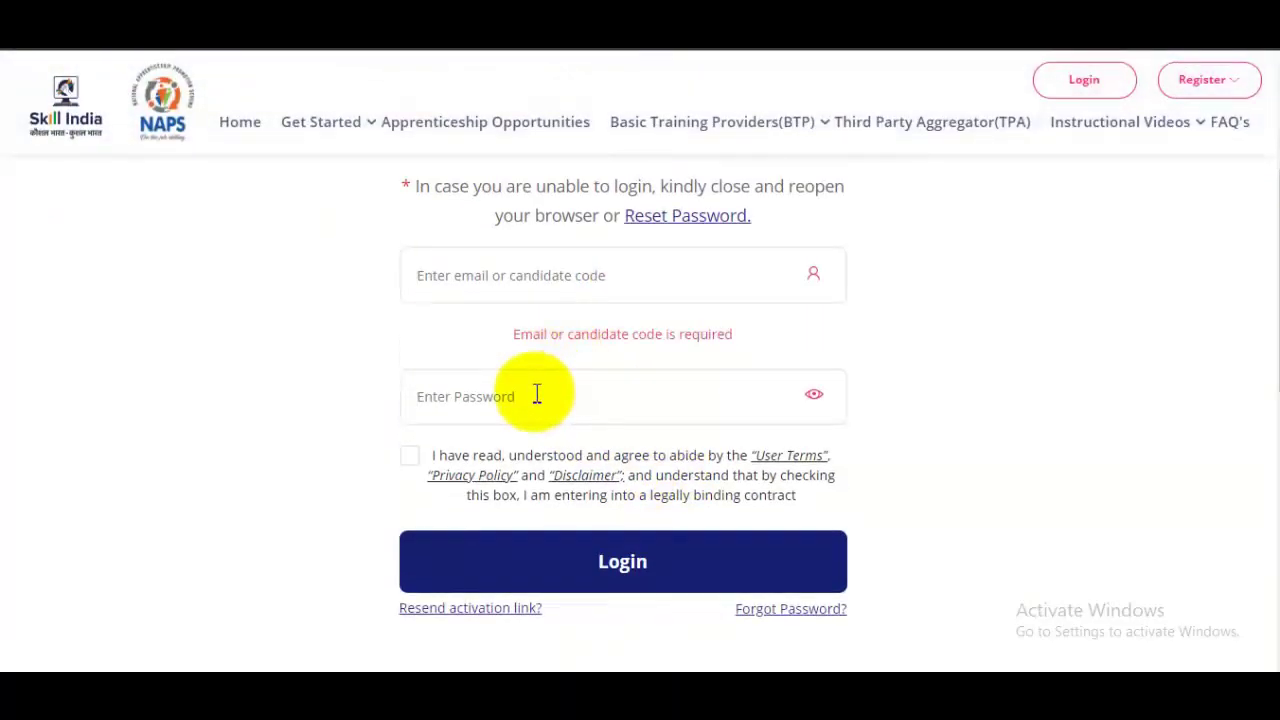
pyautogui.scroll(1, 627, 470)
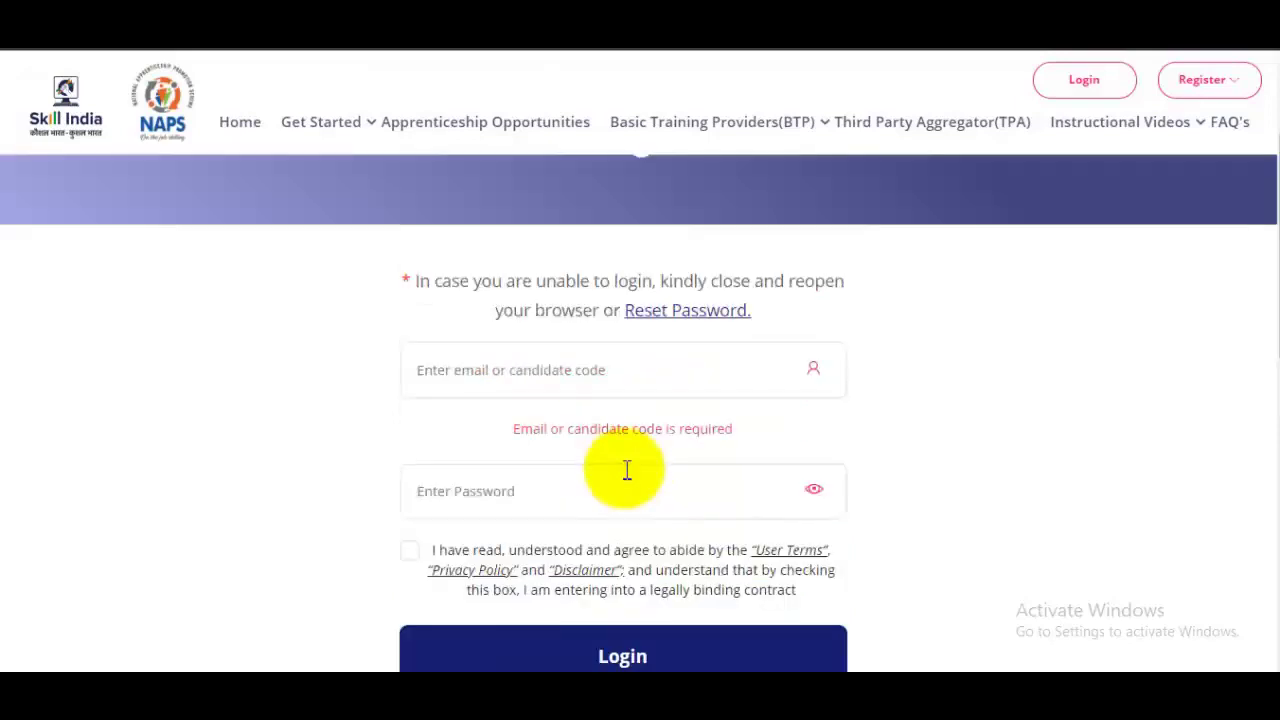
pyautogui.click(429, 573)
pyautogui.scroll(-3, 846, 463)
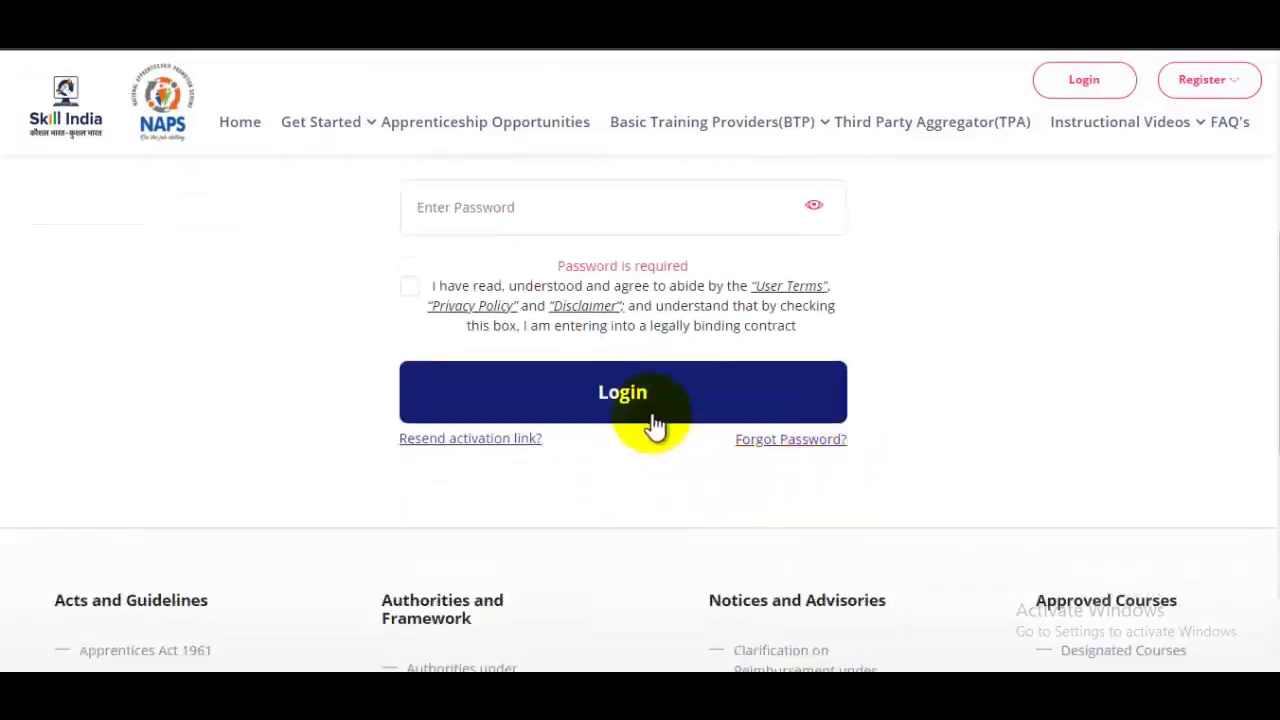
pyautogui.click(658, 410)
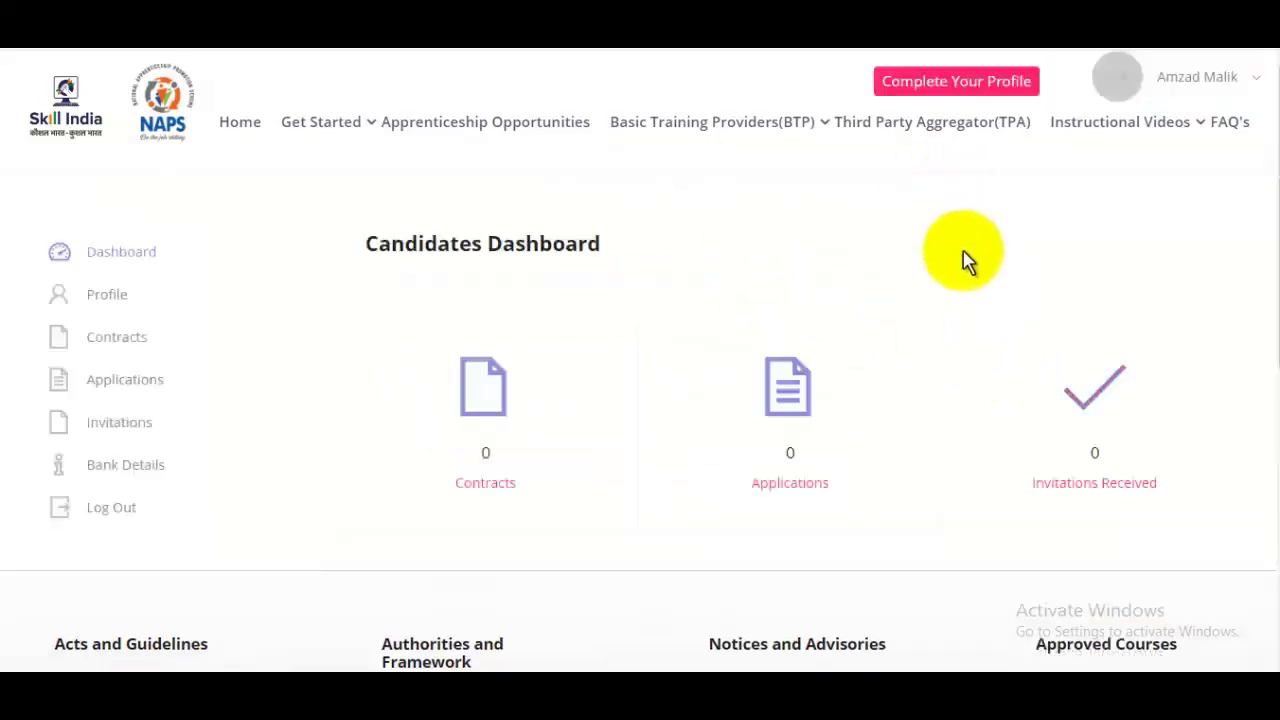
# Open the candidate's profile from the dashboard for completion and go to its About Me section
pyautogui.click(941, 90)
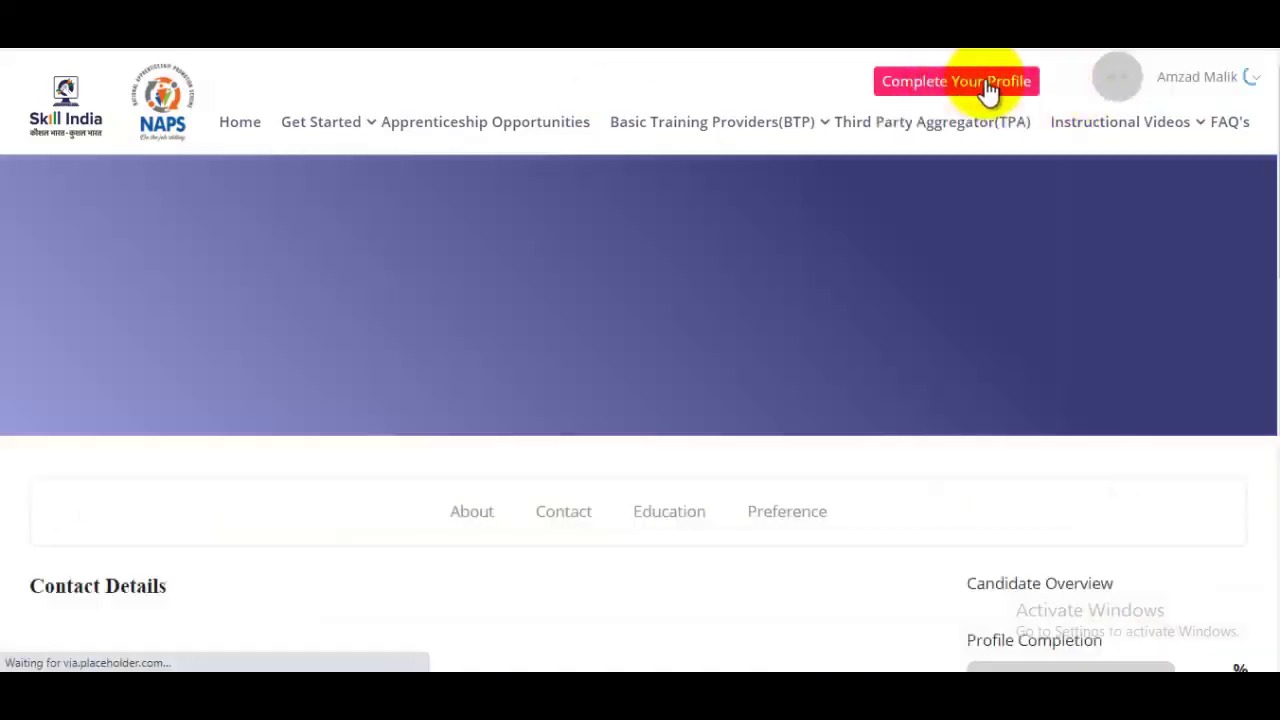
pyautogui.scroll(-2, 922, 190)
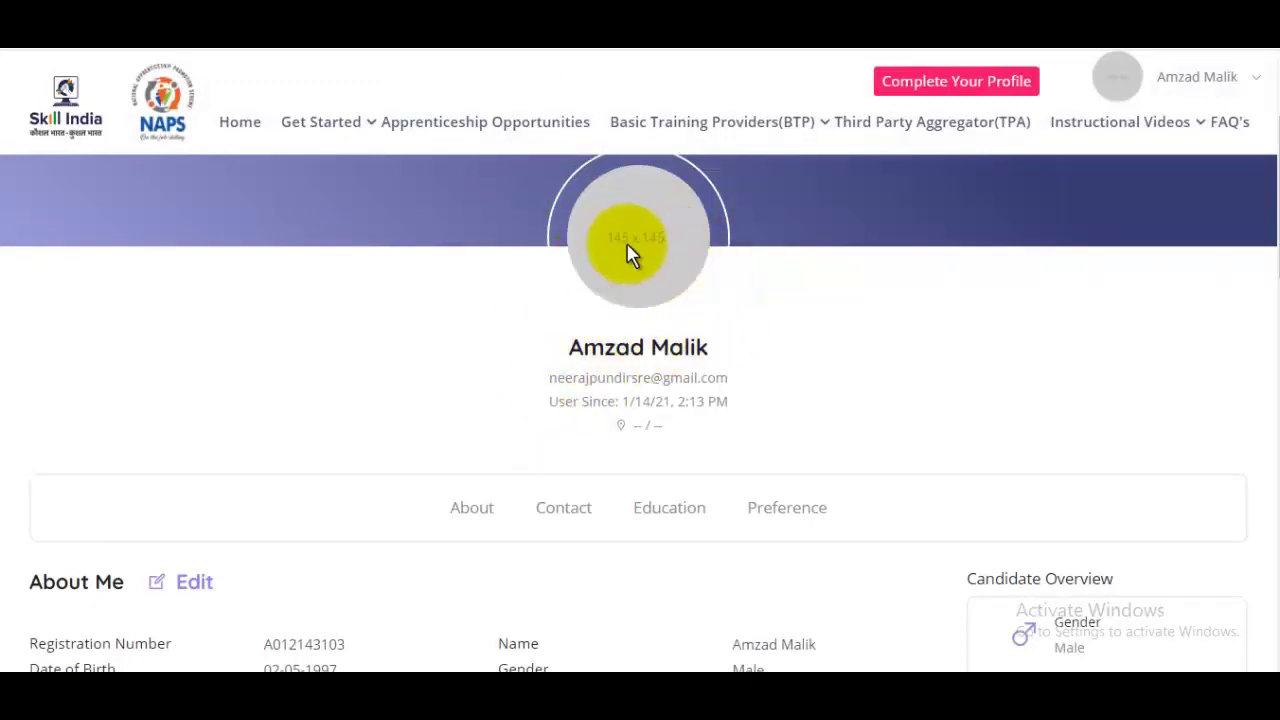
# Open the About Me section for editing and review the basic details, including the date of birth document requirements
pyautogui.scroll(-3, 630, 254)
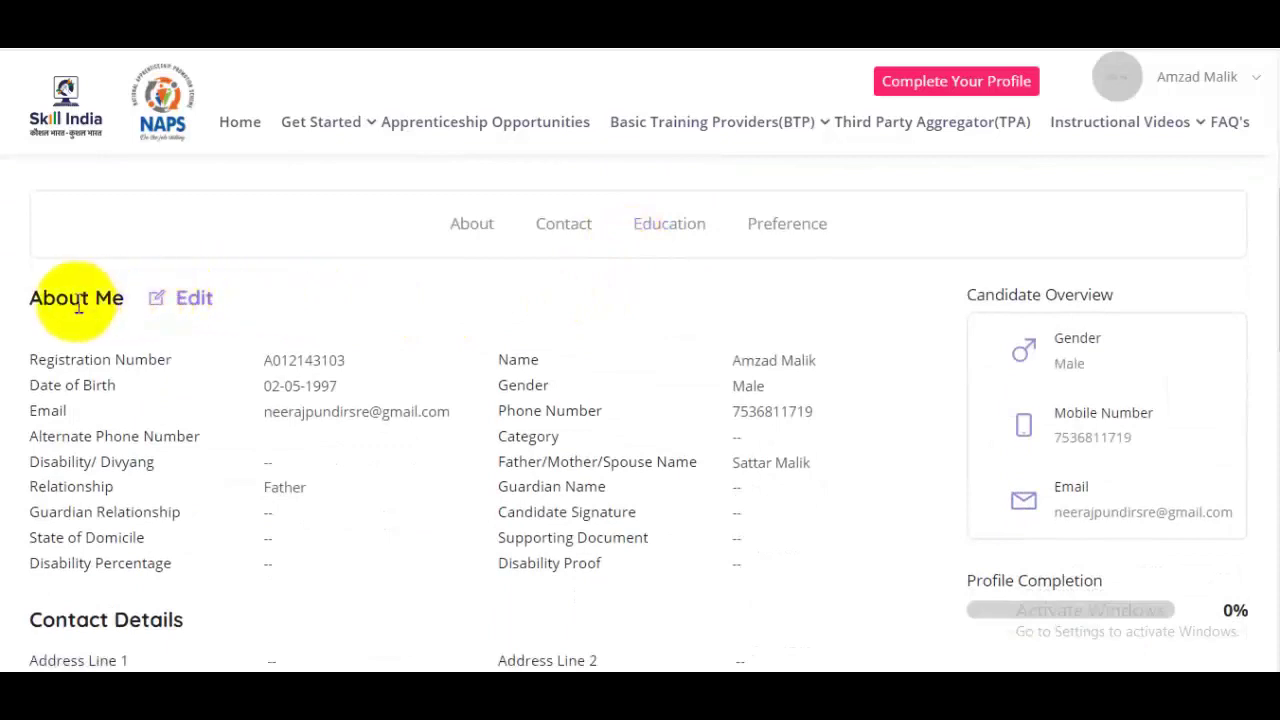
pyautogui.click(195, 300)
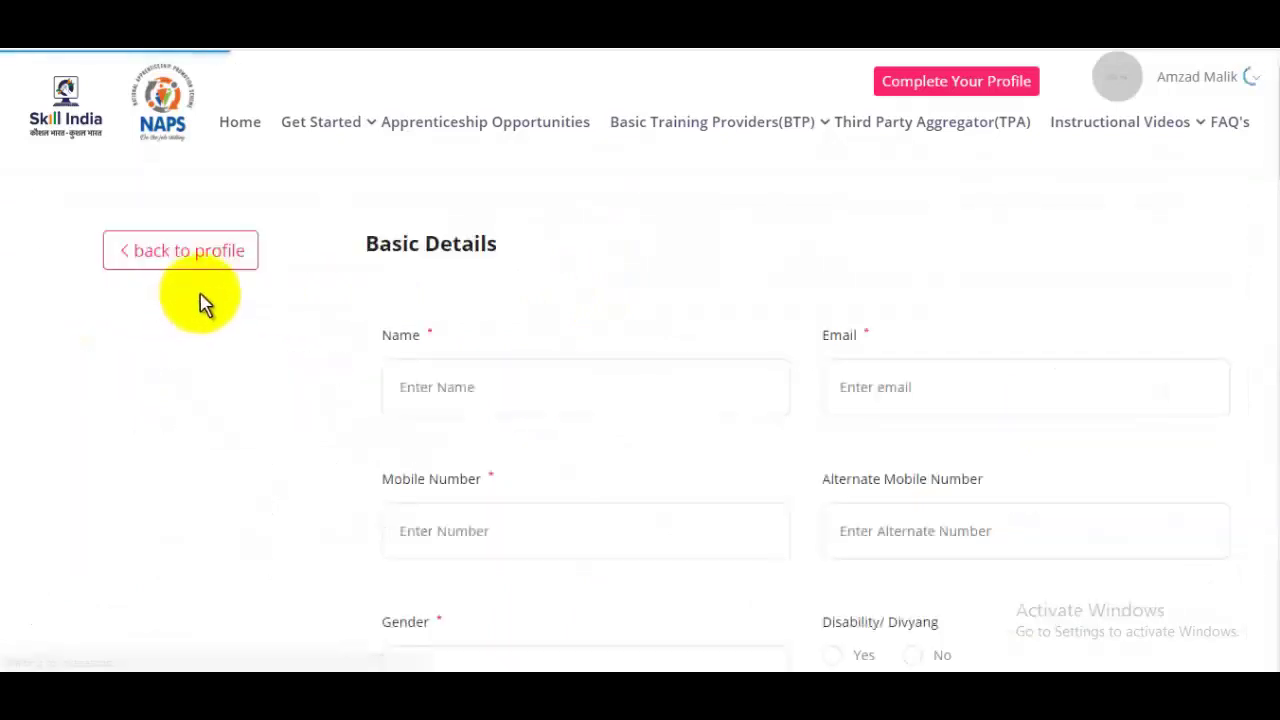
pyautogui.scroll(-1, 920, 282)
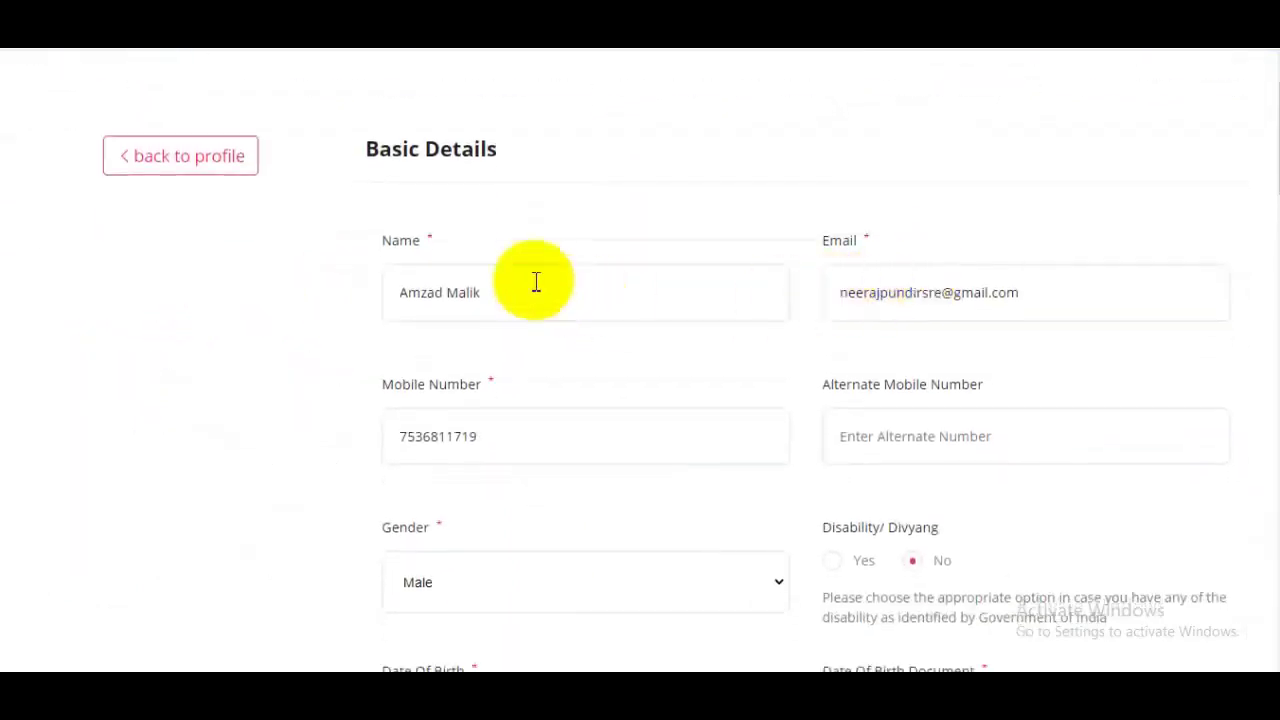
pyautogui.scroll(-2, 920, 290)
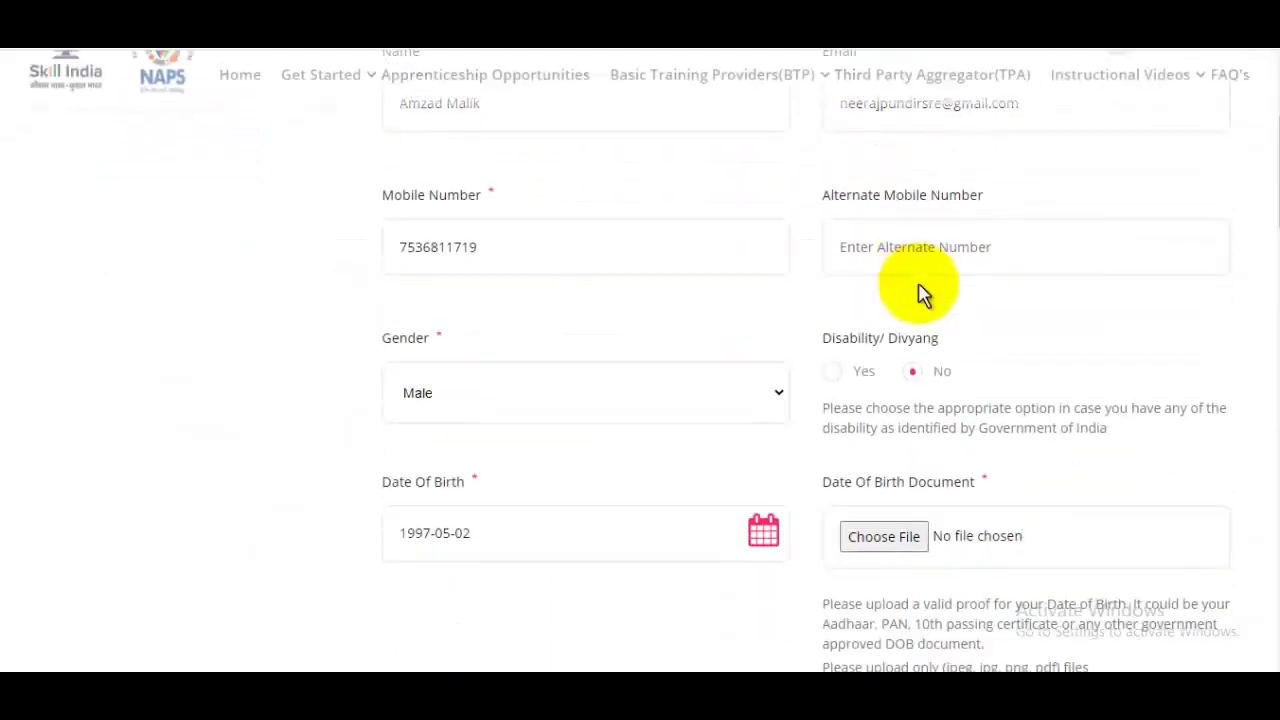
pyautogui.scroll(-1, 920, 293)
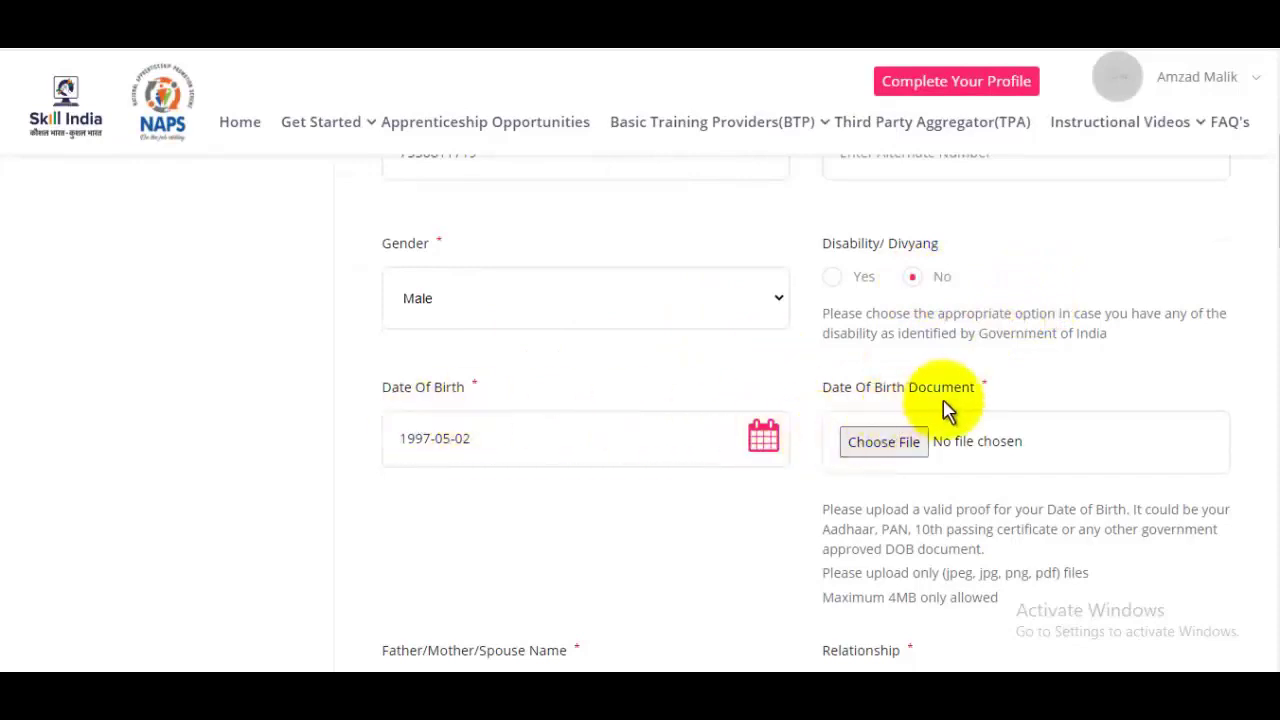
pyautogui.scroll(-1, 951, 400)
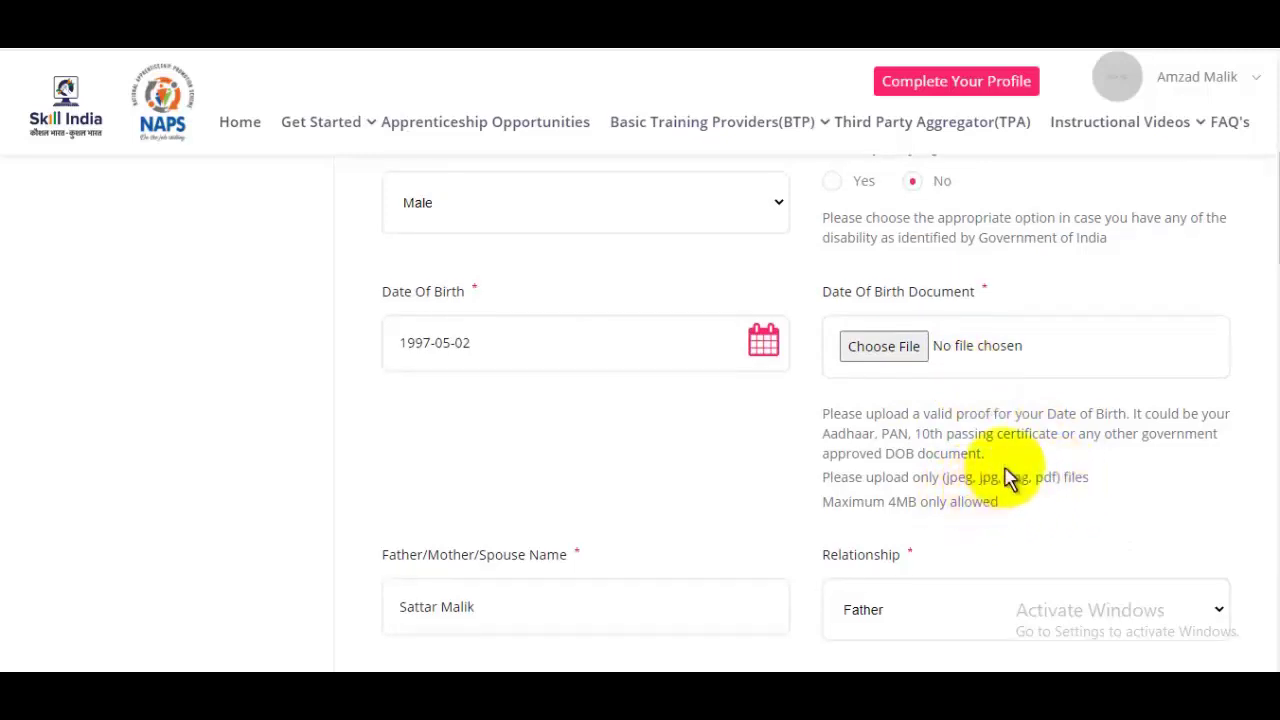
# Set the Id Proof Type to Others and go to the field for specifying the other proof type
pyautogui.scroll(-2, 1006, 475)
pyautogui.scroll(-1, 994, 426)
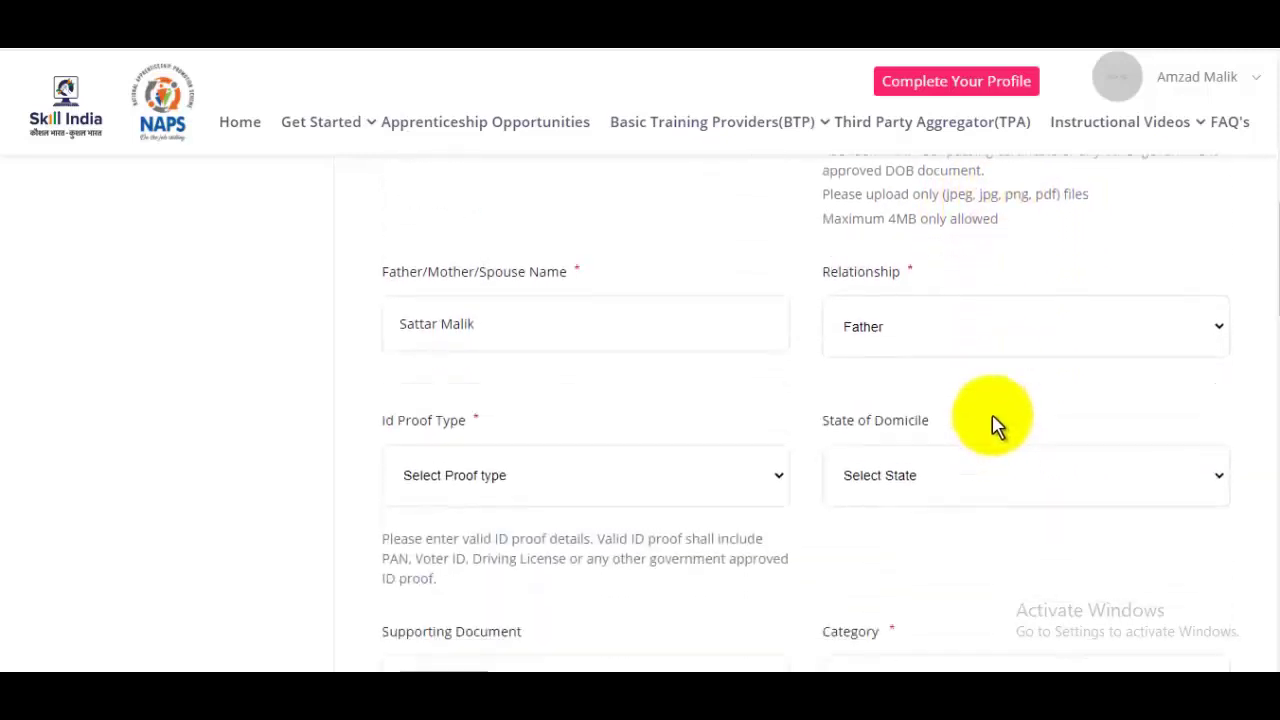
pyautogui.click(530, 487)
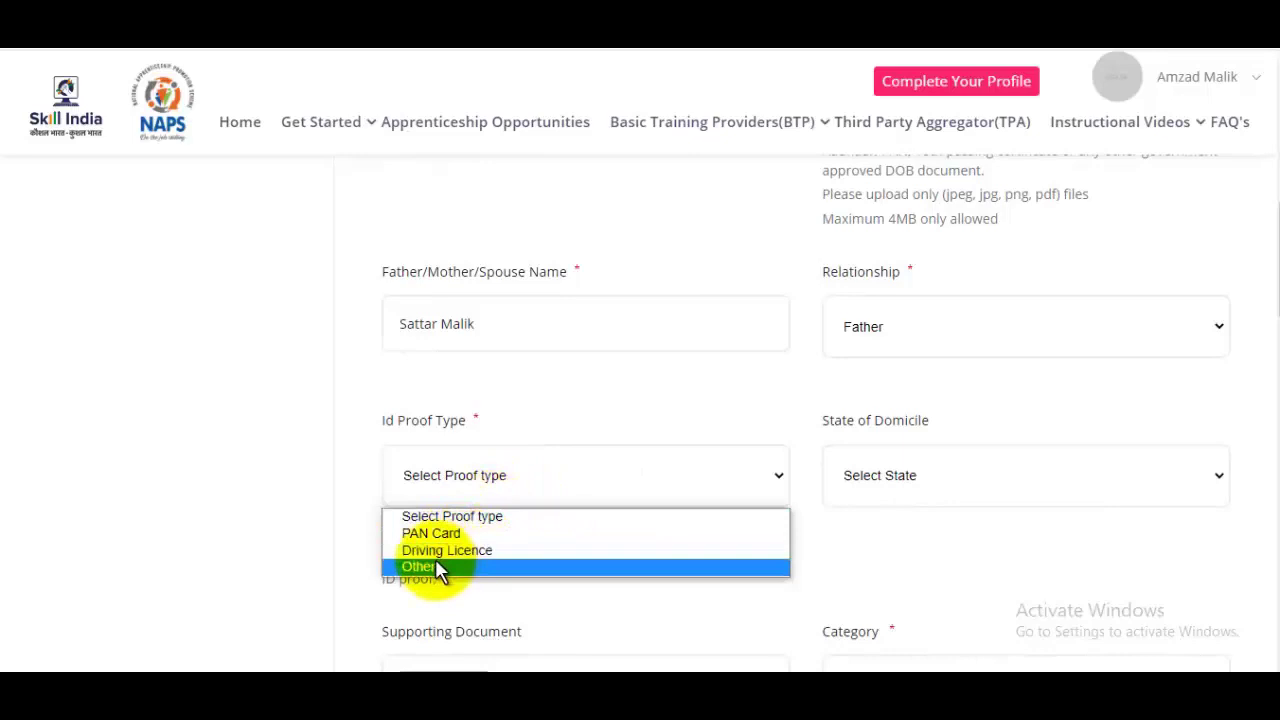
pyautogui.click(436, 566)
pyautogui.click(993, 474)
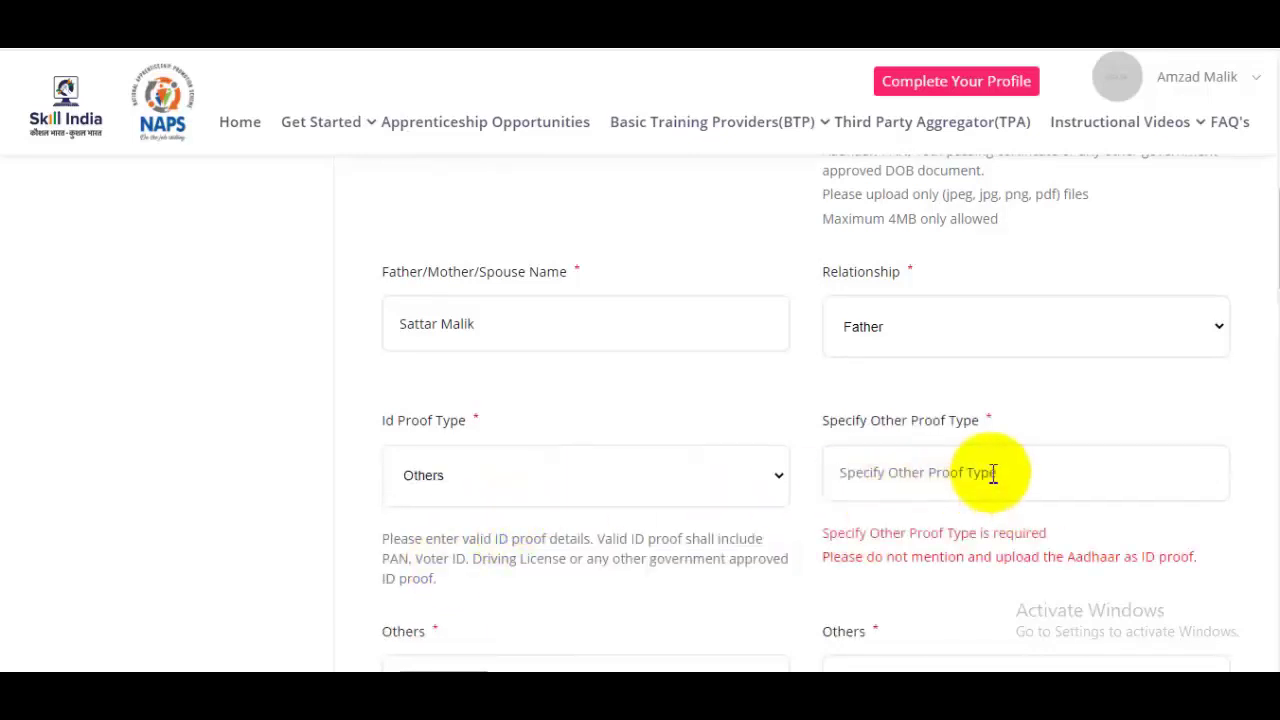
# Examine the Others proof upload, highlighting its accepted file formats and size limit, and check the ID proof number field
pyautogui.scroll(-1, 991, 420)
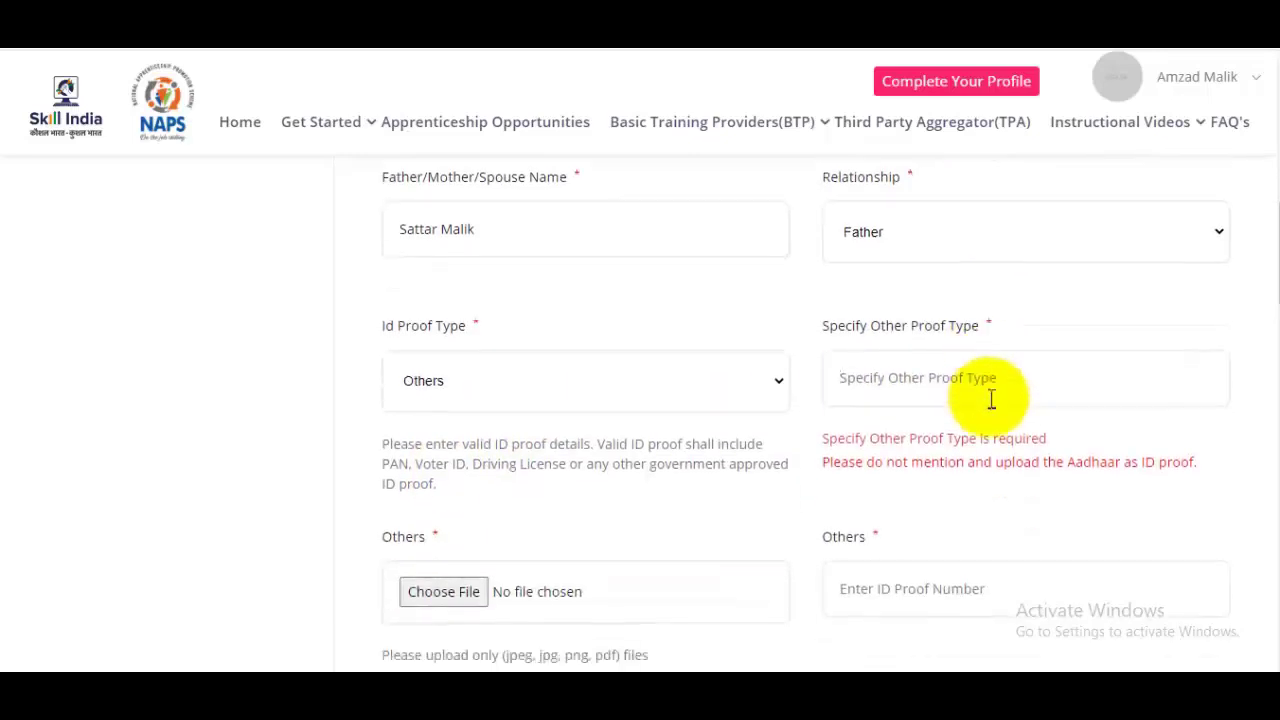
pyautogui.scroll(-1, 991, 398)
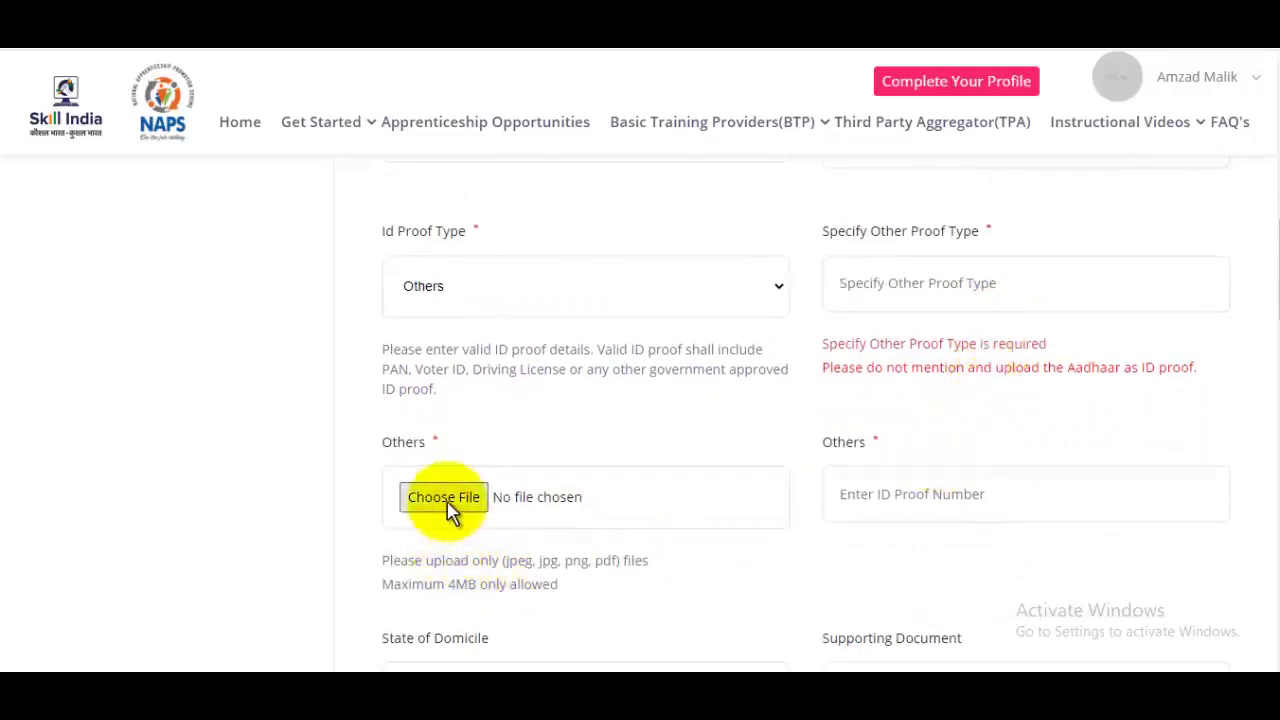
pyautogui.moveTo(514, 560); pyautogui.dragTo(648, 560)
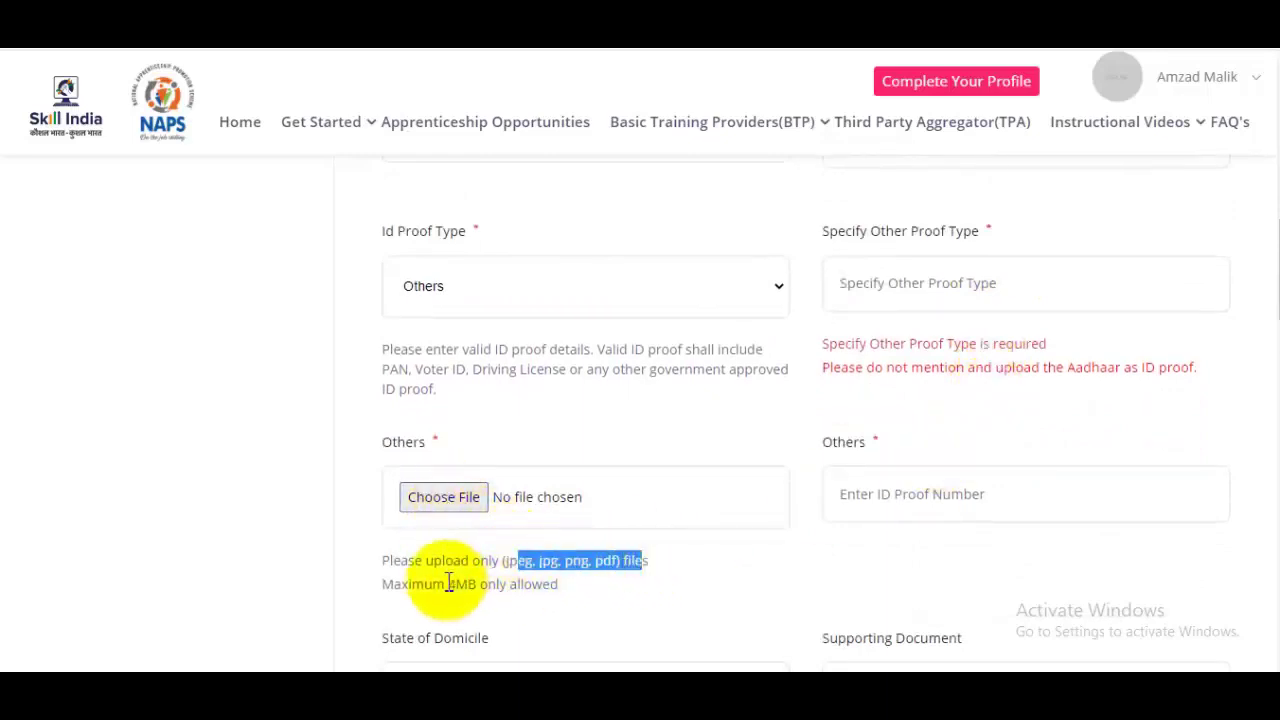
pyautogui.moveTo(447, 585); pyautogui.dragTo(516, 584)
pyautogui.click(957, 493)
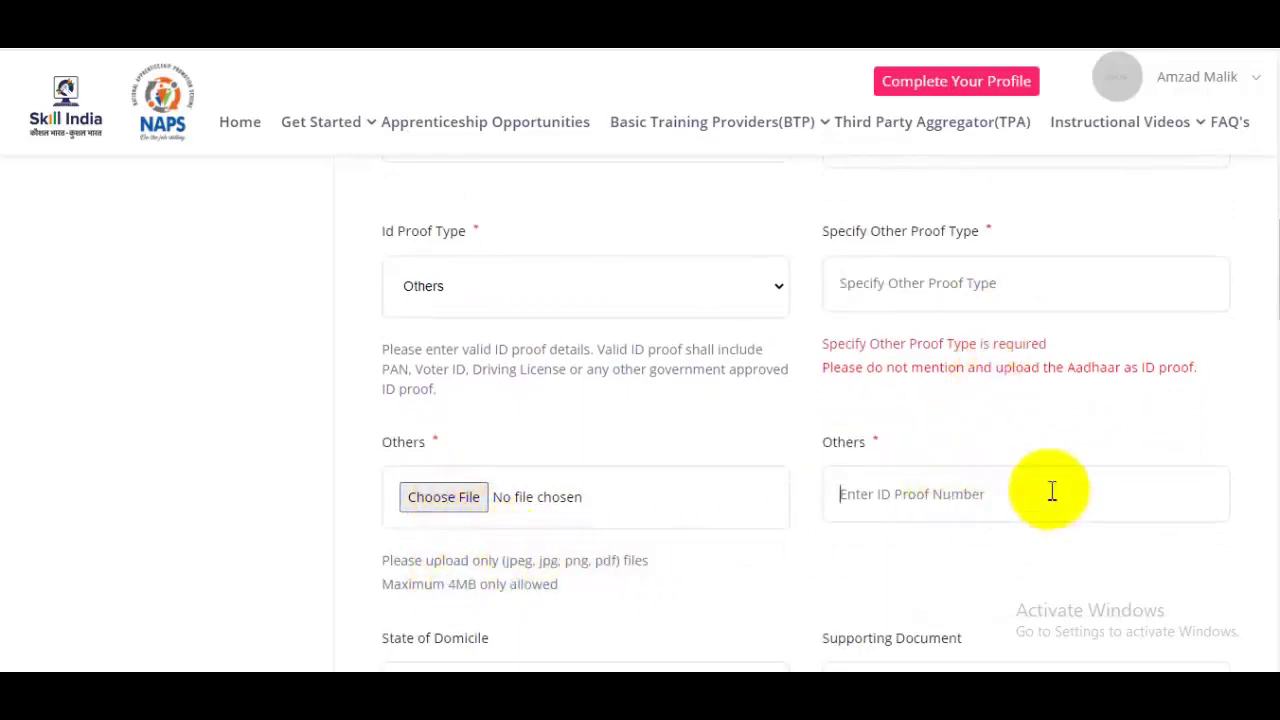
pyautogui.scroll(1, 1060, 466)
# Set the State of Domicile to Uttar Pradesh
pyautogui.scroll(-5, 1054, 457)
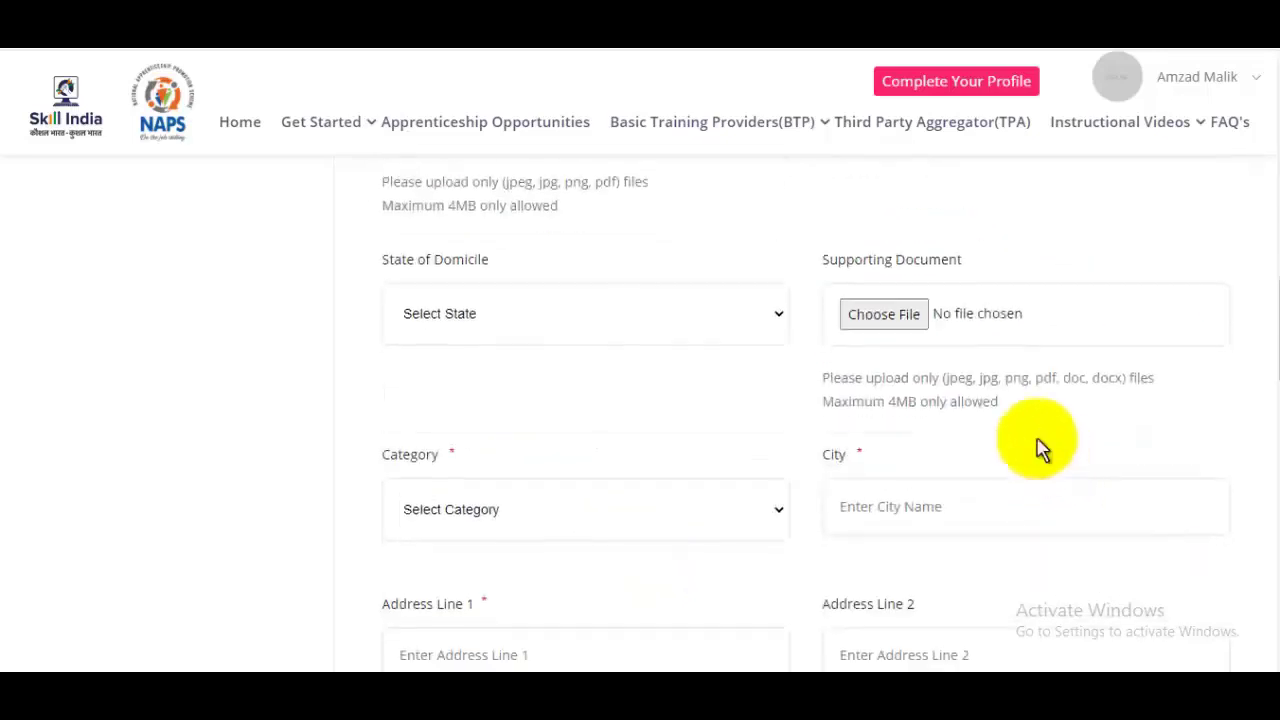
pyautogui.click(527, 317)
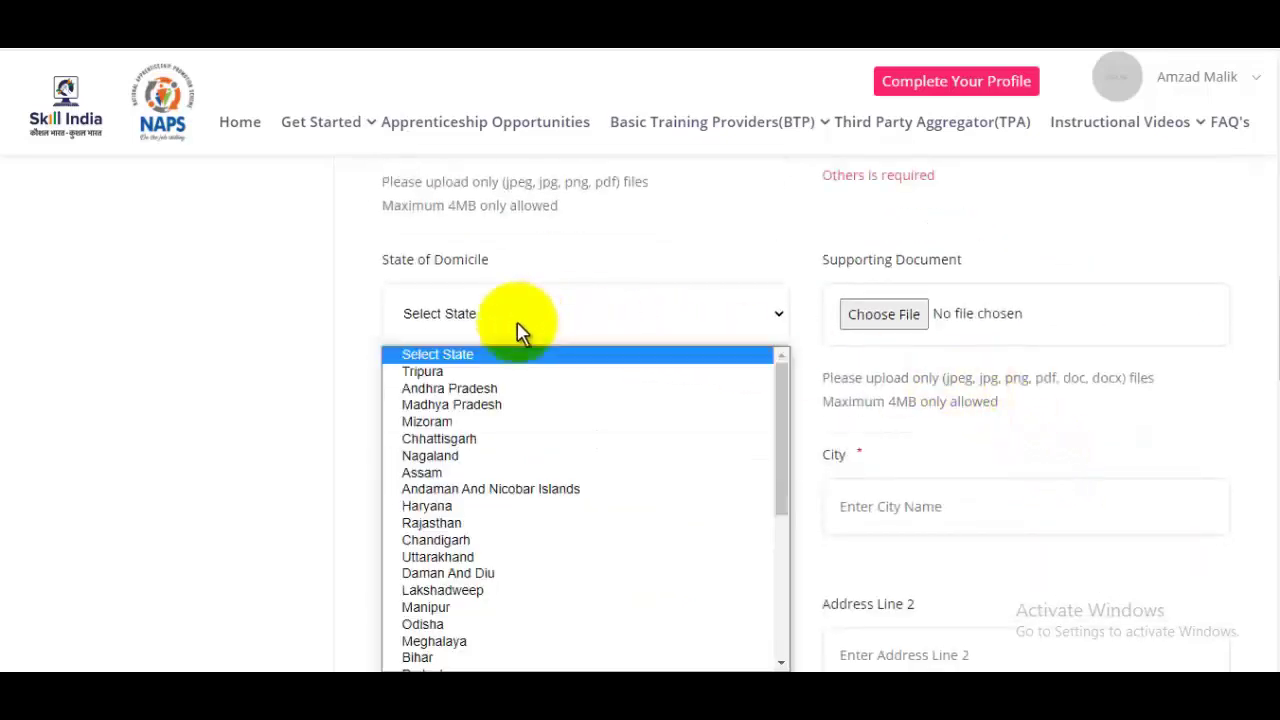
pyautogui.press('End')
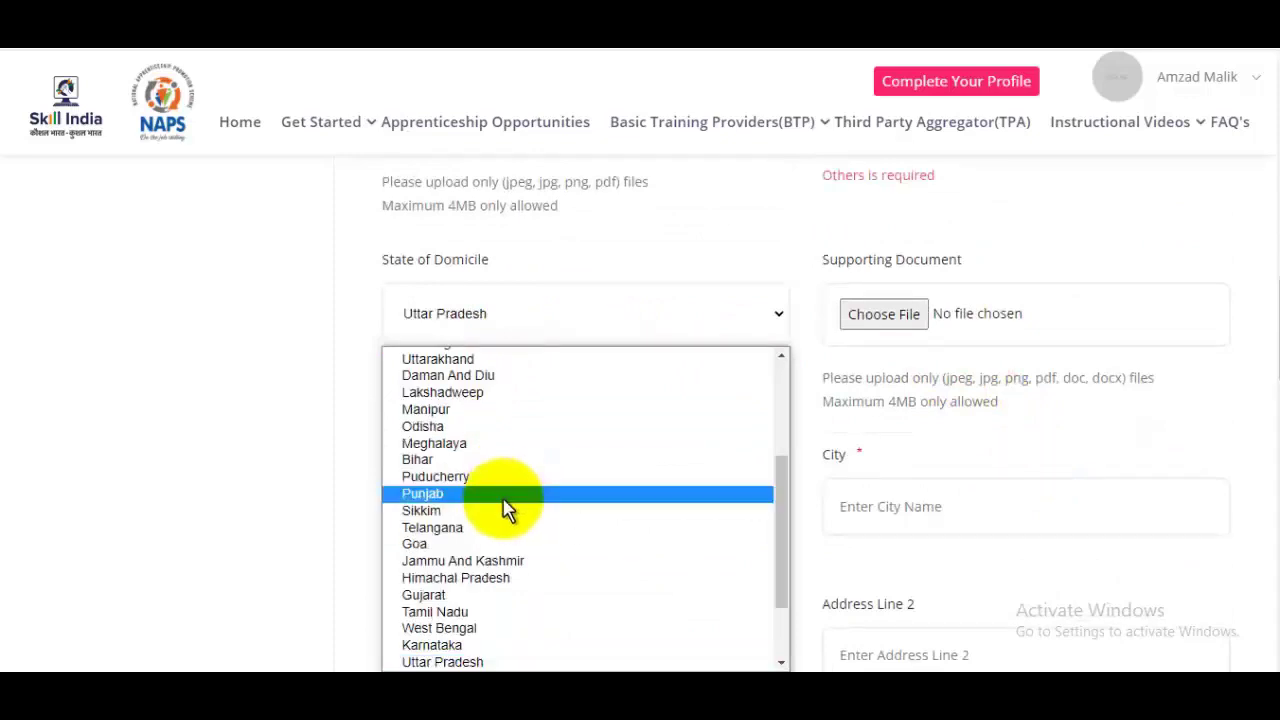
pyautogui.click(476, 663)
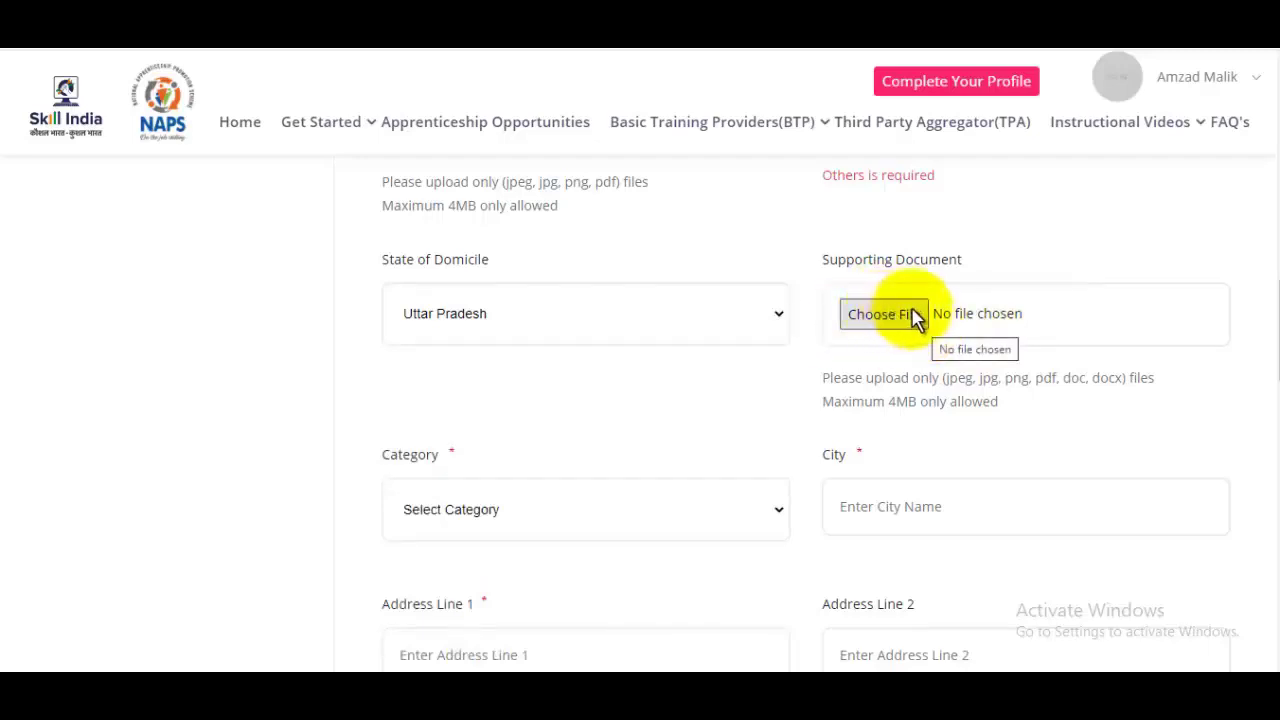
# Set the category to General, enter Saharanpur as the city, and go to Address Line 1
pyautogui.scroll(-2, 849, 349)
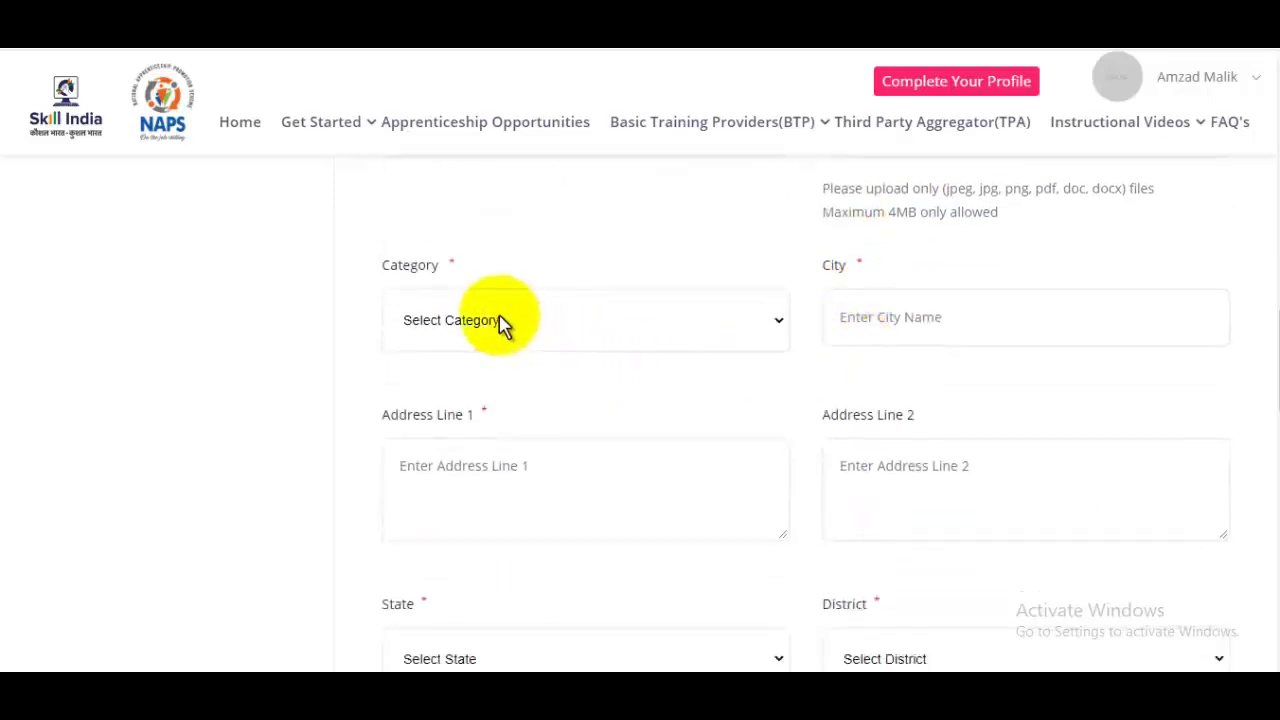
pyautogui.click(500, 322)
pyautogui.click(456, 379)
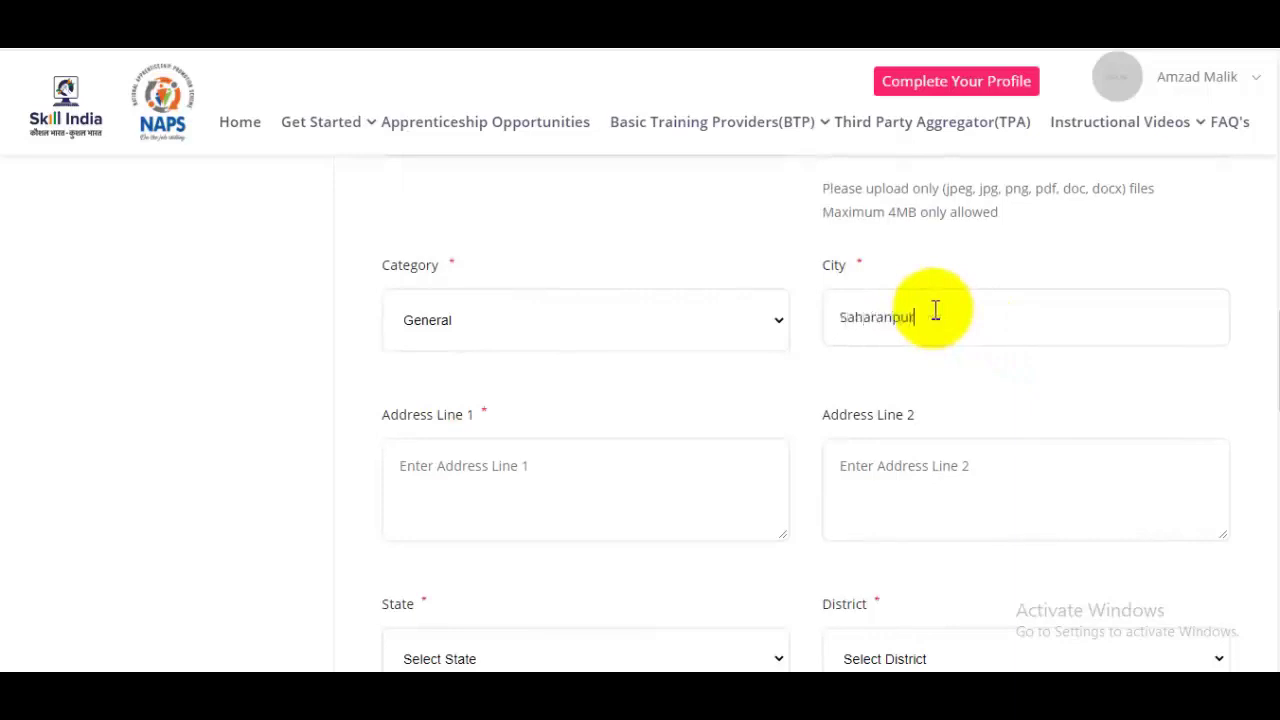
pyautogui.scroll(-1, 631, 389)
pyautogui.click(556, 405)
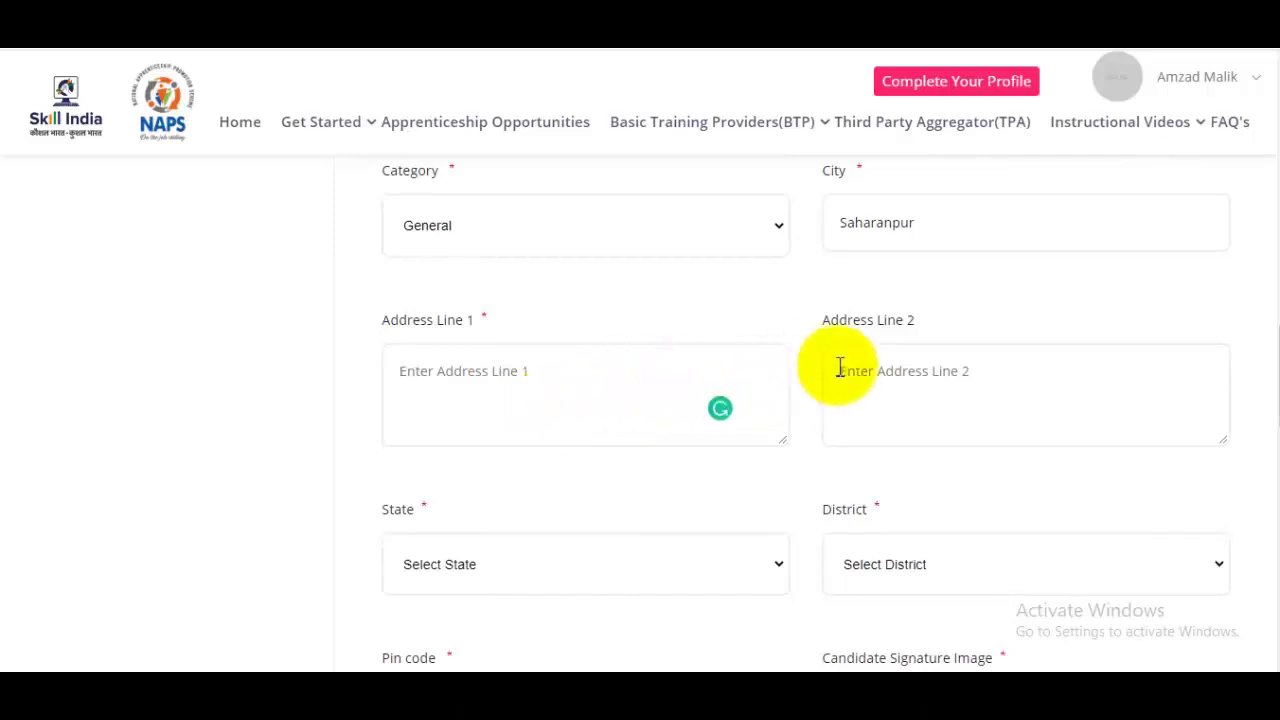
# Select Uttar Pradesh as the state in the address details
pyautogui.scroll(-3, 889, 358)
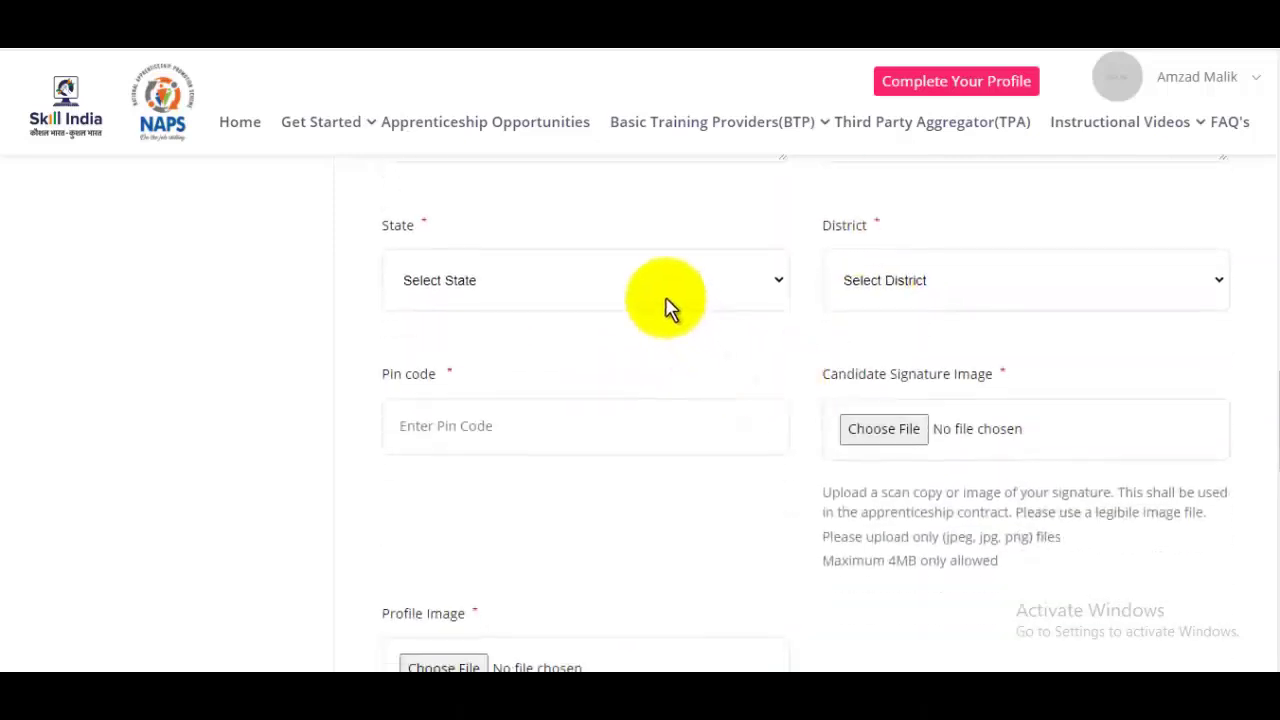
pyautogui.click(908, 298)
pyautogui.click(528, 305)
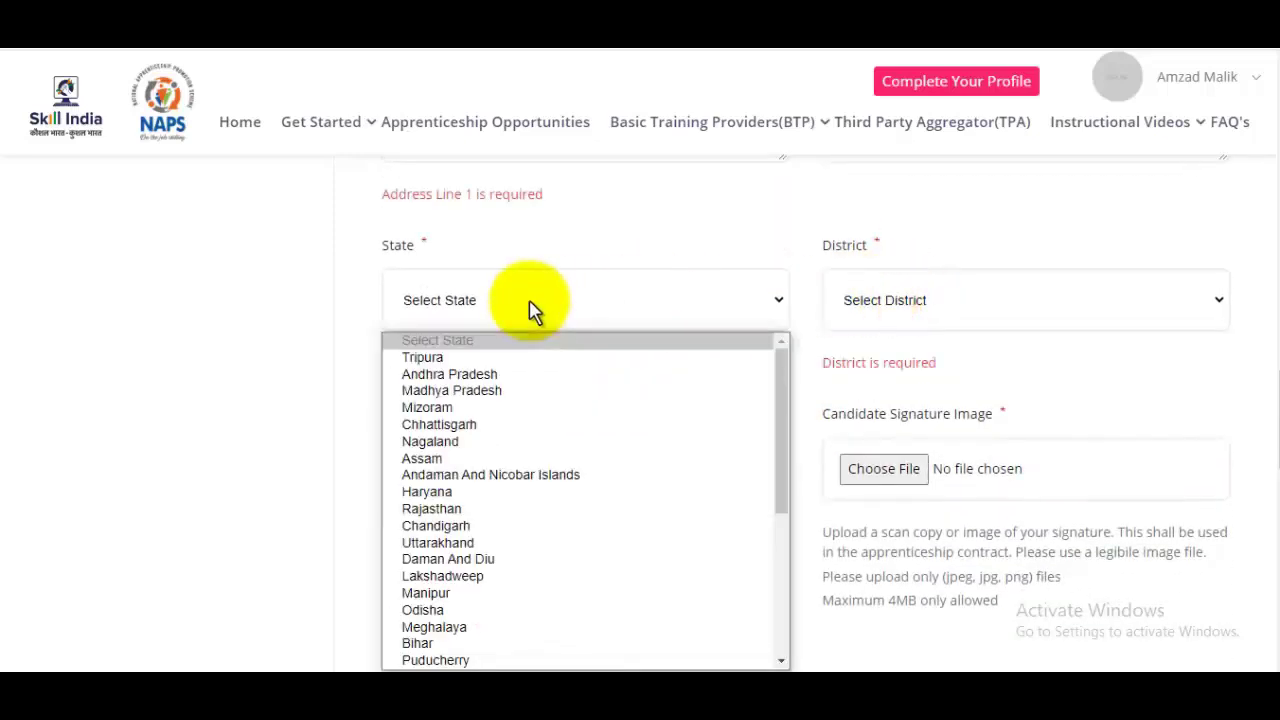
pyautogui.press('u')
pyautogui.press('u')
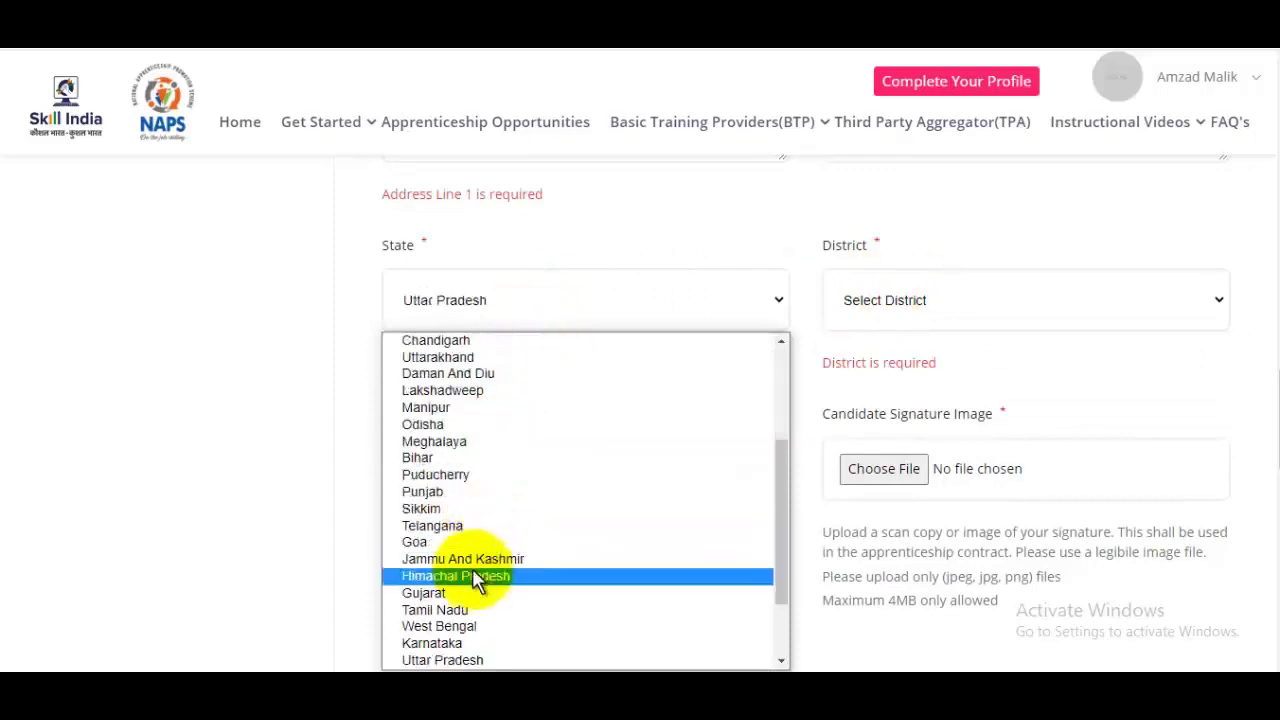
pyautogui.press('Return')
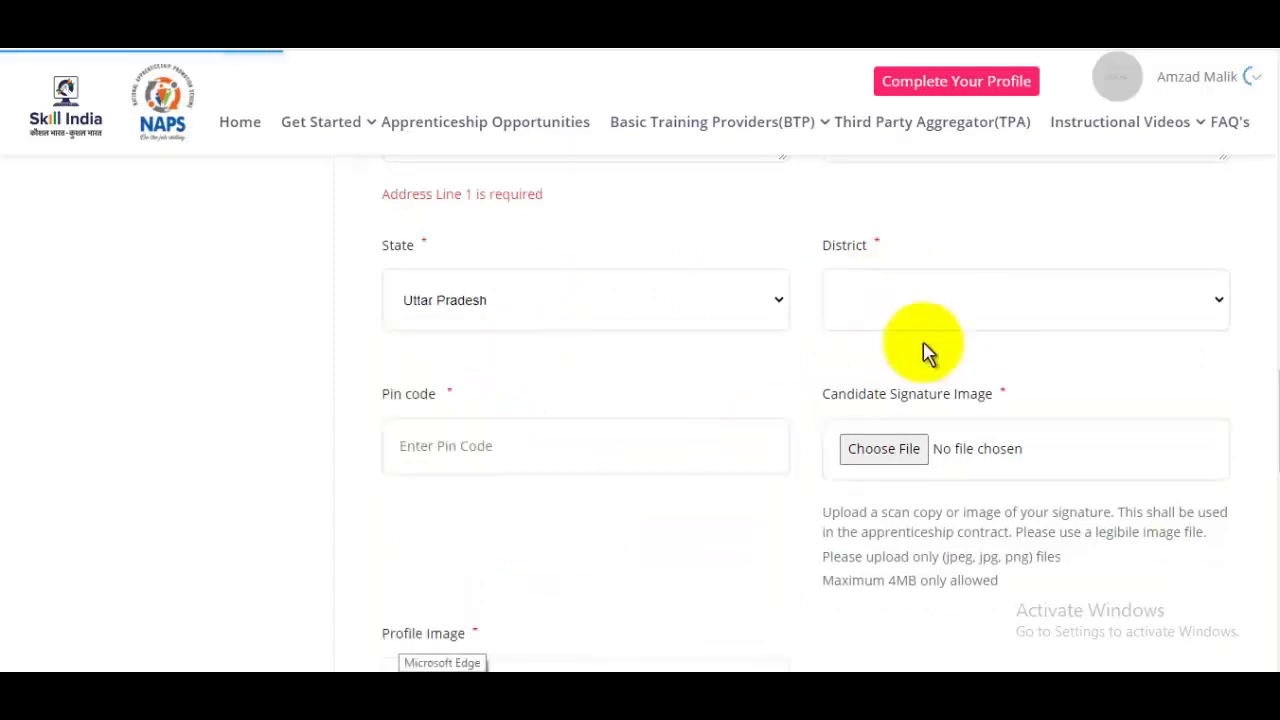
# Select Saharanpur as the district and enter the candidate's postal pin code
pyautogui.click(915, 298)
pyautogui.write('sah')
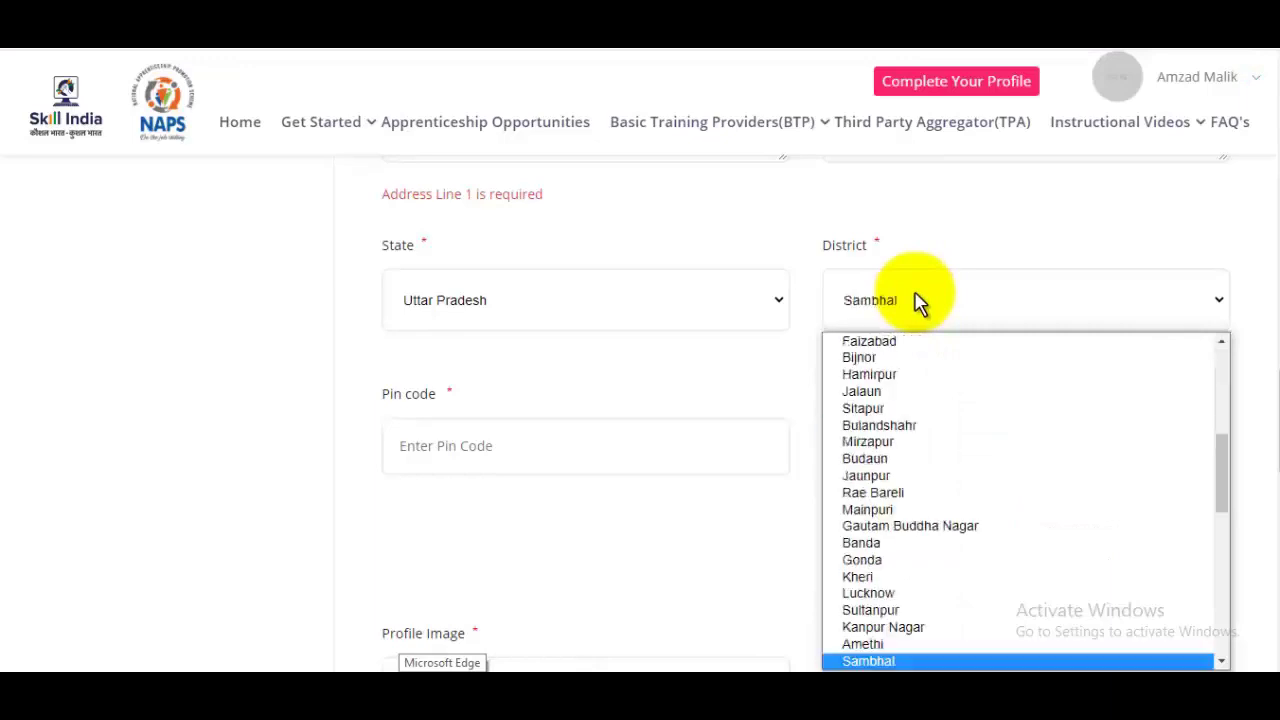
pyautogui.press('Return')
pyautogui.click(551, 449)
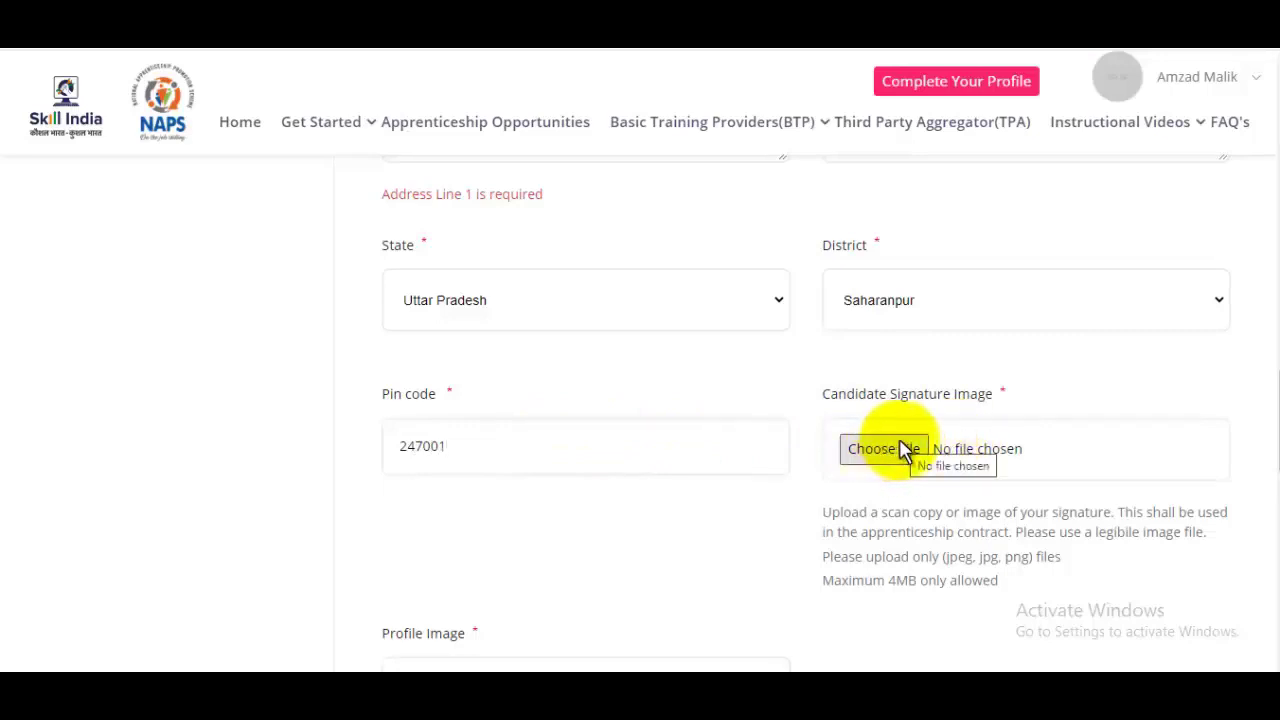
pyautogui.scroll(-1, 905, 450)
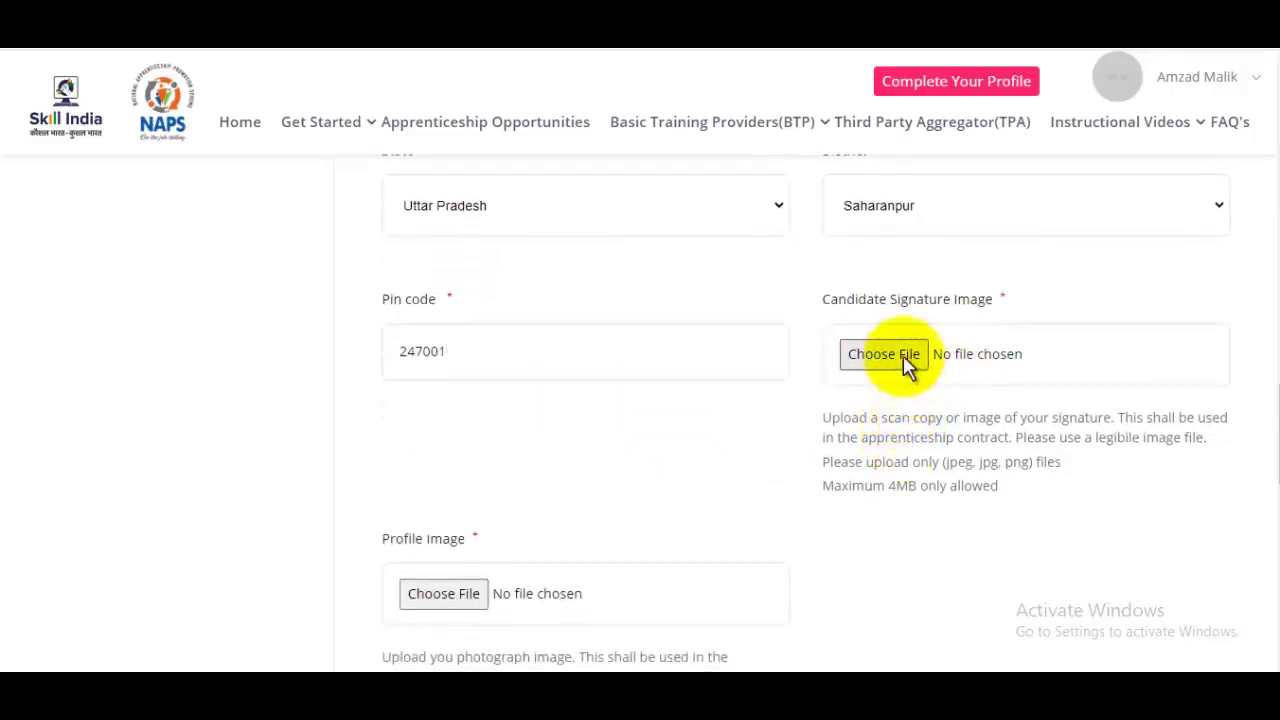
pyautogui.scroll(-2, 903, 360)
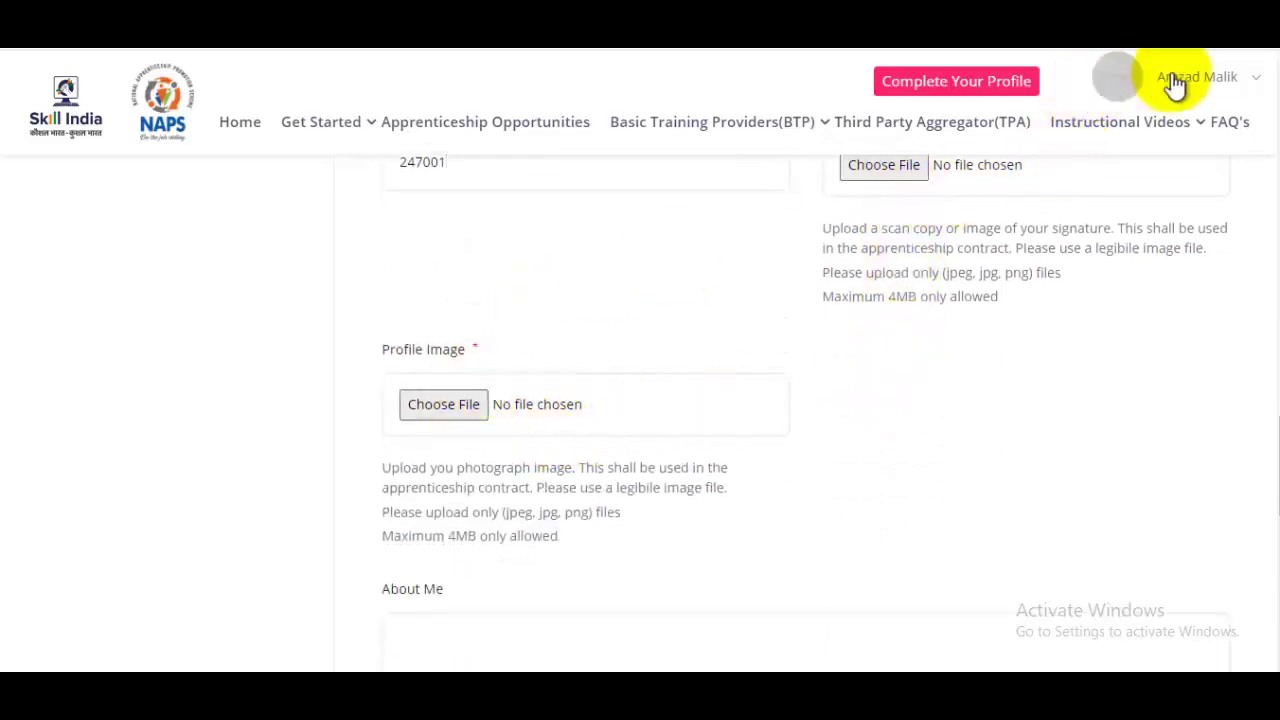
pyautogui.click(500, 400)
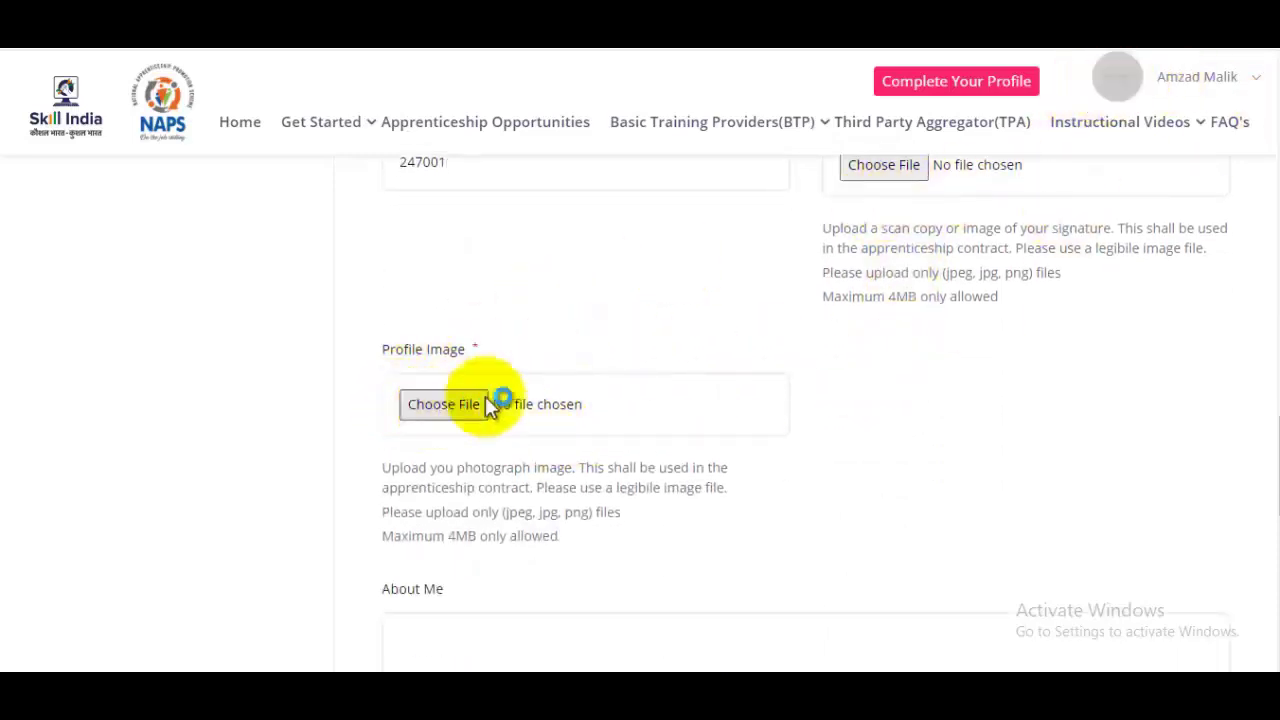
pyautogui.click(640, 395)
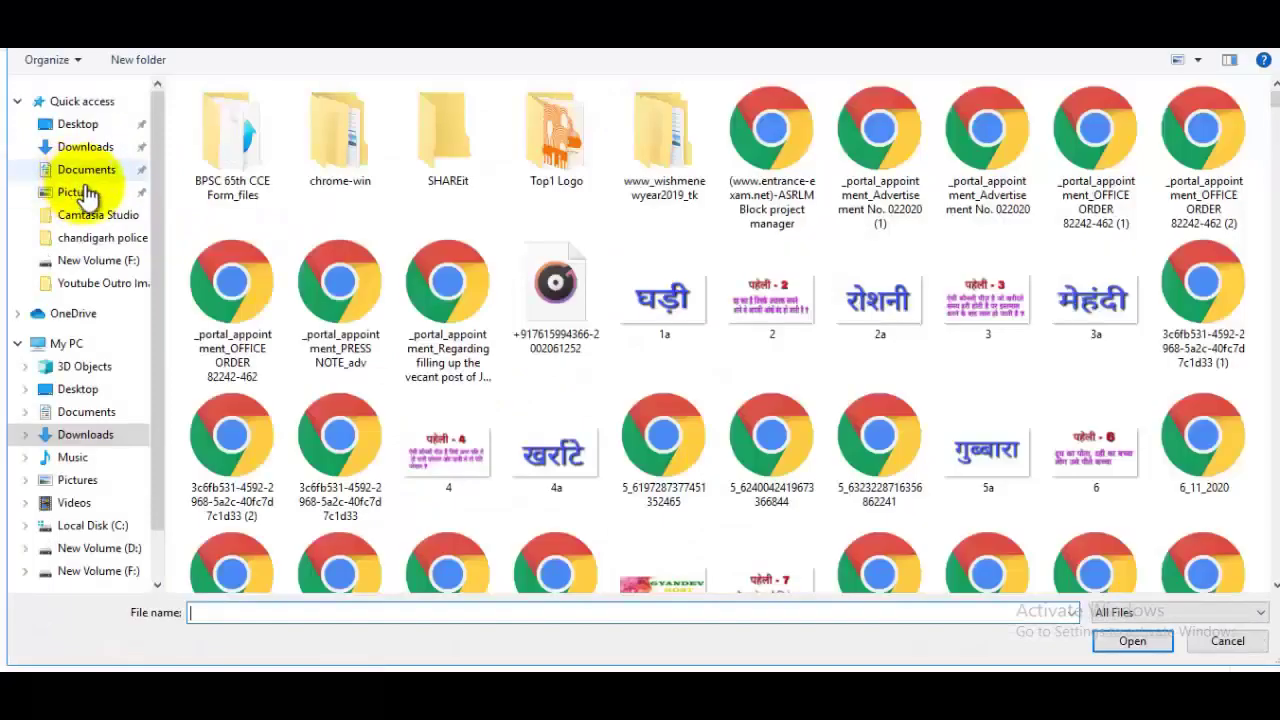
pyautogui.click(82, 195)
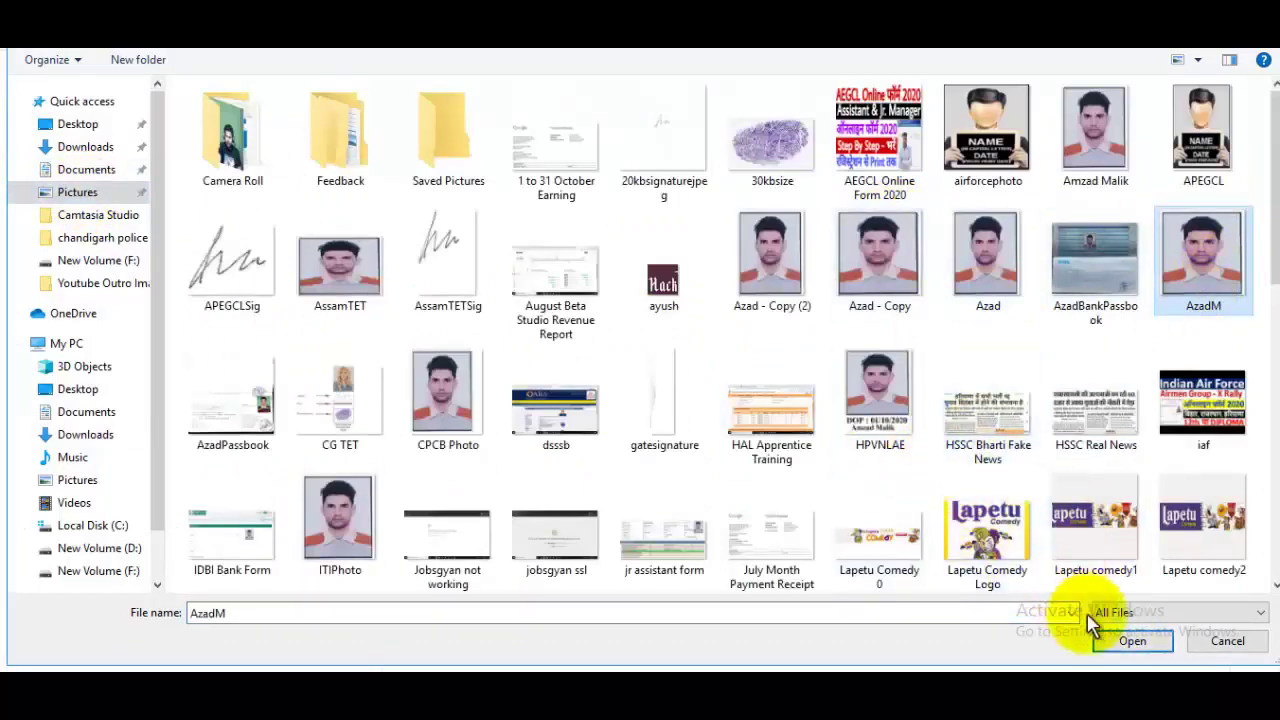
pyautogui.click(1133, 641)
pyautogui.scroll(1, 630, 445)
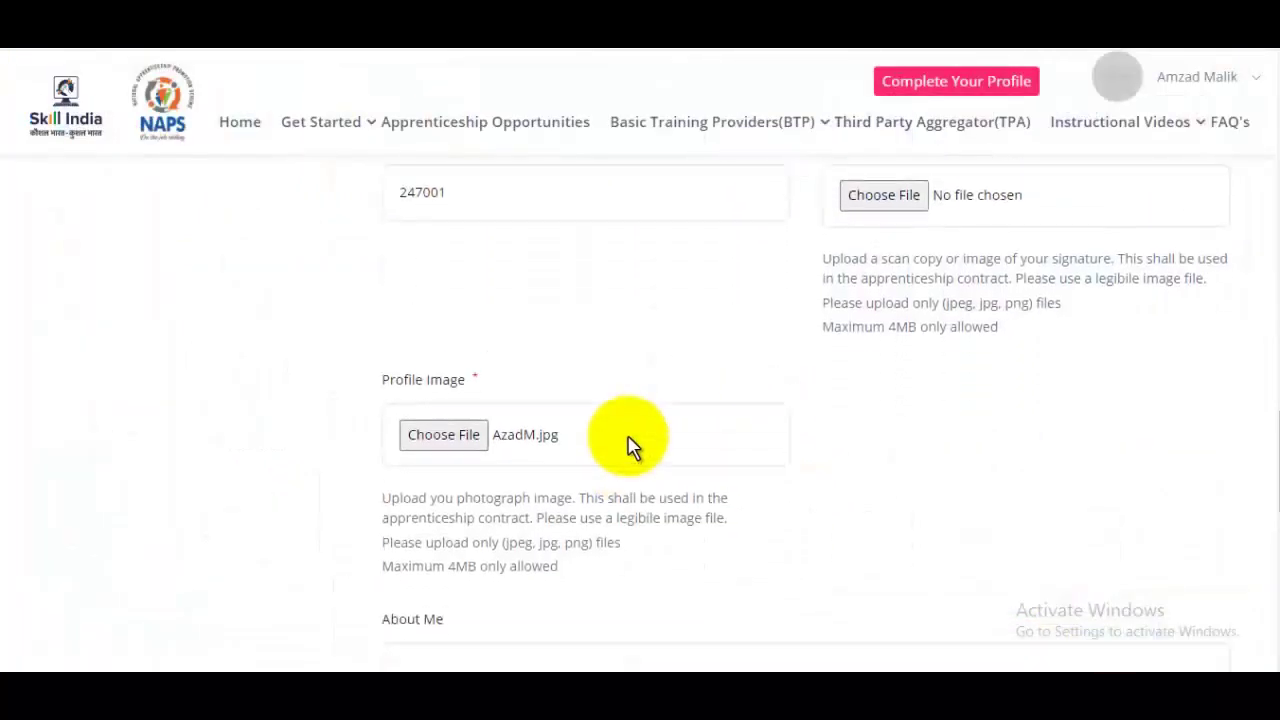
# Check the About Me description box and the Update option at the end of the form
pyautogui.scroll(-3, 630, 445)
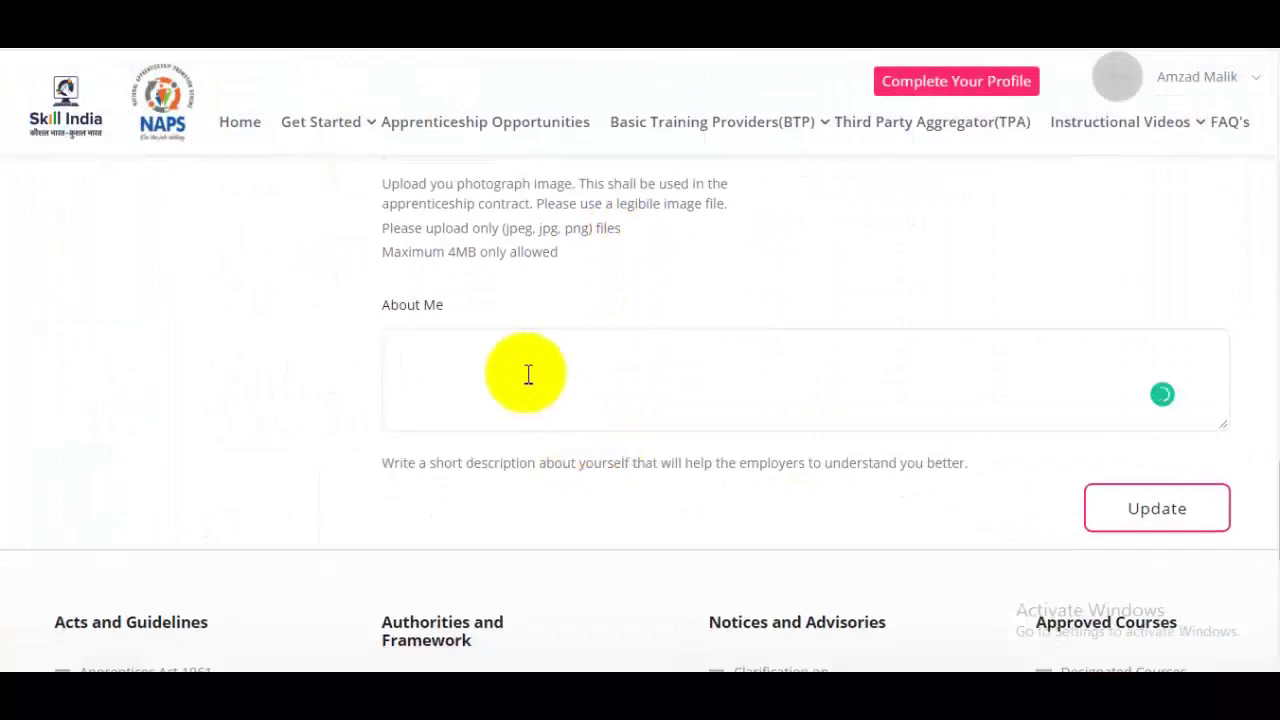
pyautogui.click(586, 374)
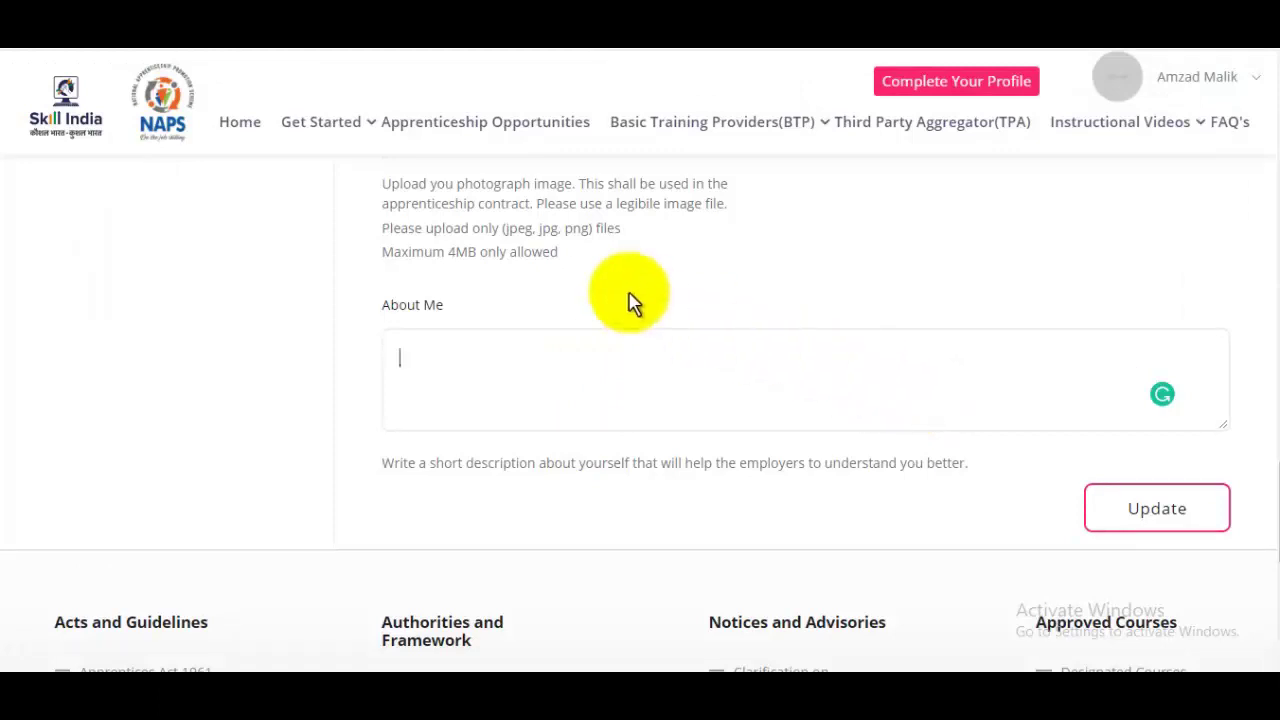
pyautogui.moveTo(1274, 488); pyautogui.dragTo(1257, 529)
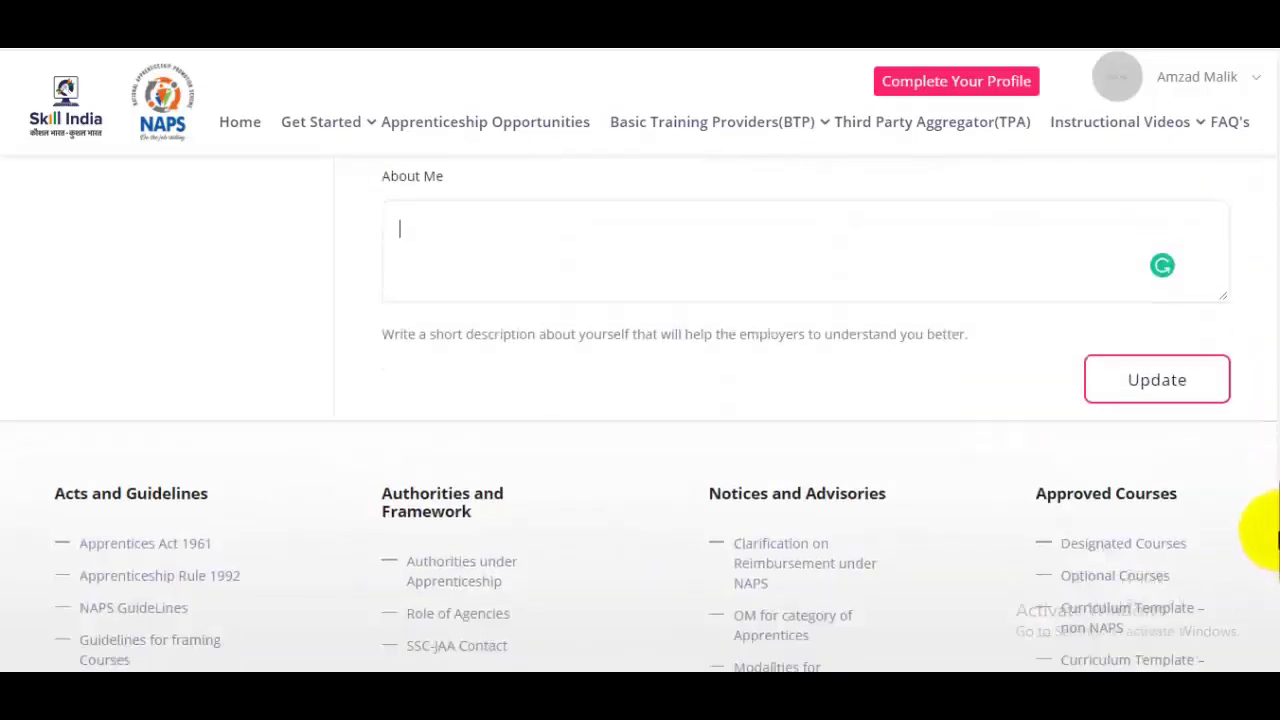
# Save the basic details with the About Me text "i am hardworking Boys" and review the candidate's profile page
pyautogui.click(1166, 393)
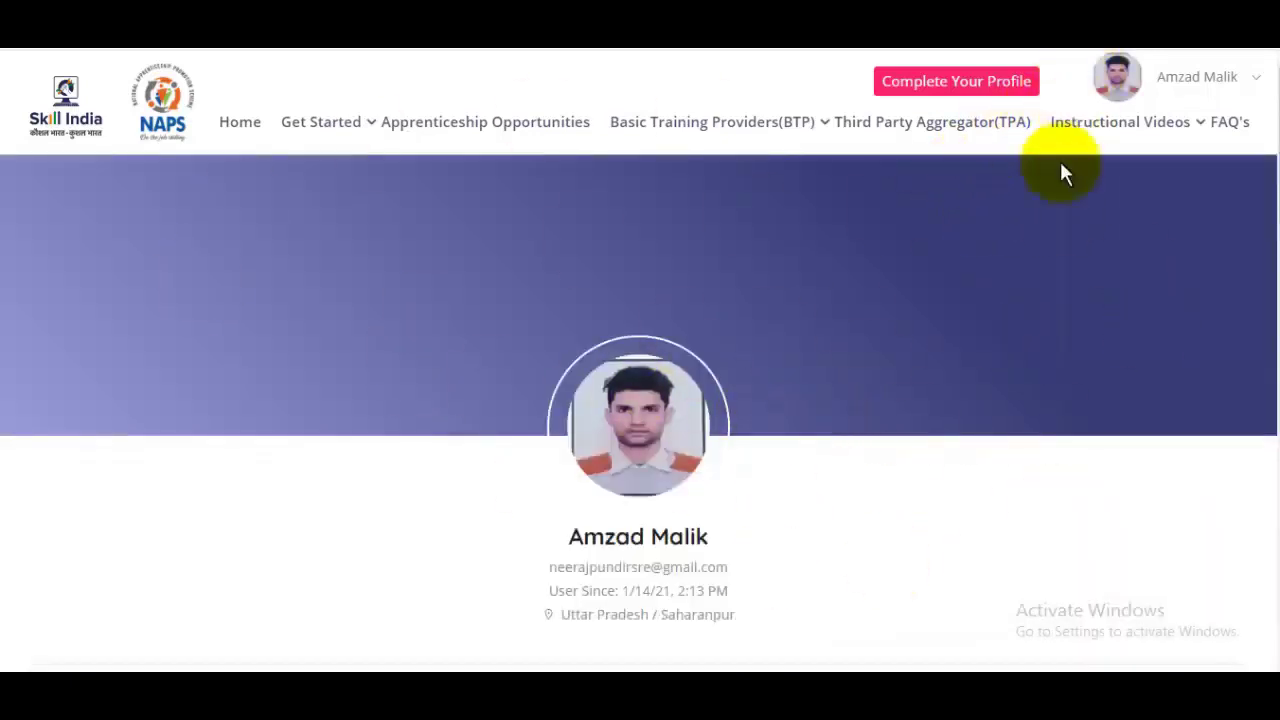
pyautogui.scroll(-6, 976, 357)
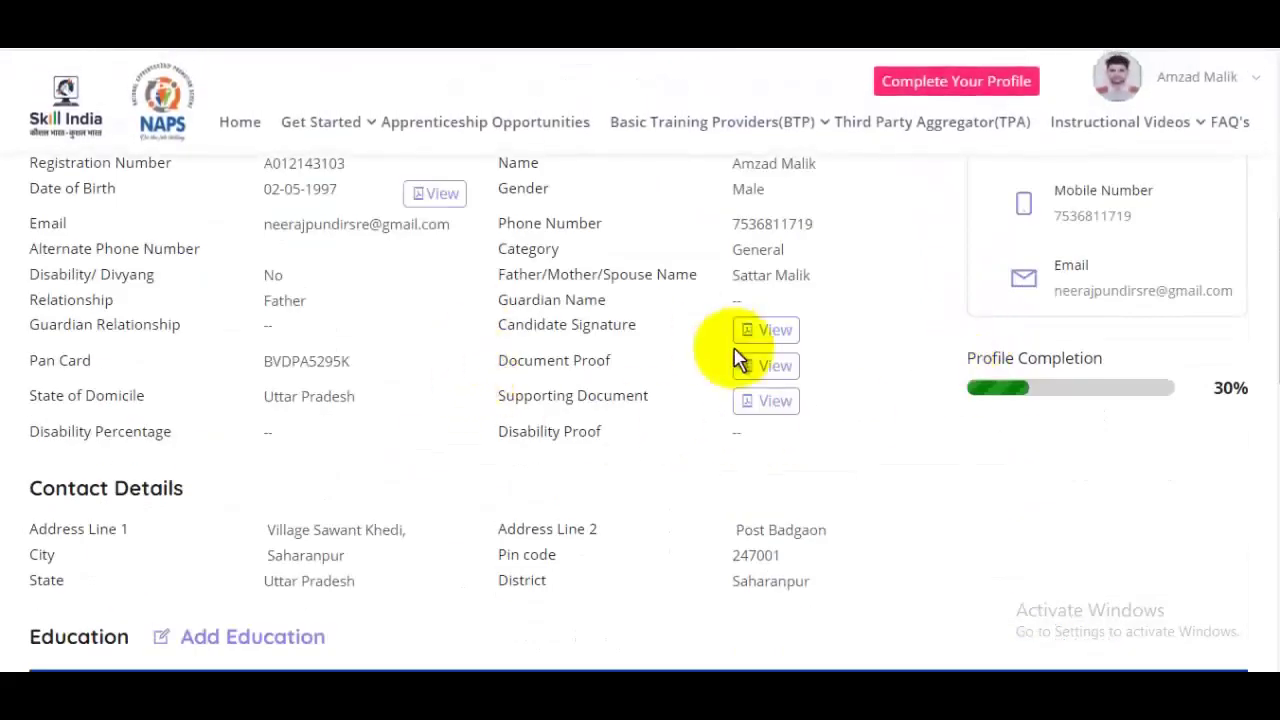
pyautogui.scroll(3, 630, 378)
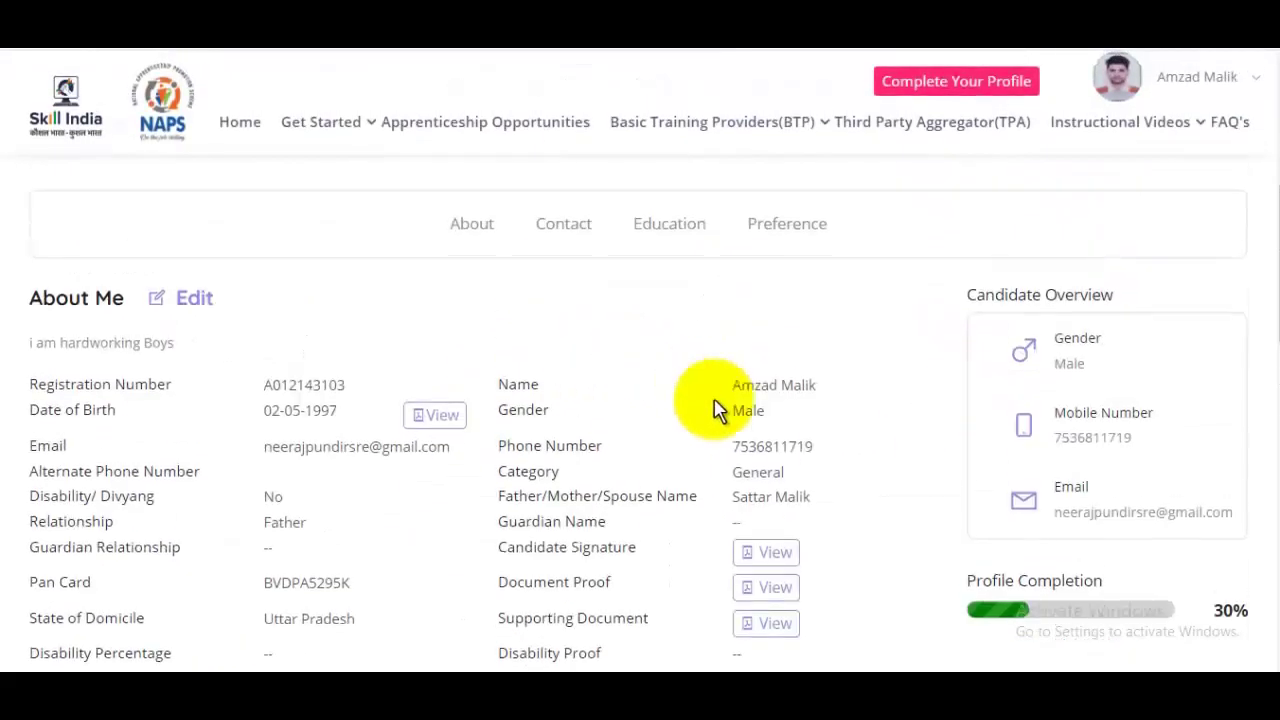
pyautogui.scroll(-4, 715, 410)
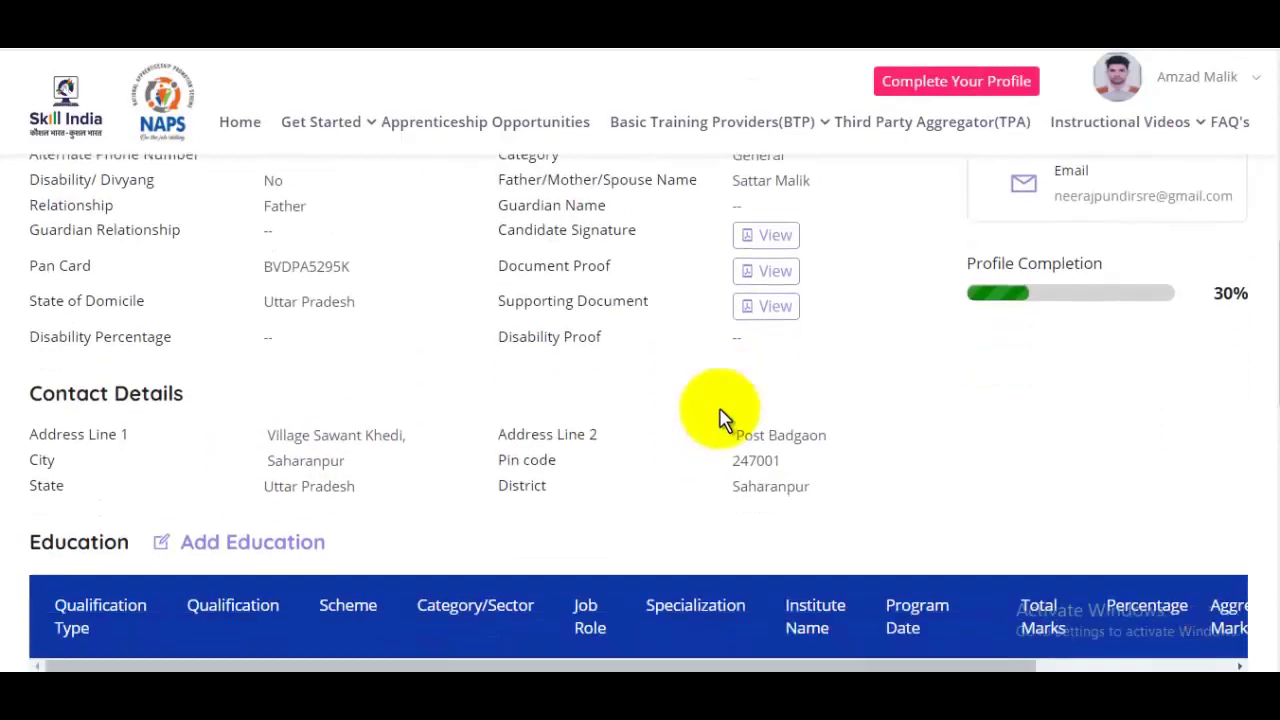
pyautogui.scroll(5, 720, 420)
pyautogui.scroll(-12, 720, 420)
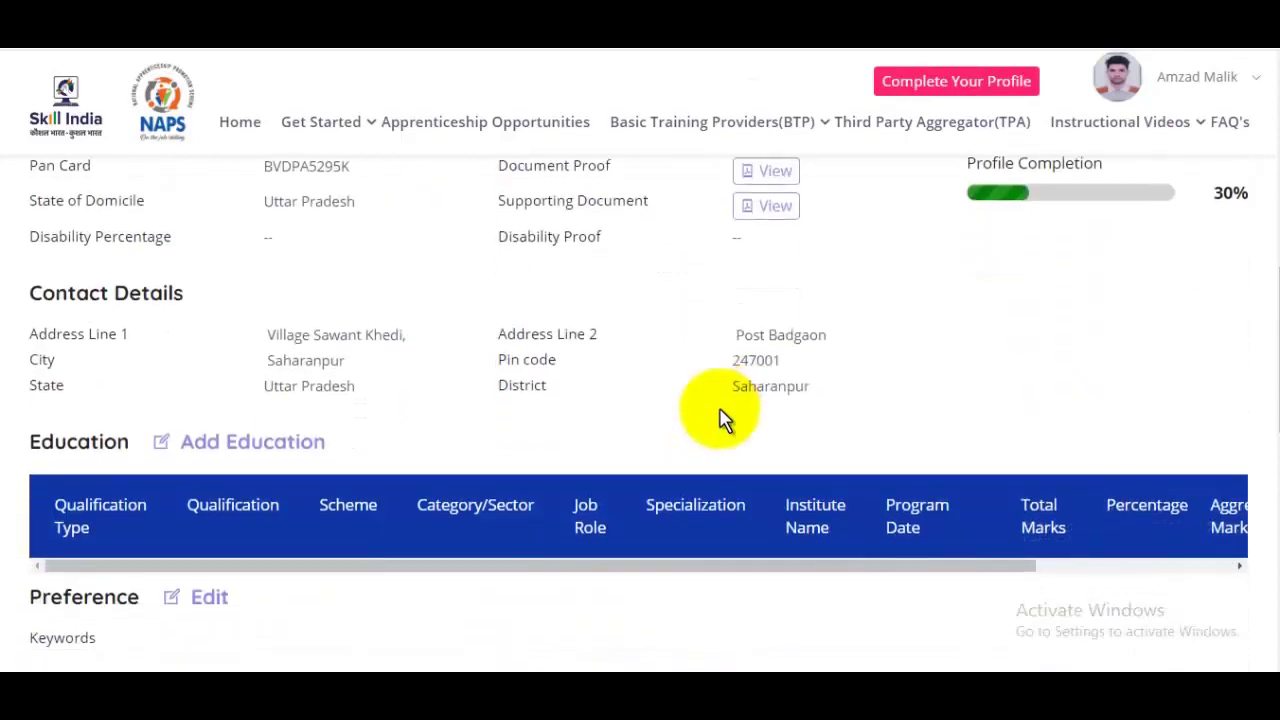
pyautogui.scroll(5, 648, 415)
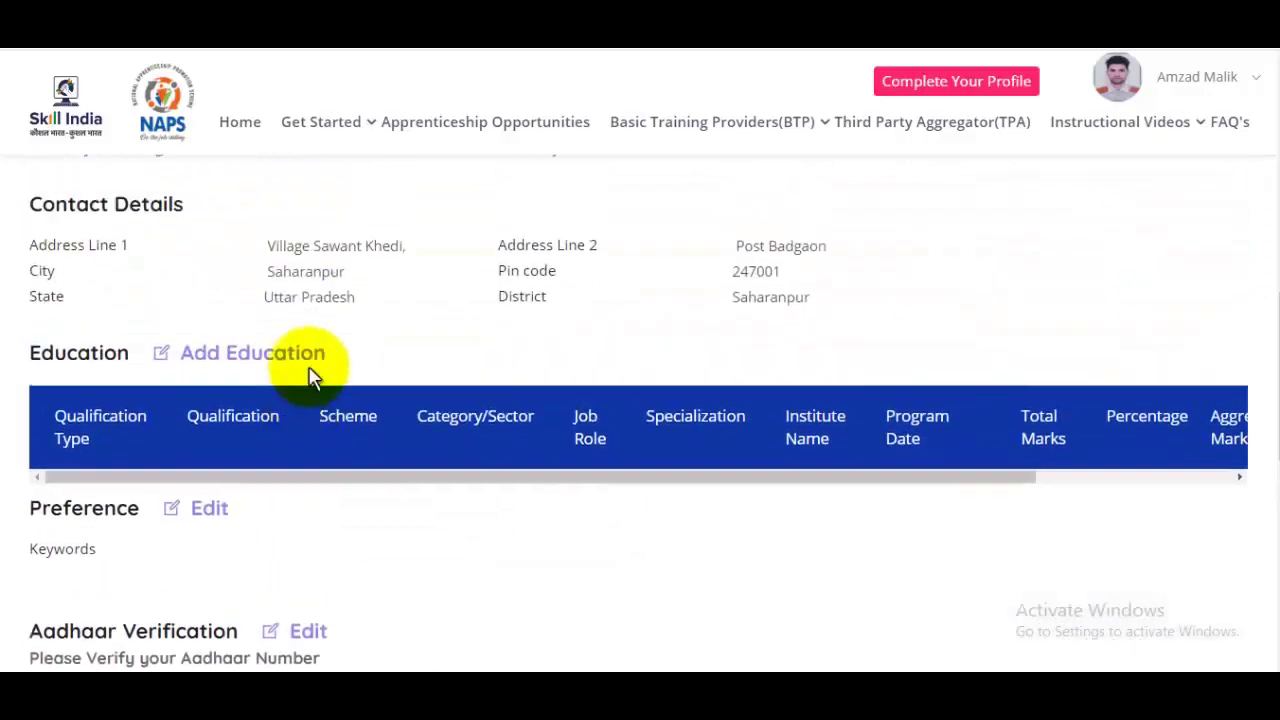
# Add an education entry with Educational Qualification as the qualification type and 10th as the qualification
pyautogui.click(250, 369)
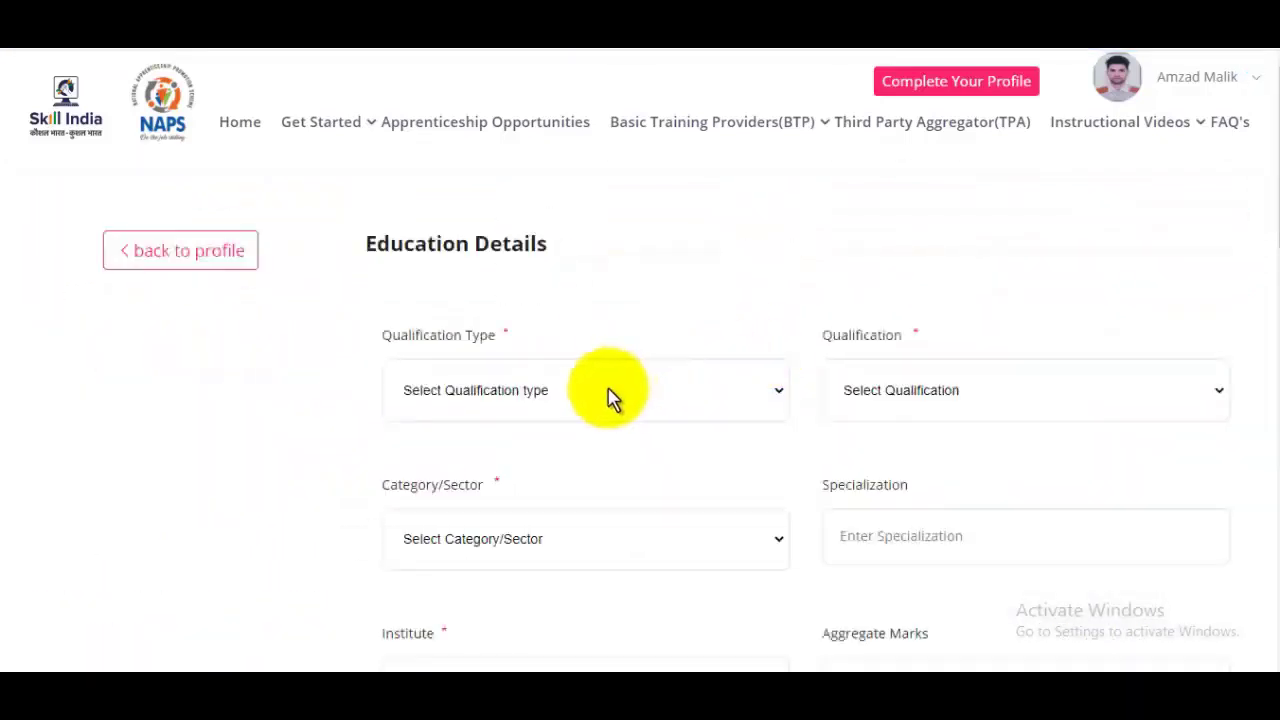
pyautogui.click(515, 395)
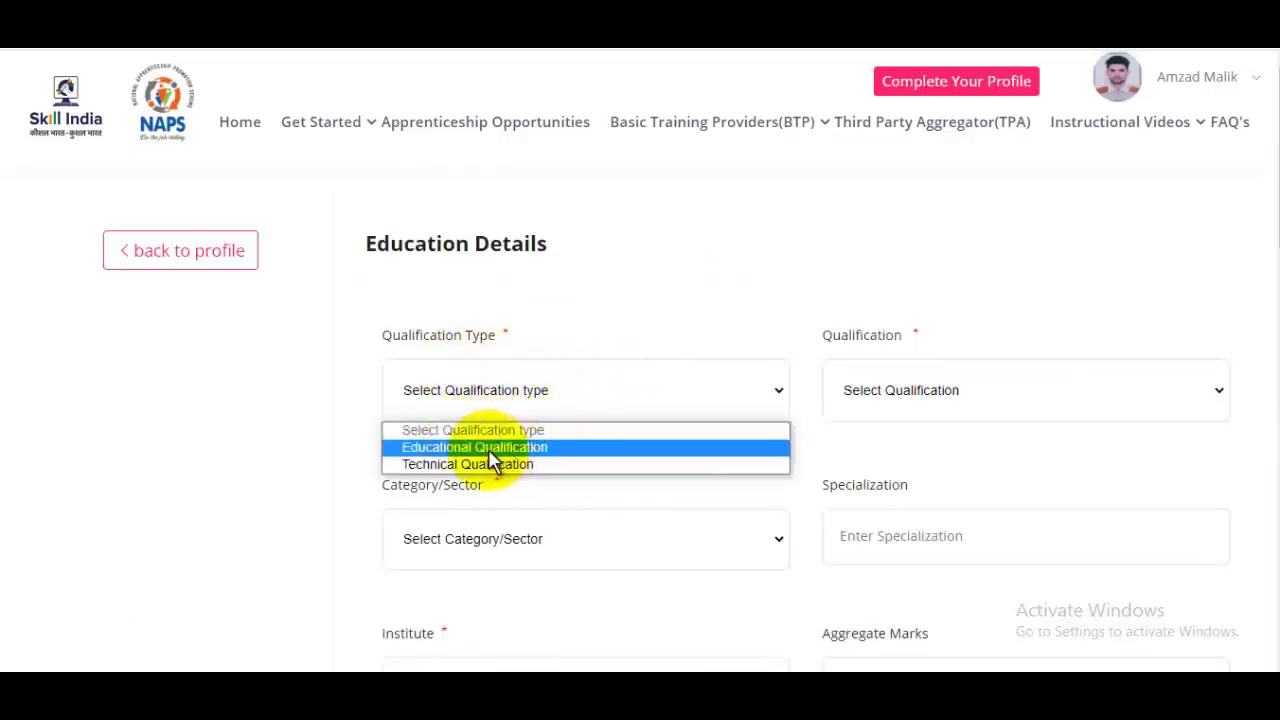
pyautogui.click(482, 452)
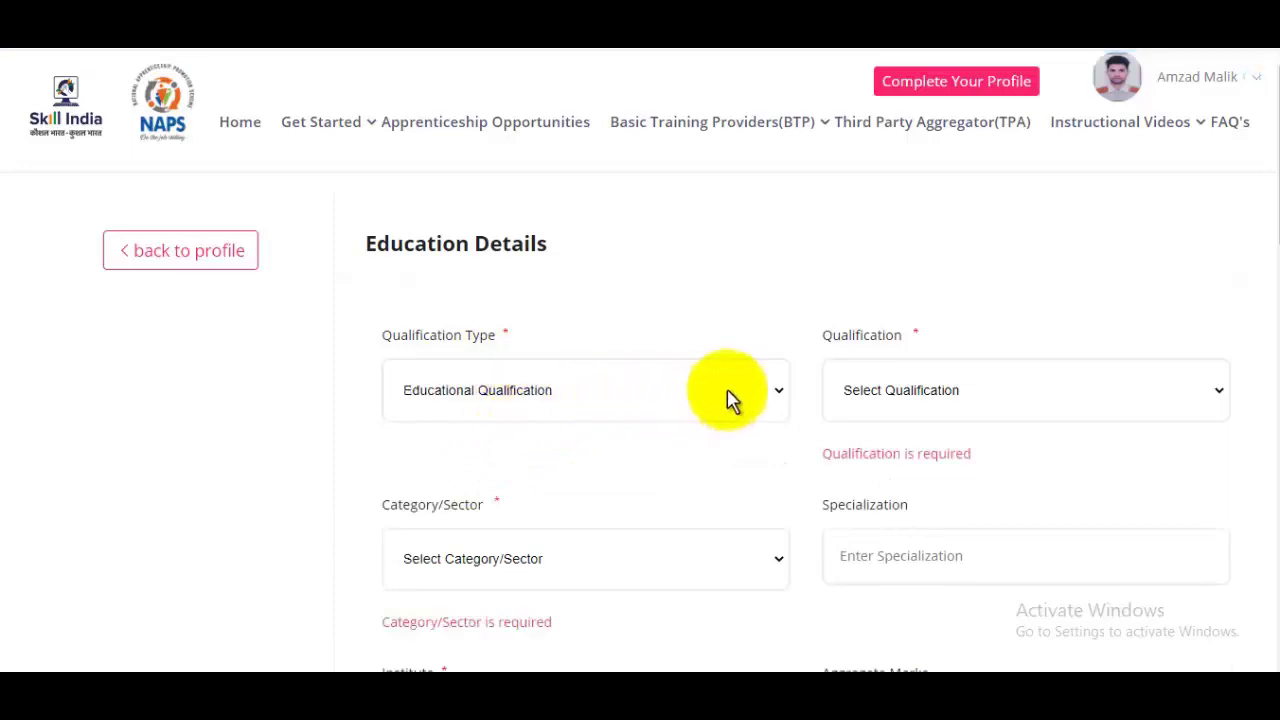
pyautogui.click(908, 391)
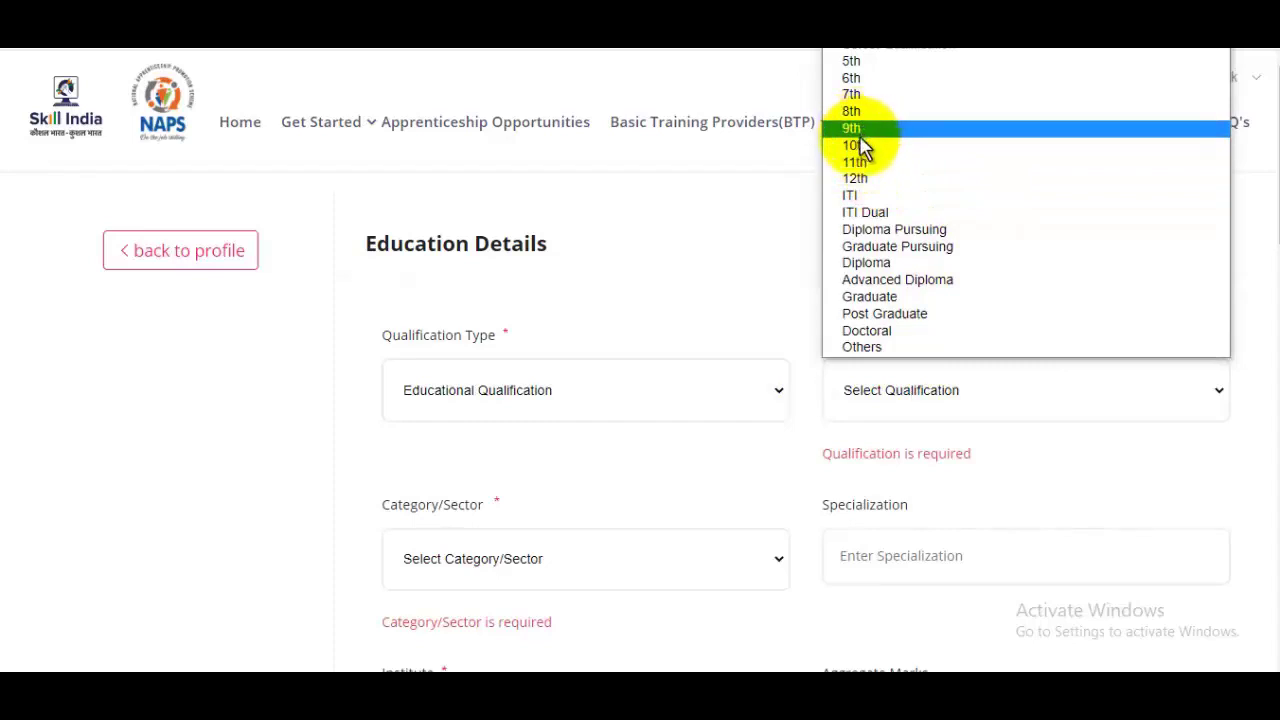
pyautogui.click(888, 146)
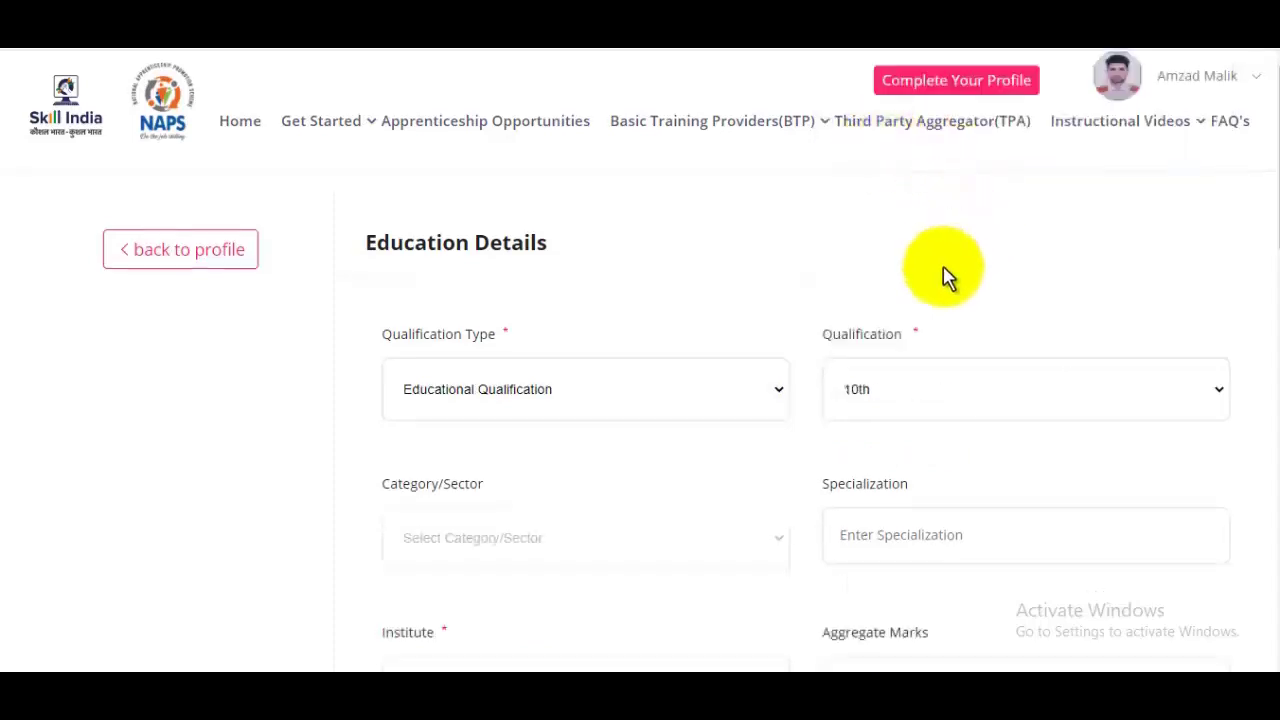
# Enter RCP Inter Collage as the institute, with aggregate marks 580, total marks 600 and percentage 95
pyautogui.scroll(-2, 670, 373)
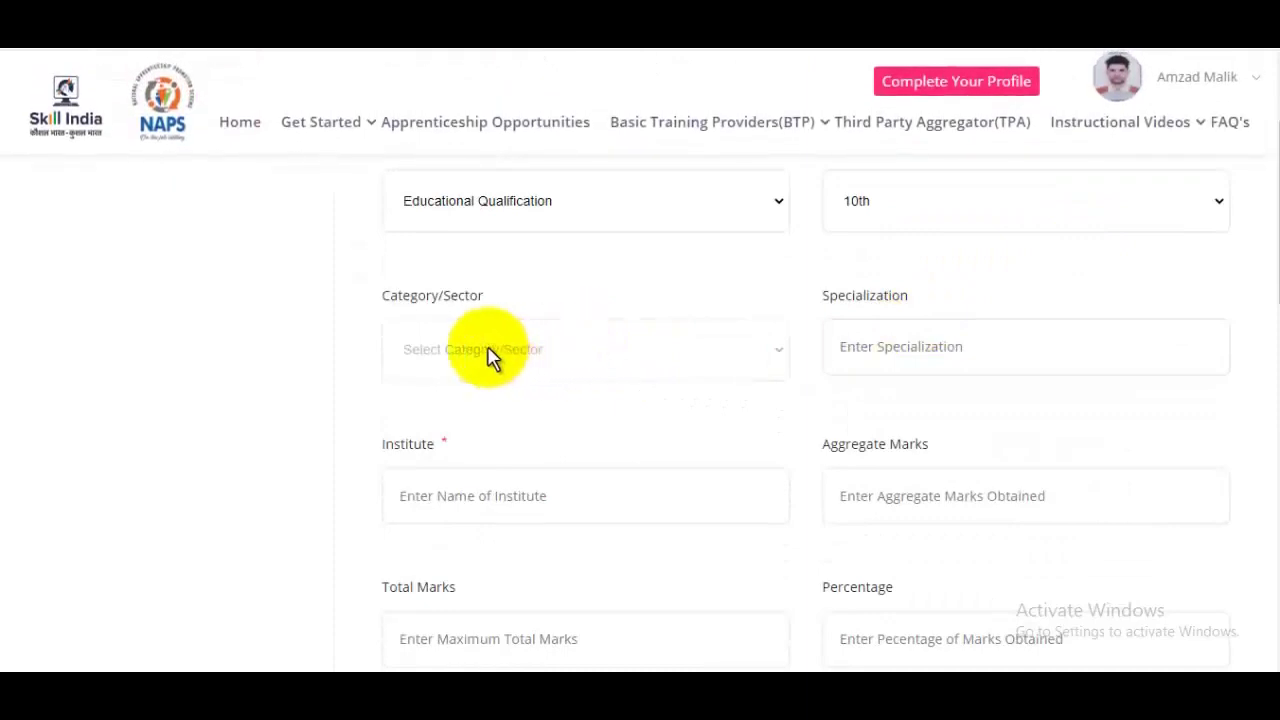
pyautogui.click(940, 340)
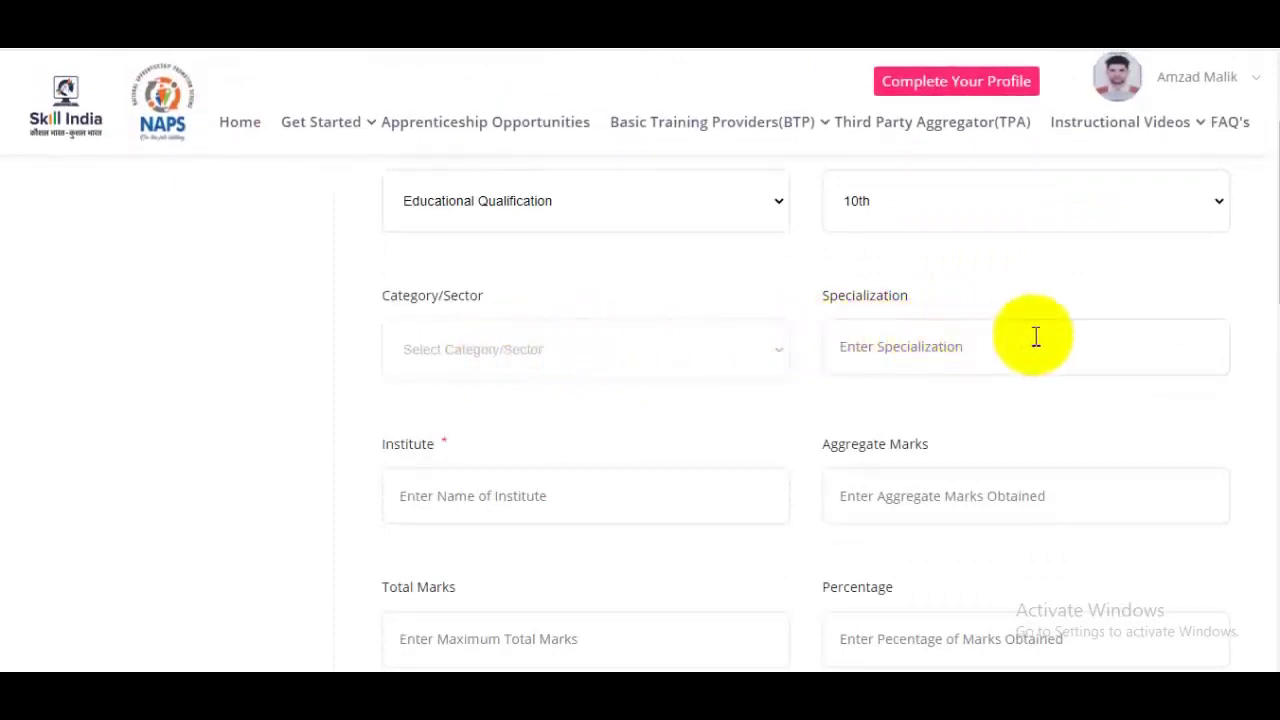
pyautogui.scroll(-2, 900, 315)
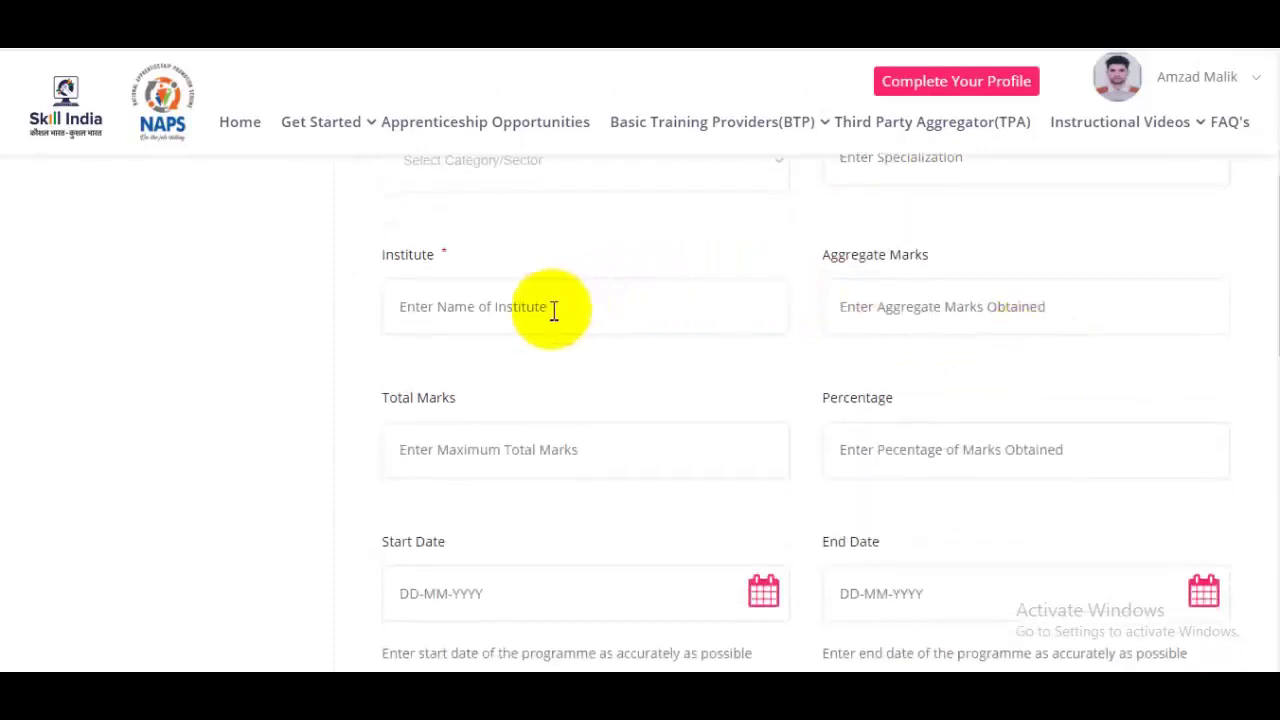
pyautogui.click(508, 317)
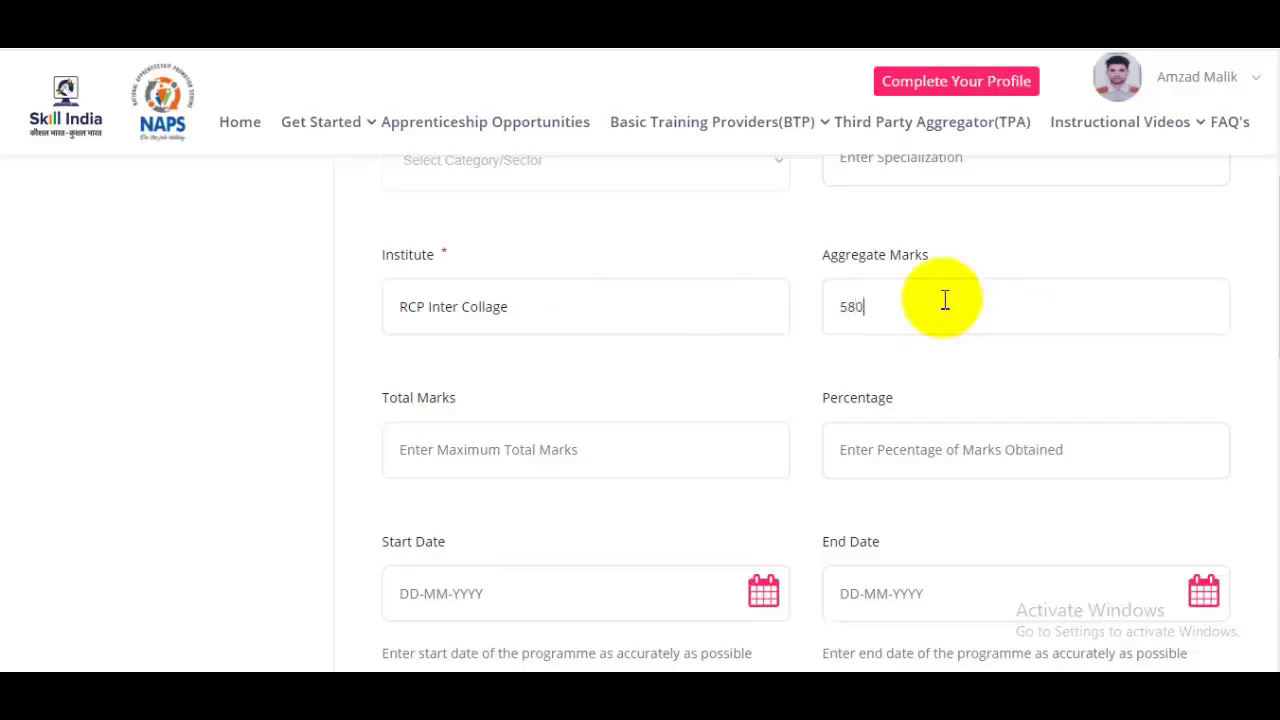
pyautogui.click(569, 432)
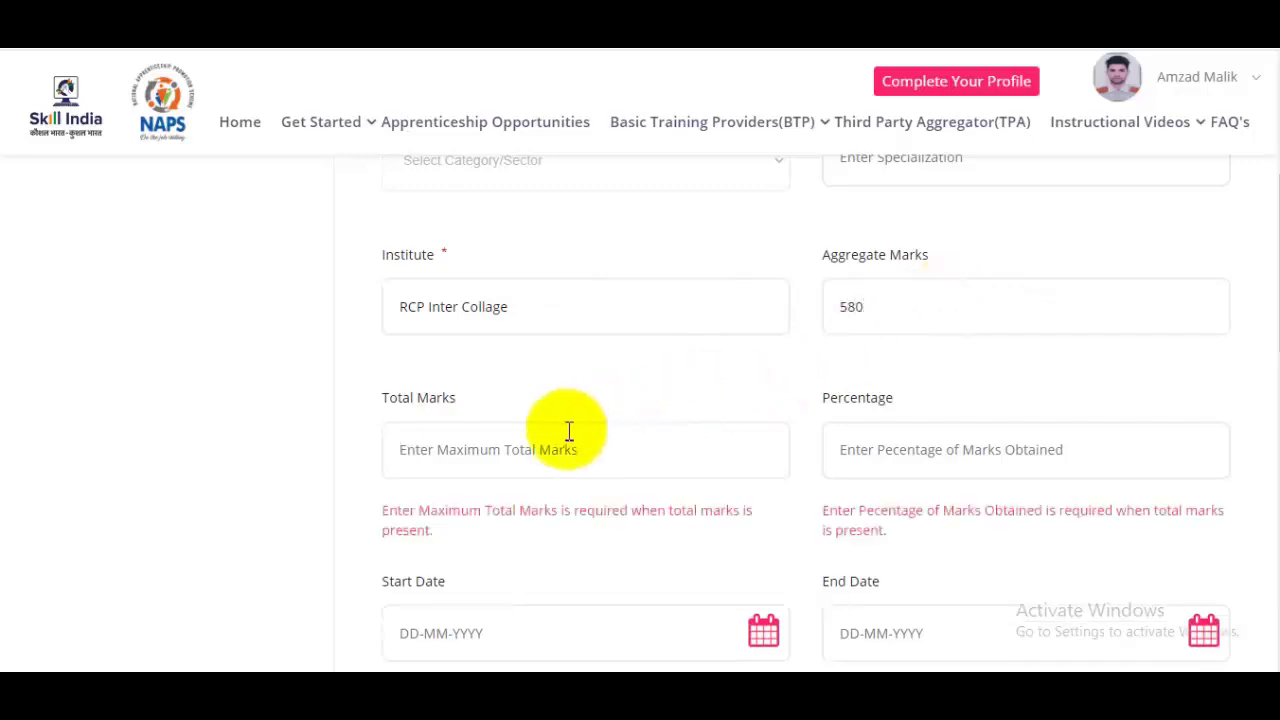
pyautogui.write('600')
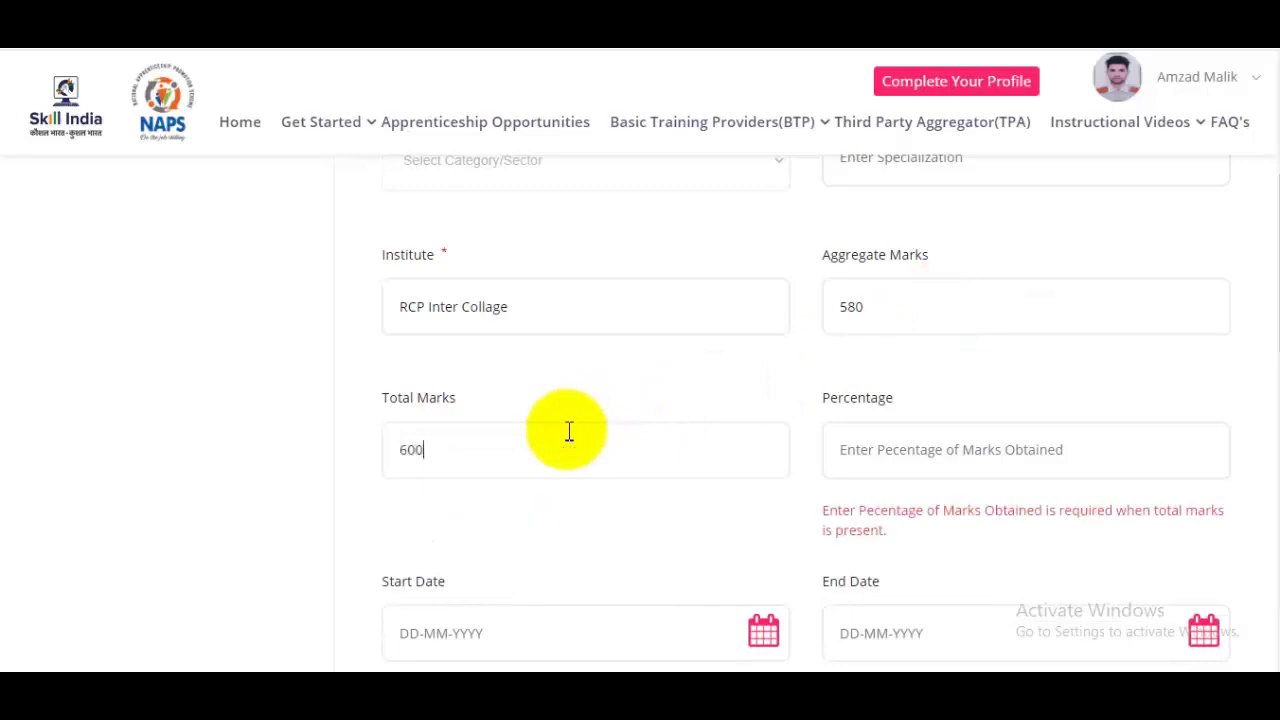
pyautogui.click(985, 460)
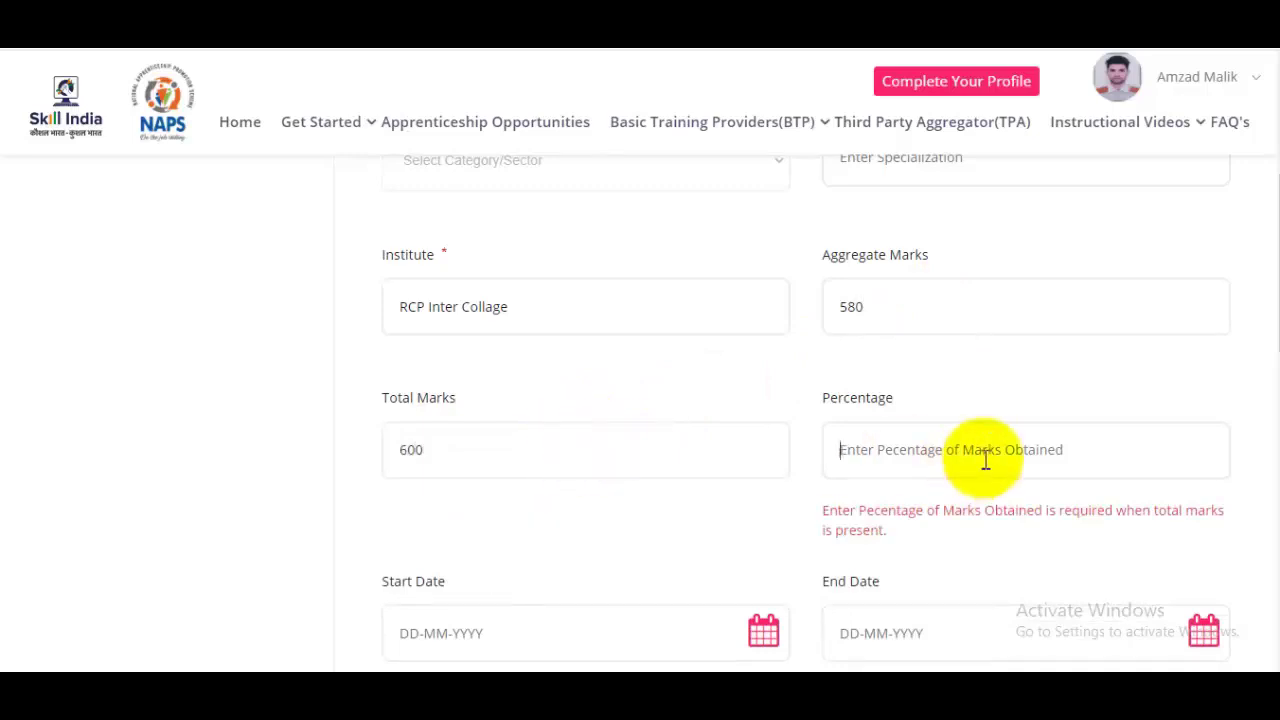
pyautogui.write('95')
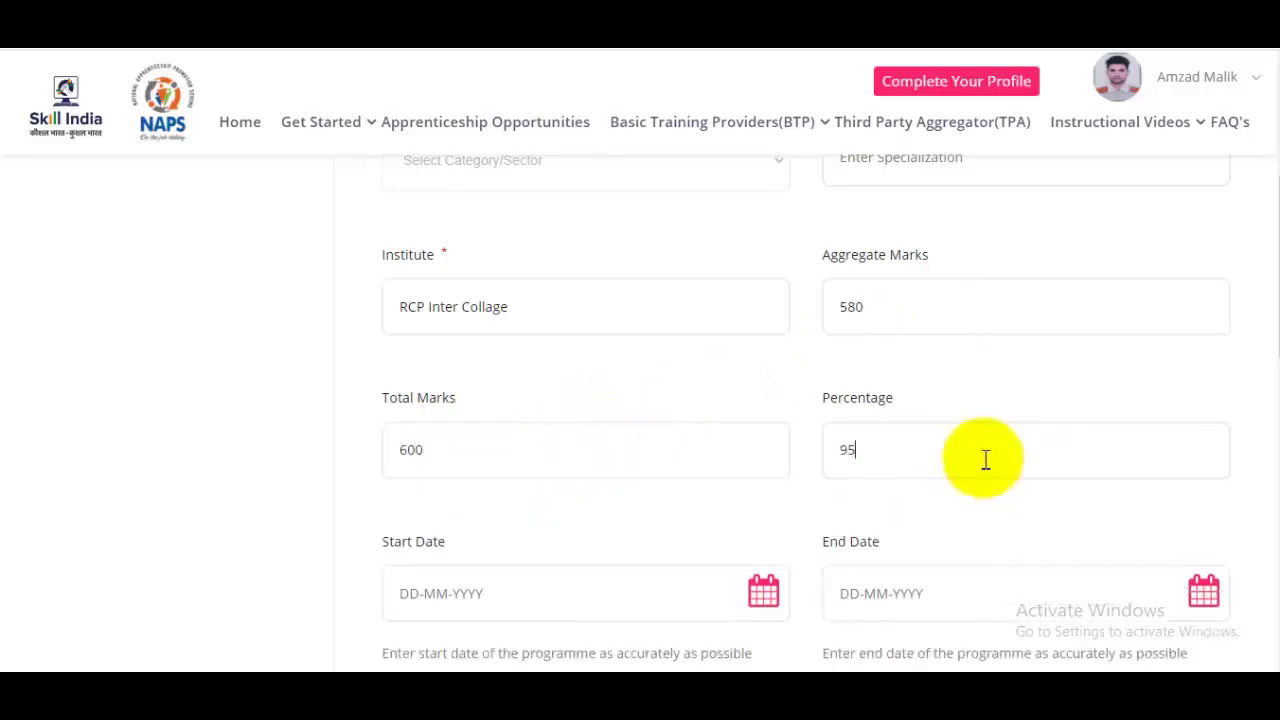
# Set the start date of the 10th programme to 17 September 2010
pyautogui.scroll(-2, 930, 425)
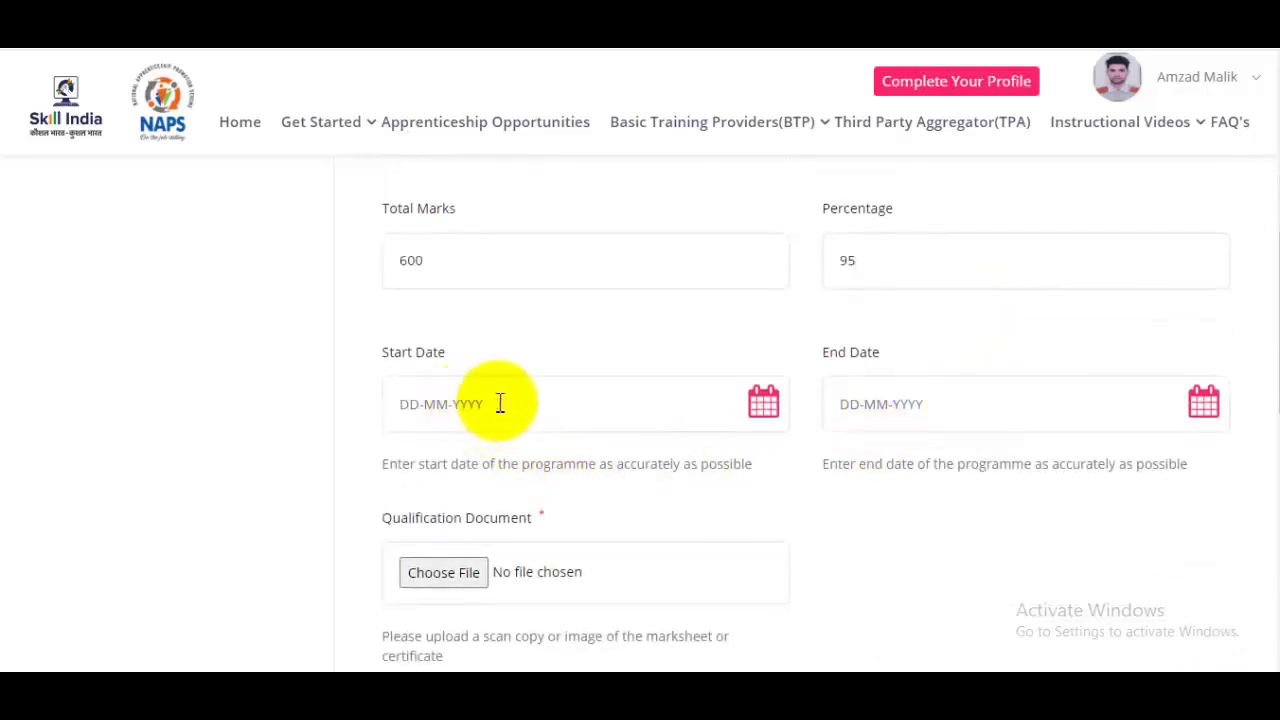
pyautogui.click(763, 404)
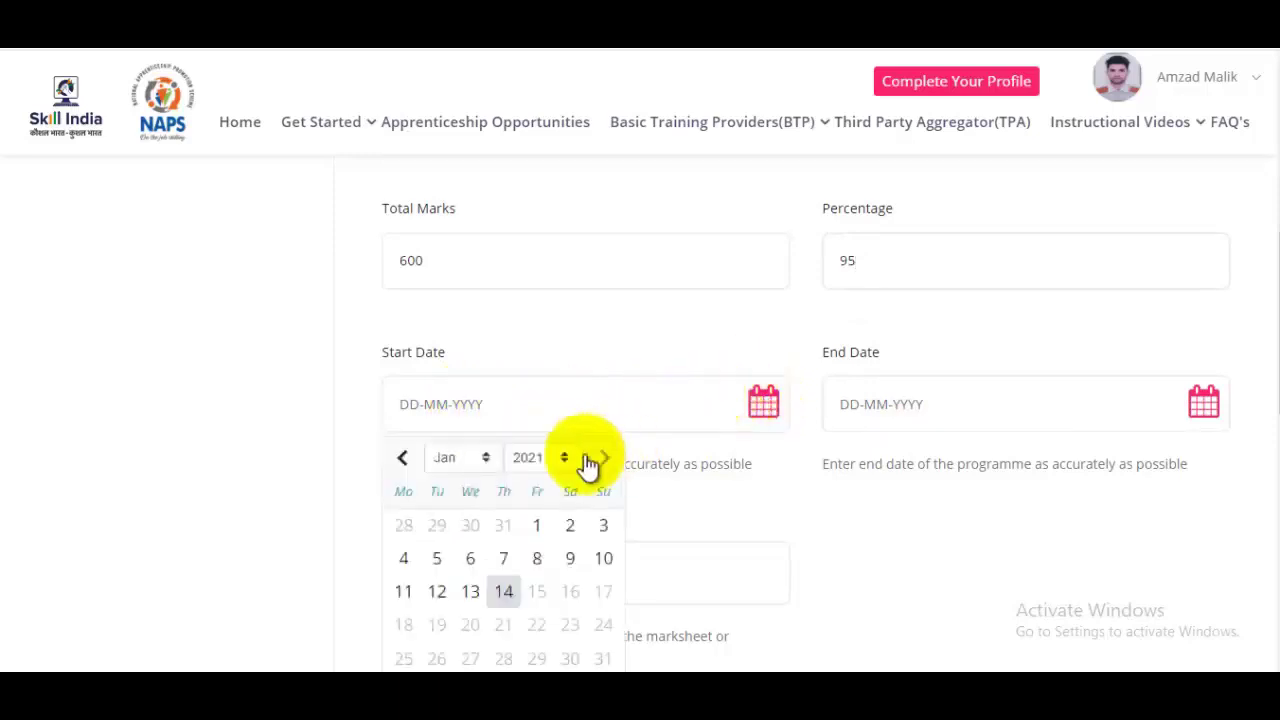
pyautogui.click(555, 457)
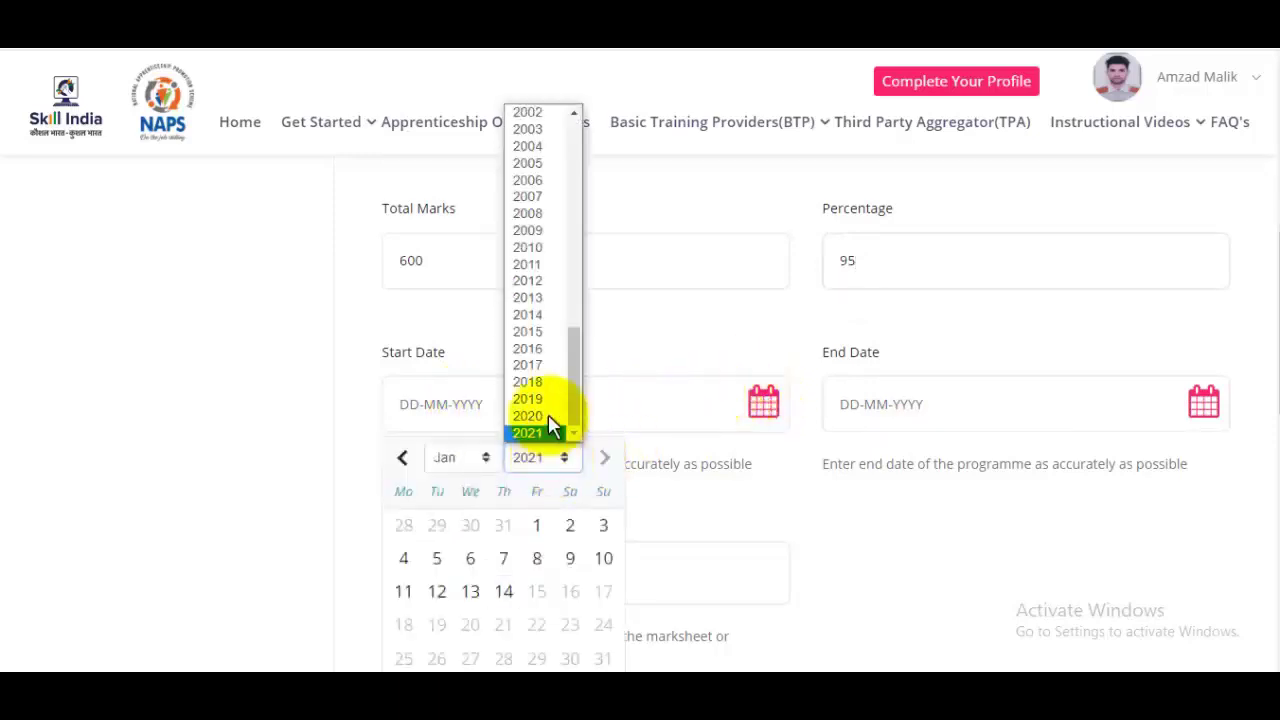
pyautogui.click(555, 250)
pyautogui.click(457, 460)
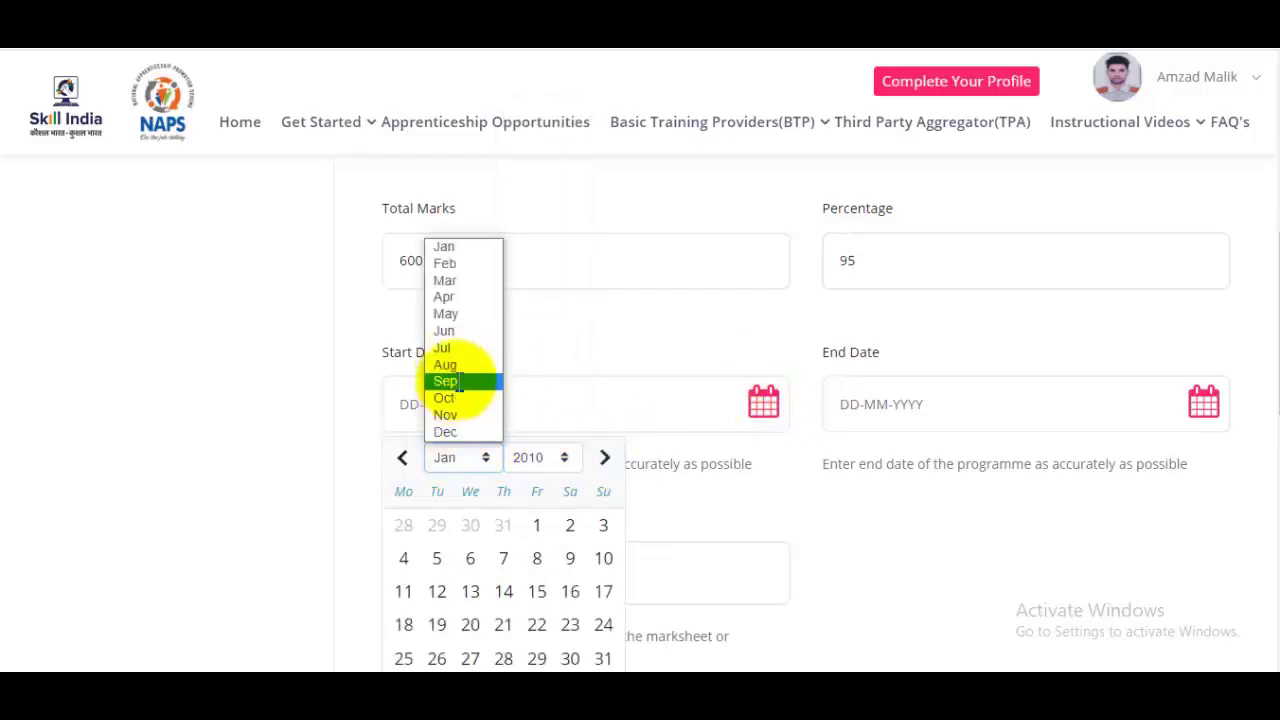
pyautogui.click(447, 381)
pyautogui.click(534, 460)
pyautogui.click(531, 460)
pyautogui.click(537, 591)
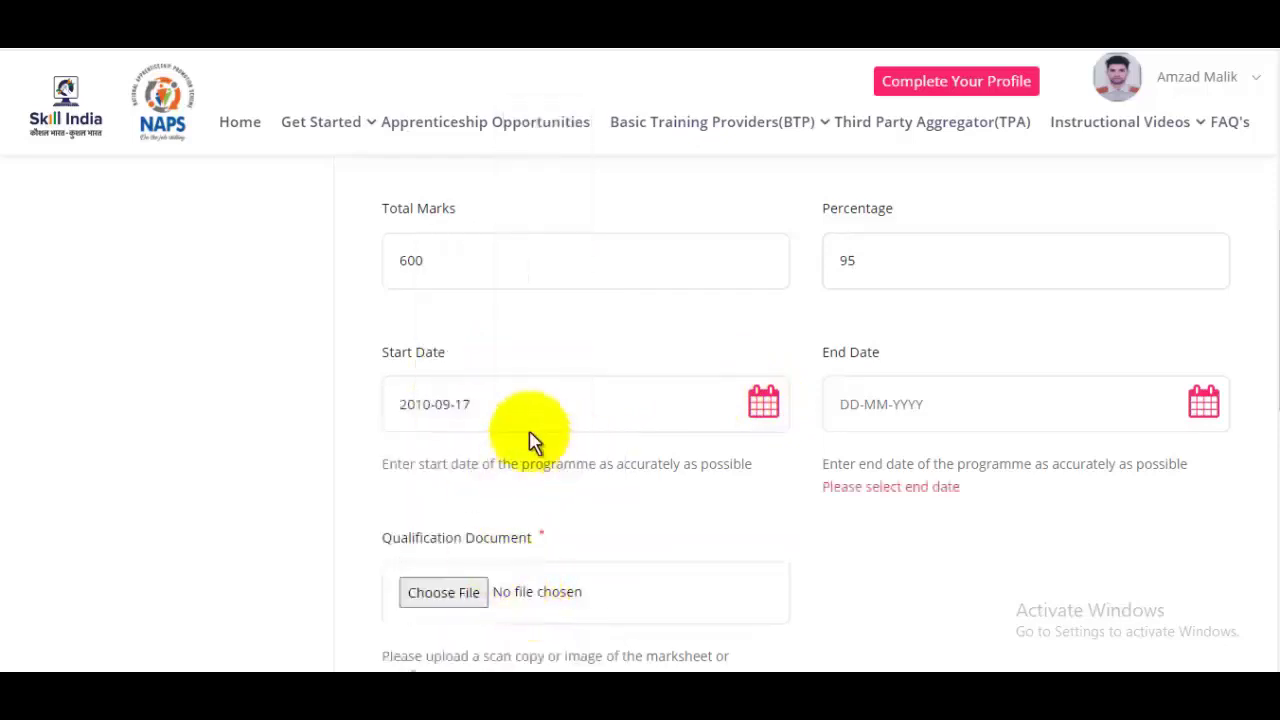
# Set the end date of the 10th programme to 7 October 2010
pyautogui.click(1011, 394)
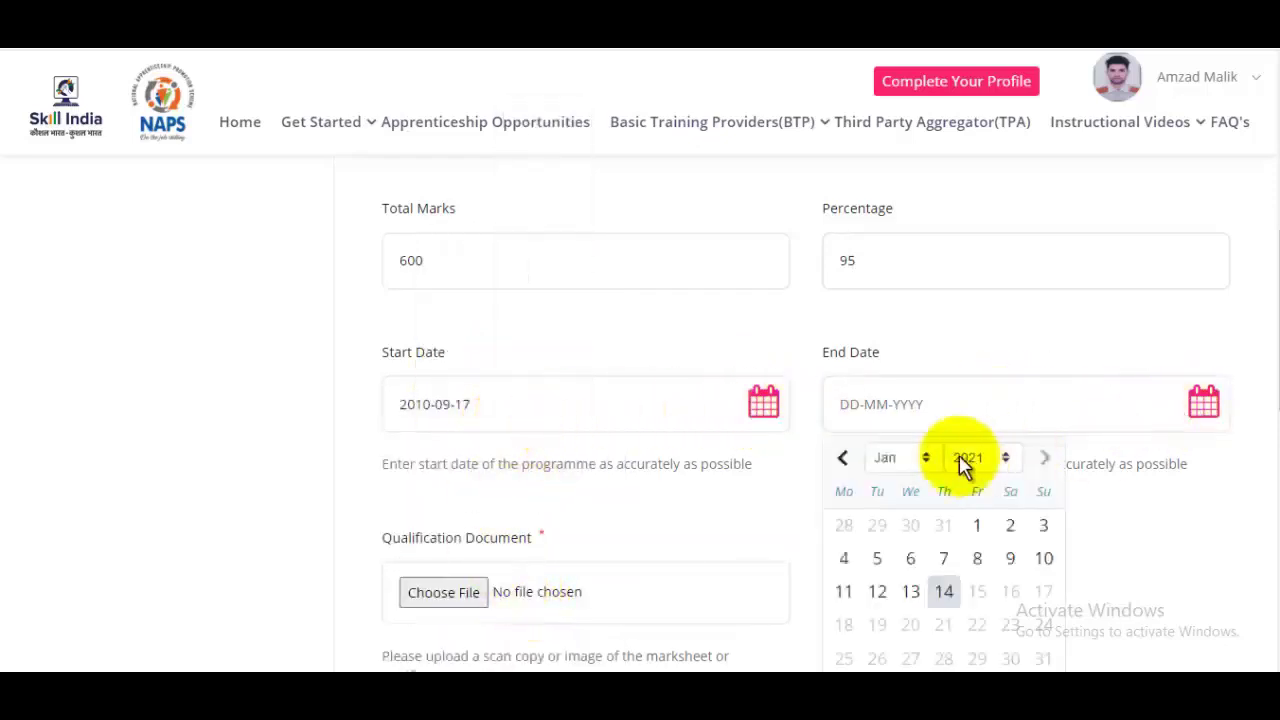
pyautogui.click(963, 462)
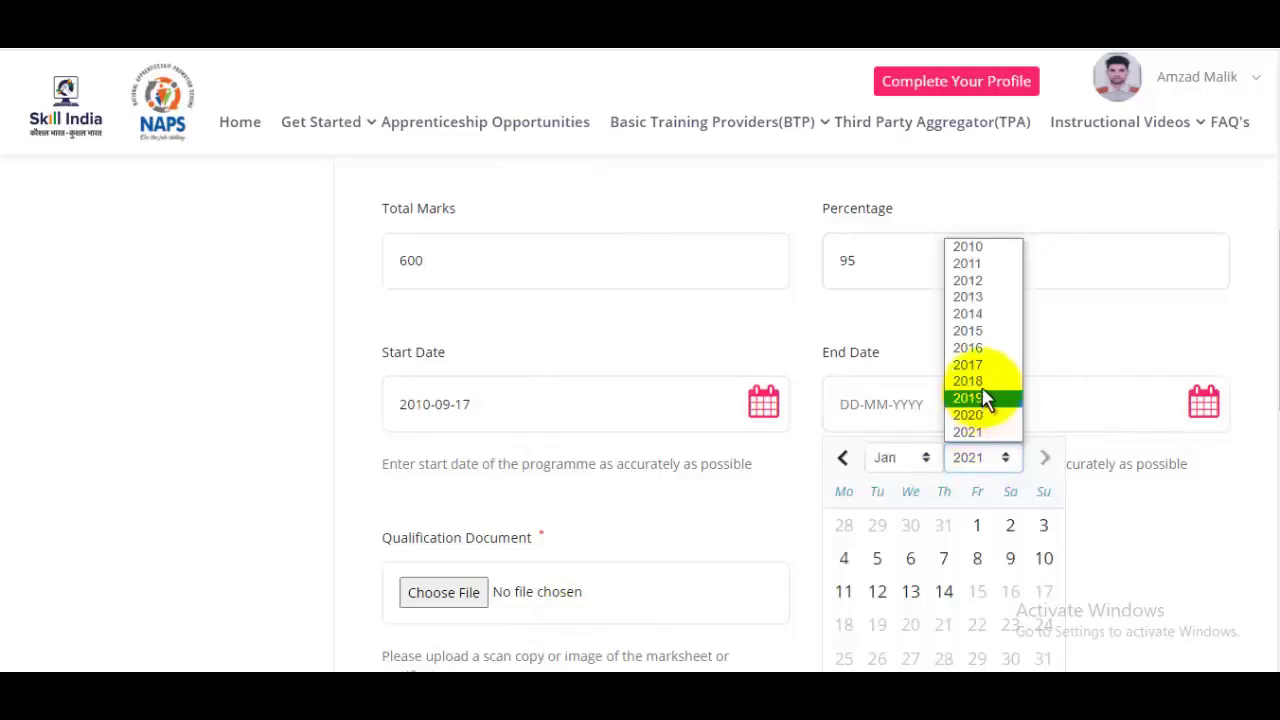
pyautogui.click(990, 250)
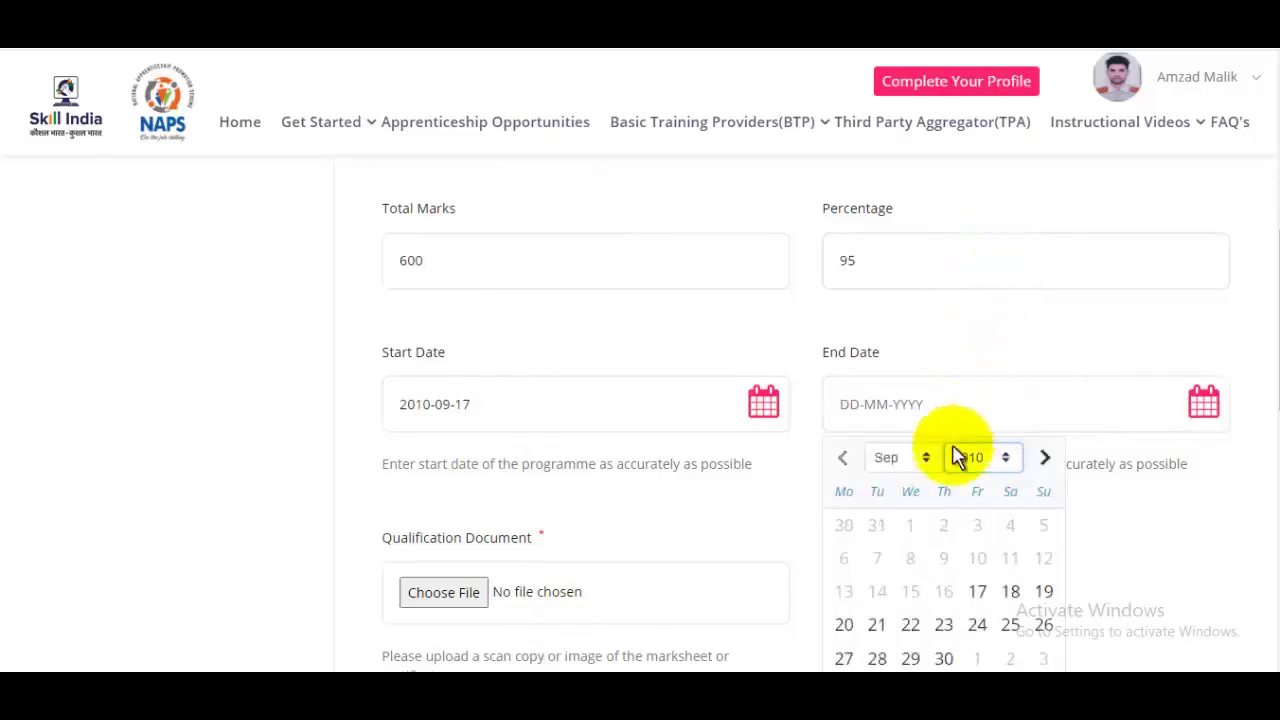
pyautogui.click(909, 462)
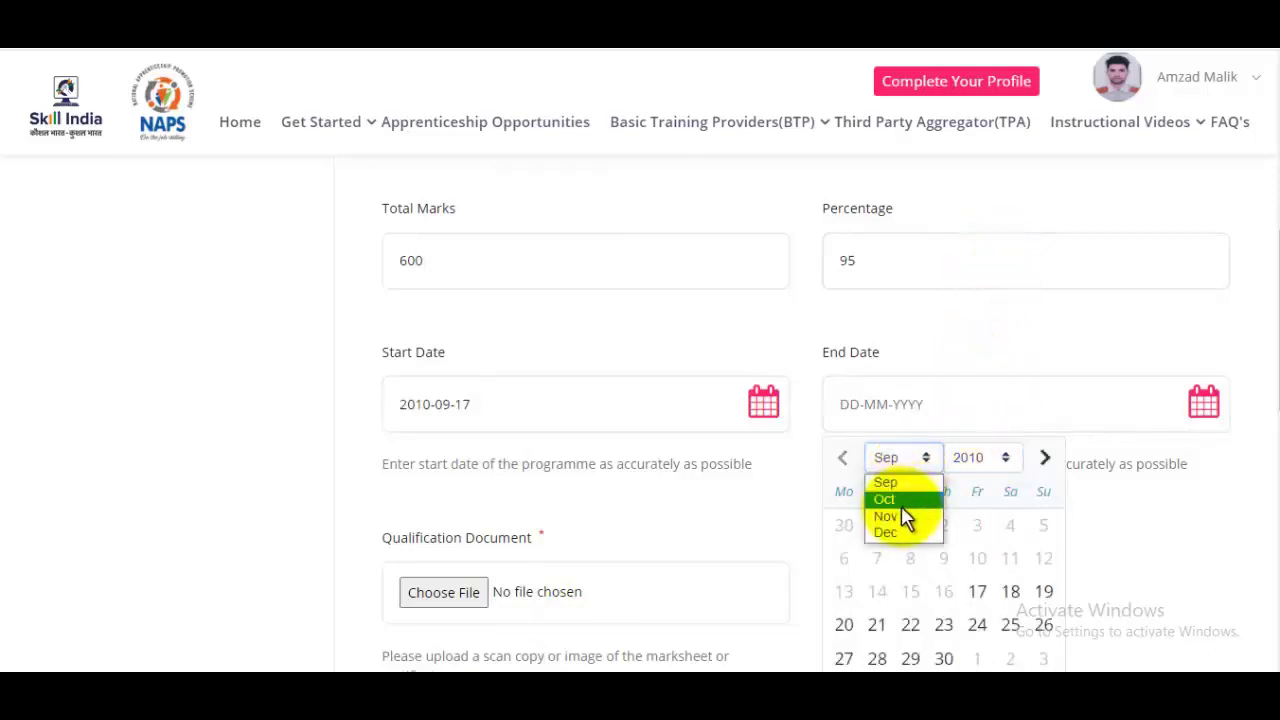
pyautogui.click(901, 502)
pyautogui.click(935, 565)
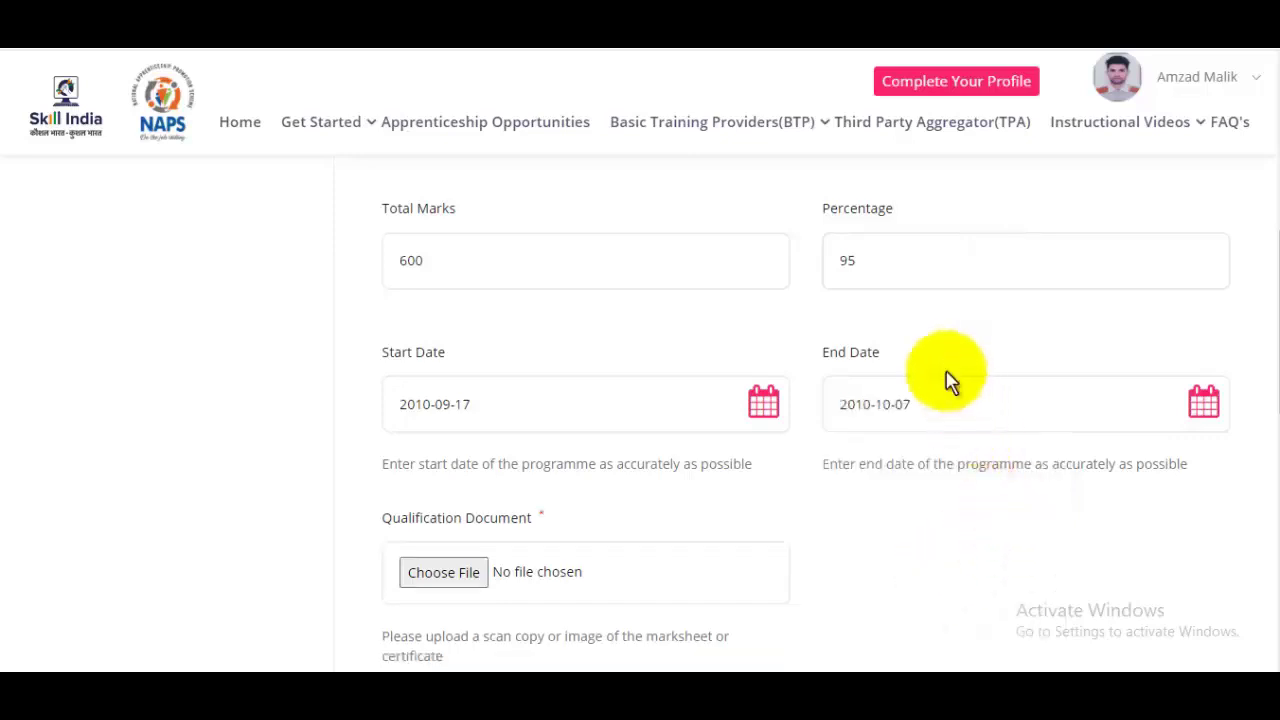
# Attach MarkSheet.jpg from the Pictures folder as the qualification document
pyautogui.scroll(-3, 946, 374)
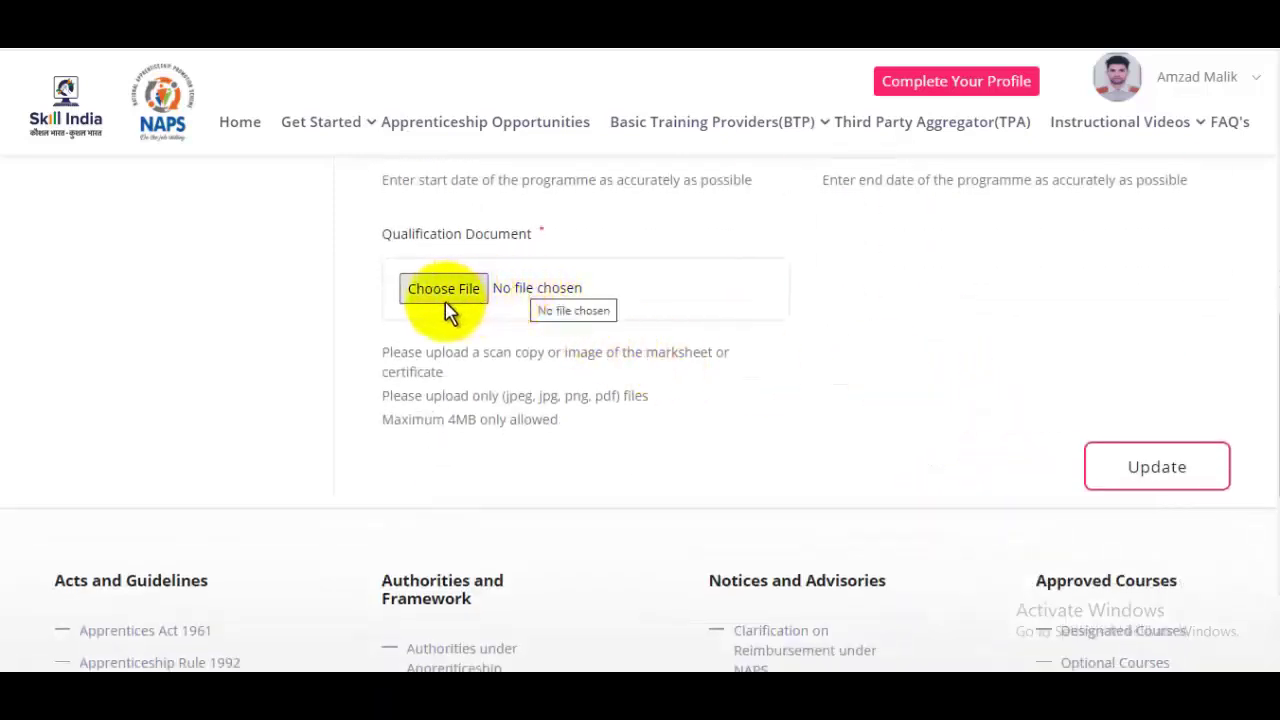
pyautogui.click(475, 308)
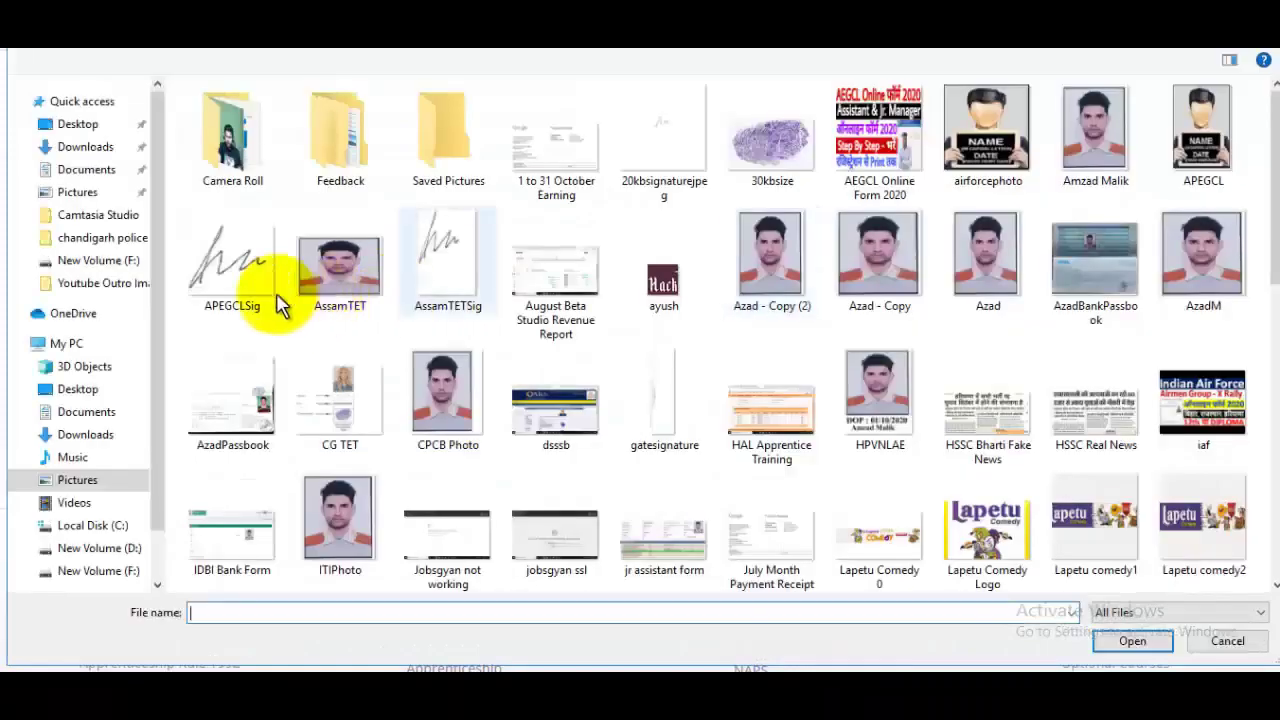
pyautogui.scroll(-3, 1200, 290)
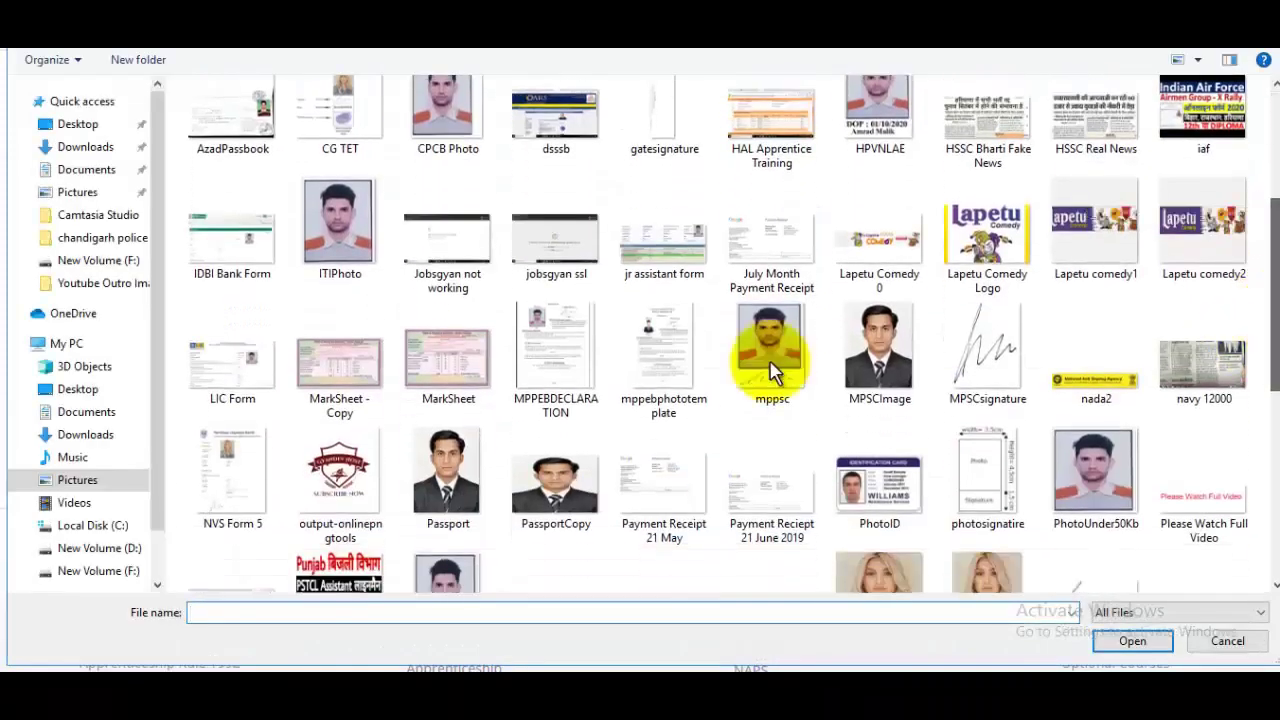
pyautogui.click(448, 355)
pyautogui.click(1140, 645)
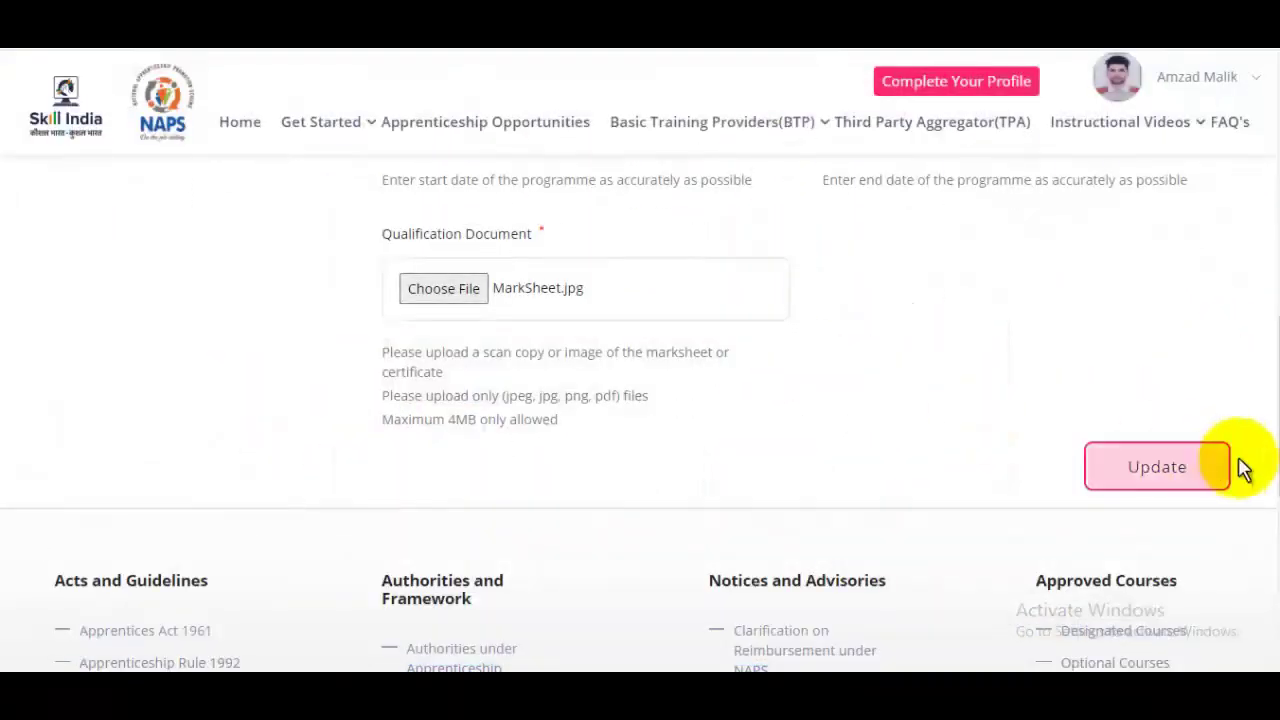
# Review the completed education form from the start and submit the 10th qualification details
pyautogui.scroll(8, 1266, 257)
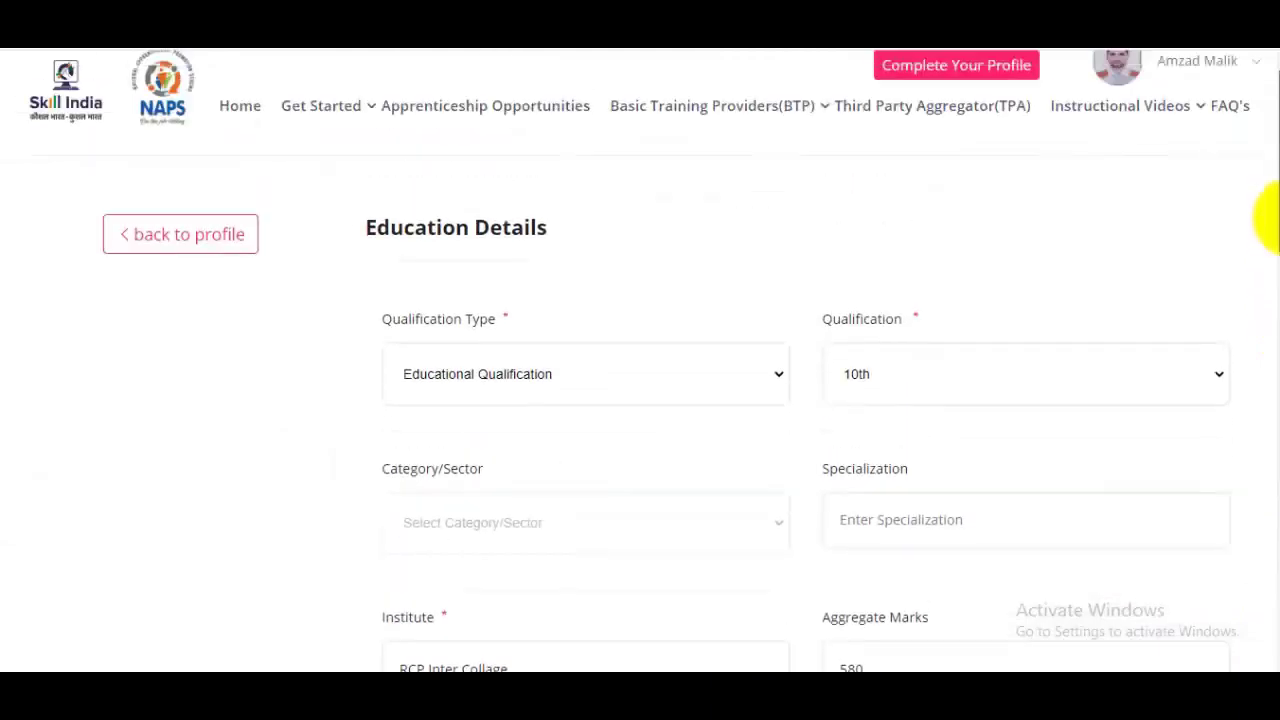
pyautogui.scroll(-6, 1266, 214)
pyautogui.scroll(-4, 1270, 440)
pyautogui.click(1160, 336)
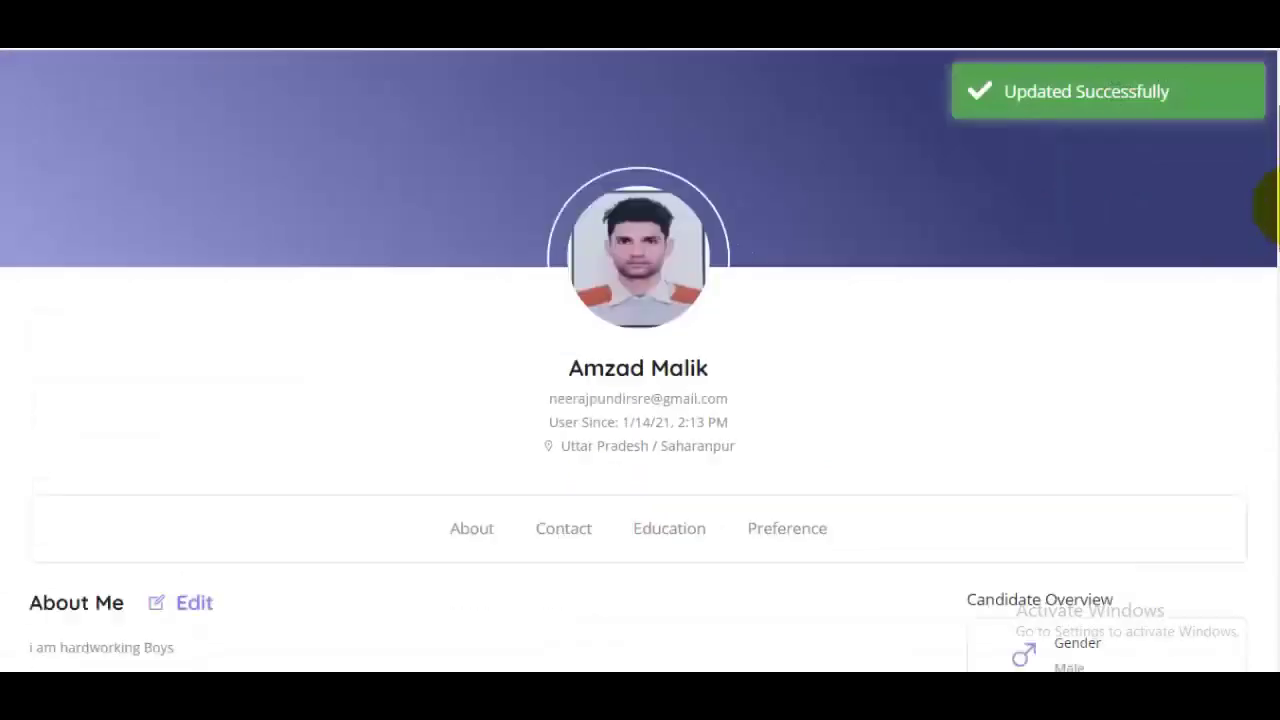
# Add a new education entry to the profile with type Educational Qualification and qualification 12th
pyautogui.moveTo(1270, 205); pyautogui.dragTo(1270, 385)
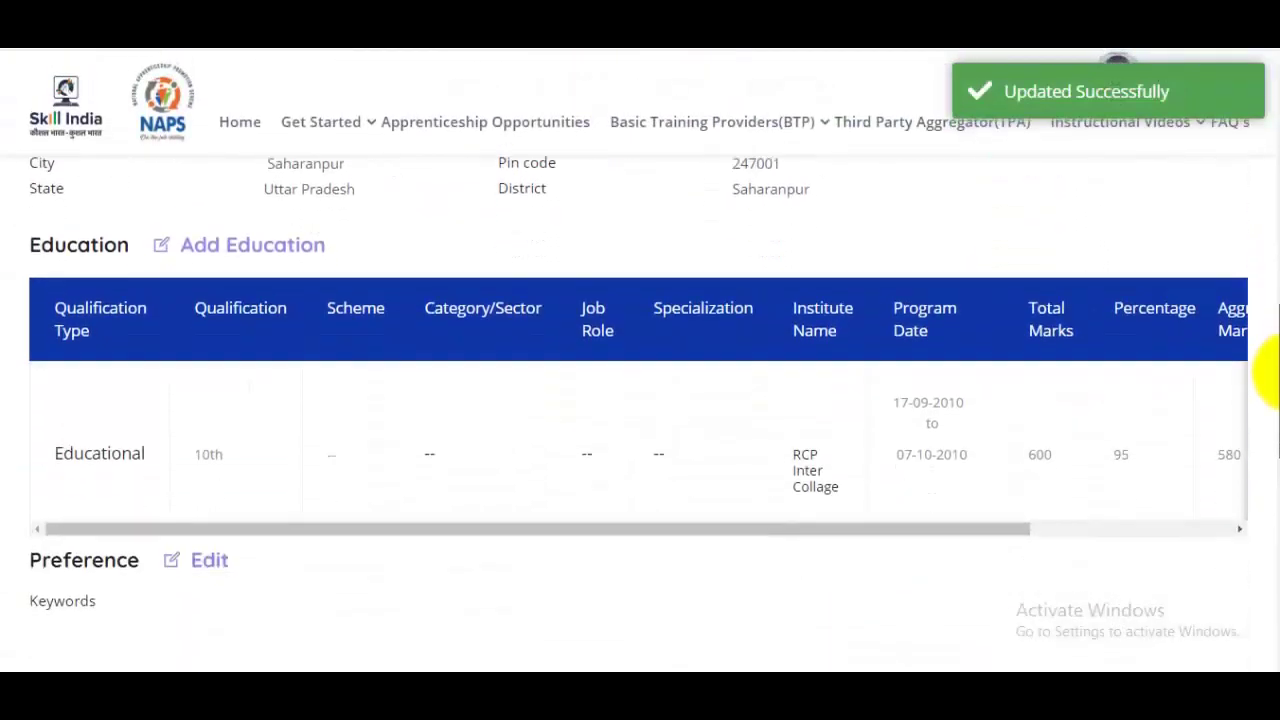
pyautogui.click(243, 250)
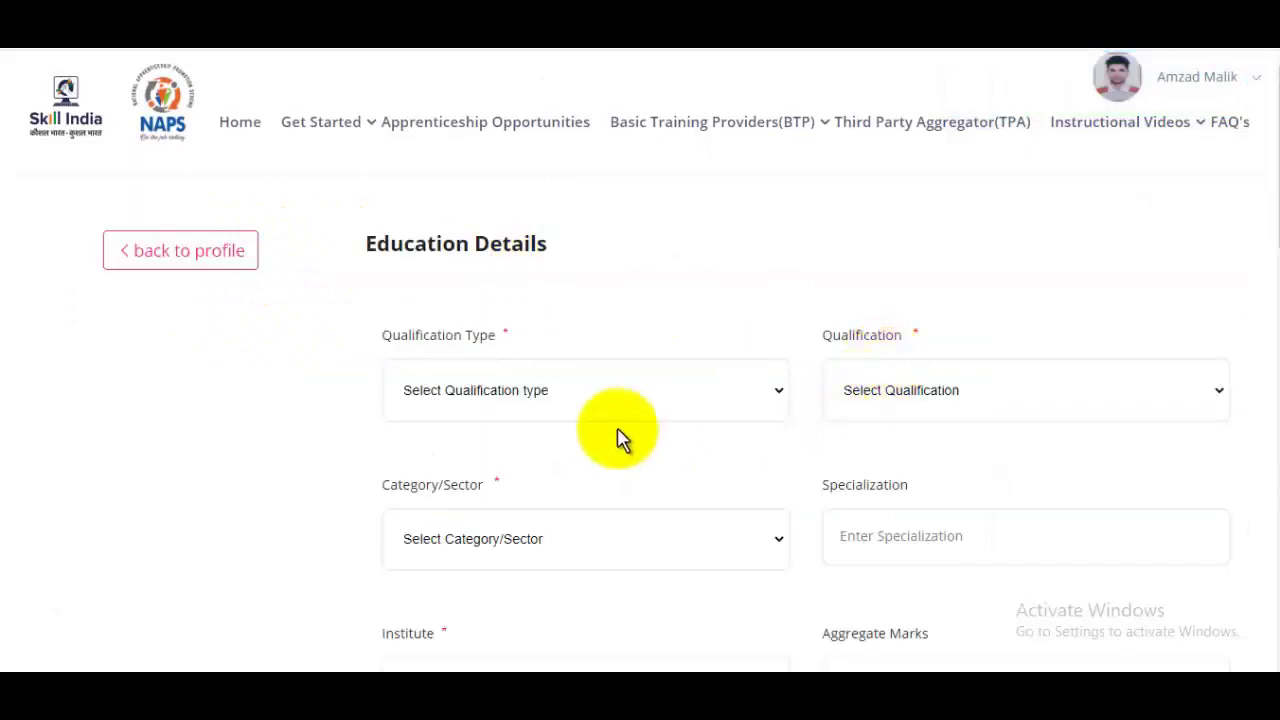
pyautogui.click(592, 396)
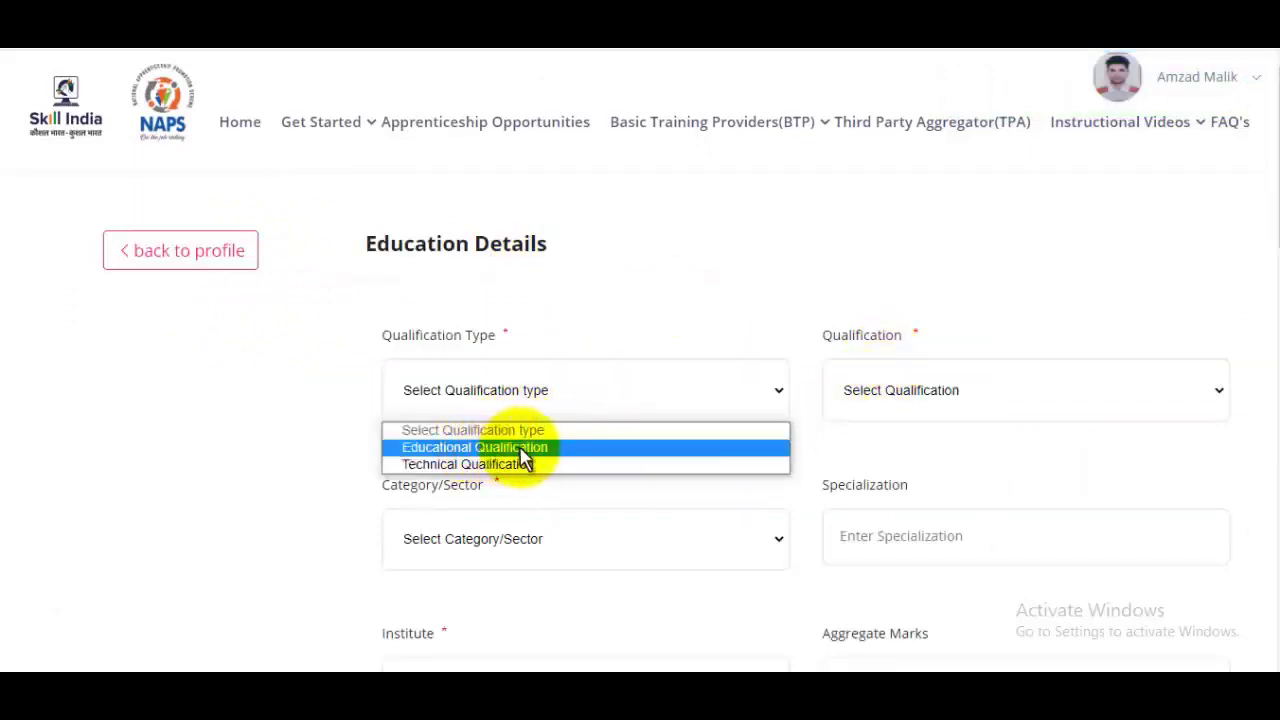
pyautogui.click(525, 451)
pyautogui.click(925, 390)
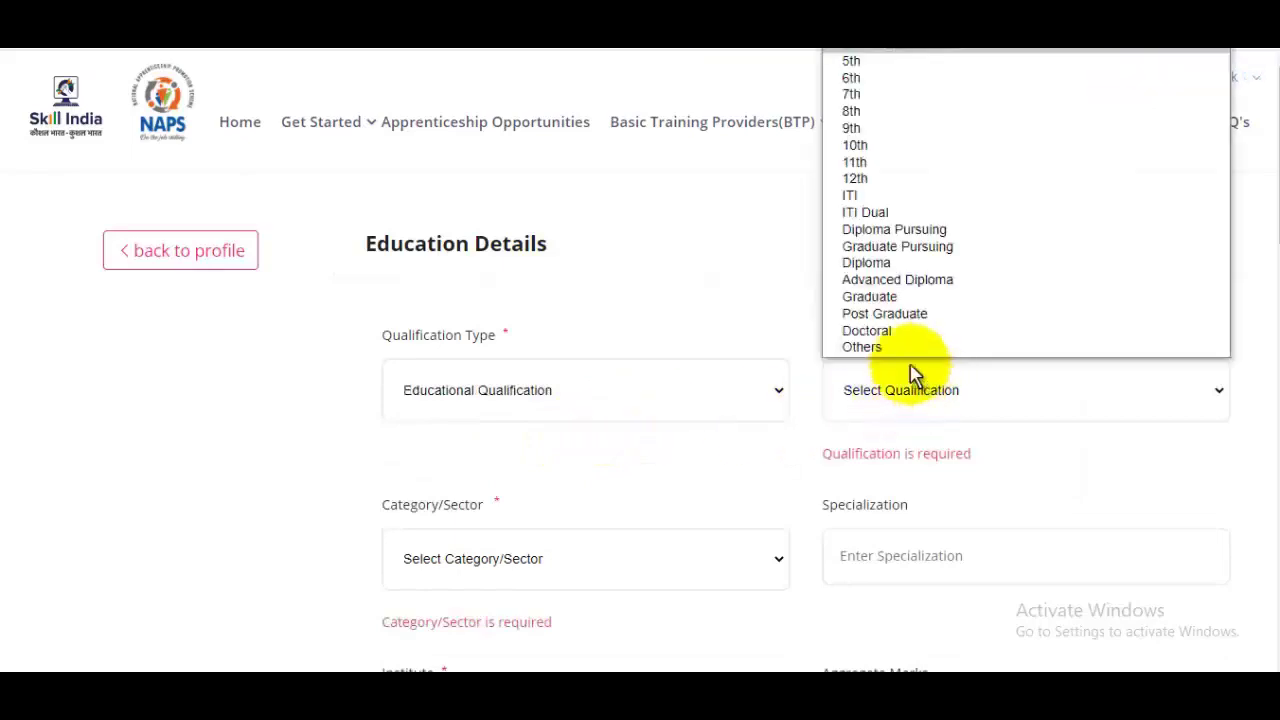
pyautogui.click(870, 180)
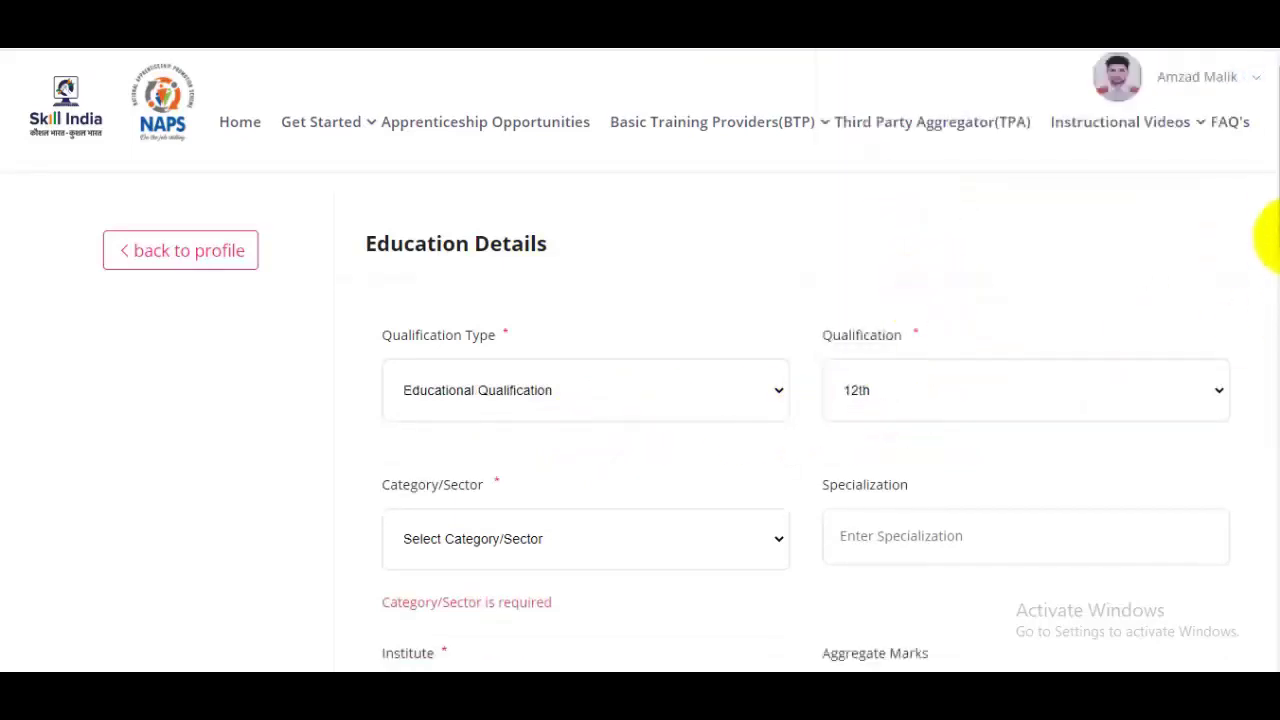
# Set the 12th qualification's category/sector to Science and go to its specialization field
pyautogui.scroll(-2, 1268, 232)
pyautogui.click(498, 362)
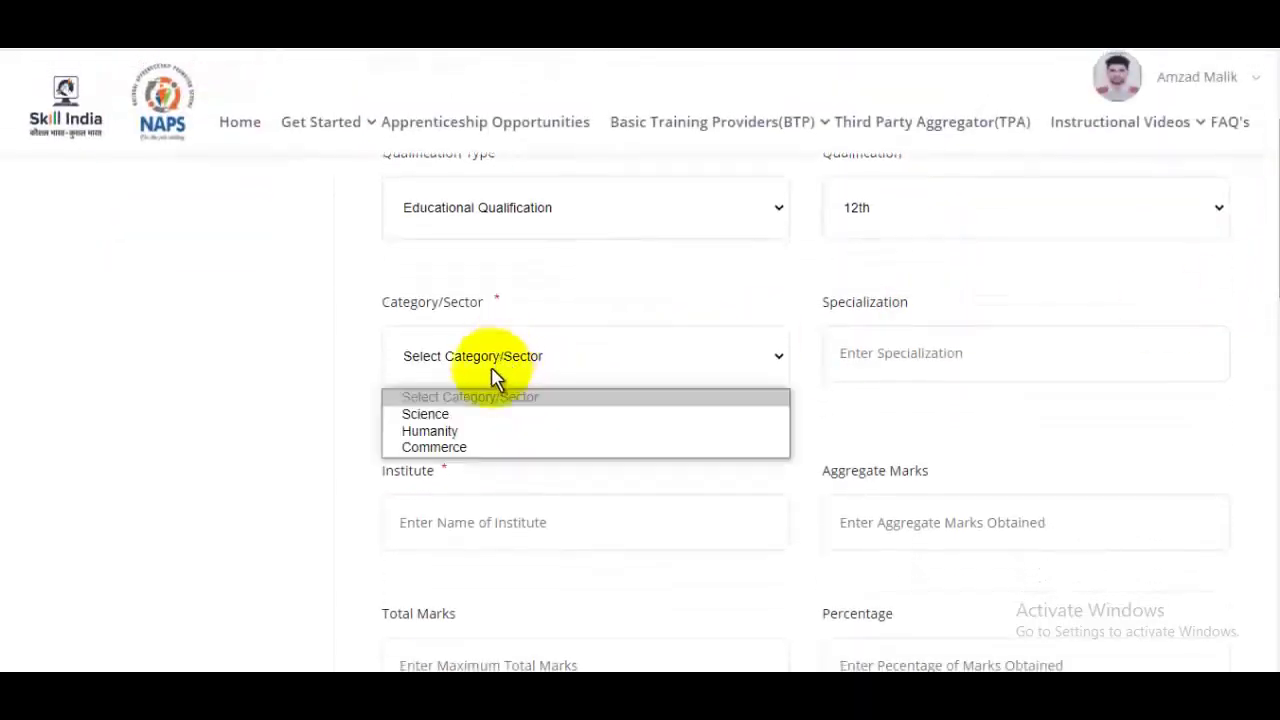
pyautogui.click(425, 414)
pyautogui.click(947, 345)
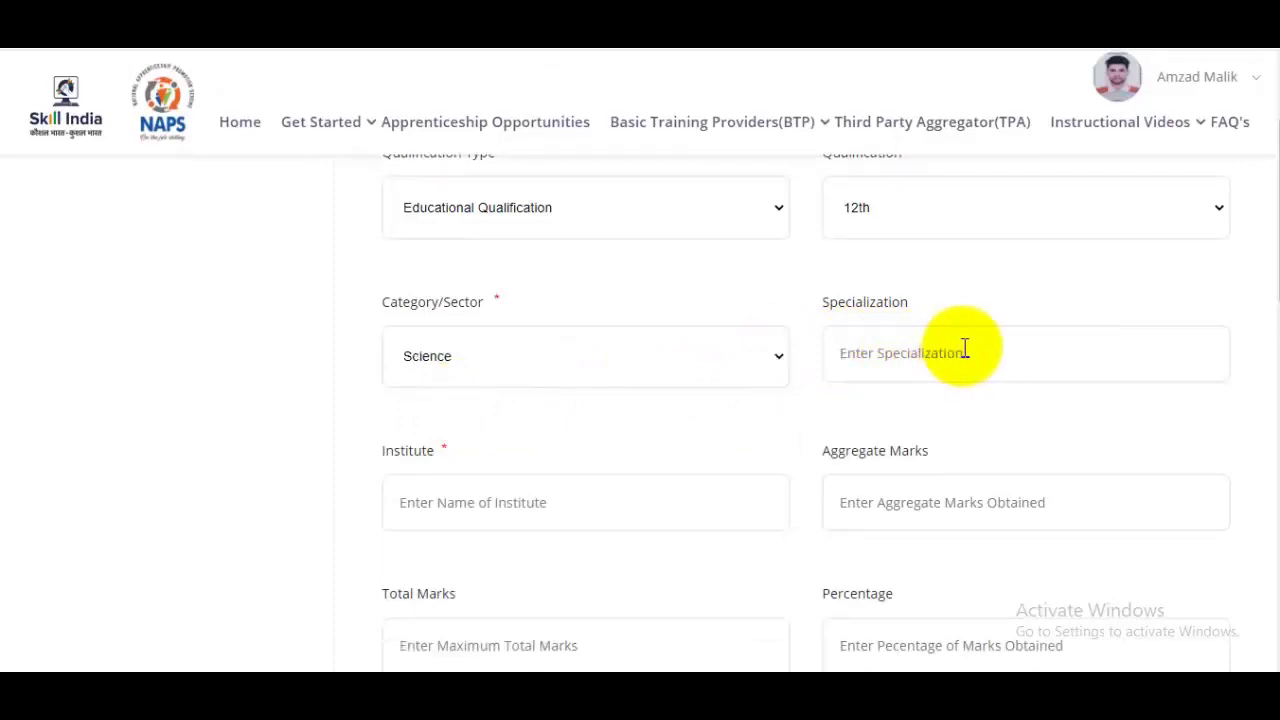
# Look through the remaining 12th qualification fields down to the document upload and submit the education form
pyautogui.scroll(-2, 940, 360)
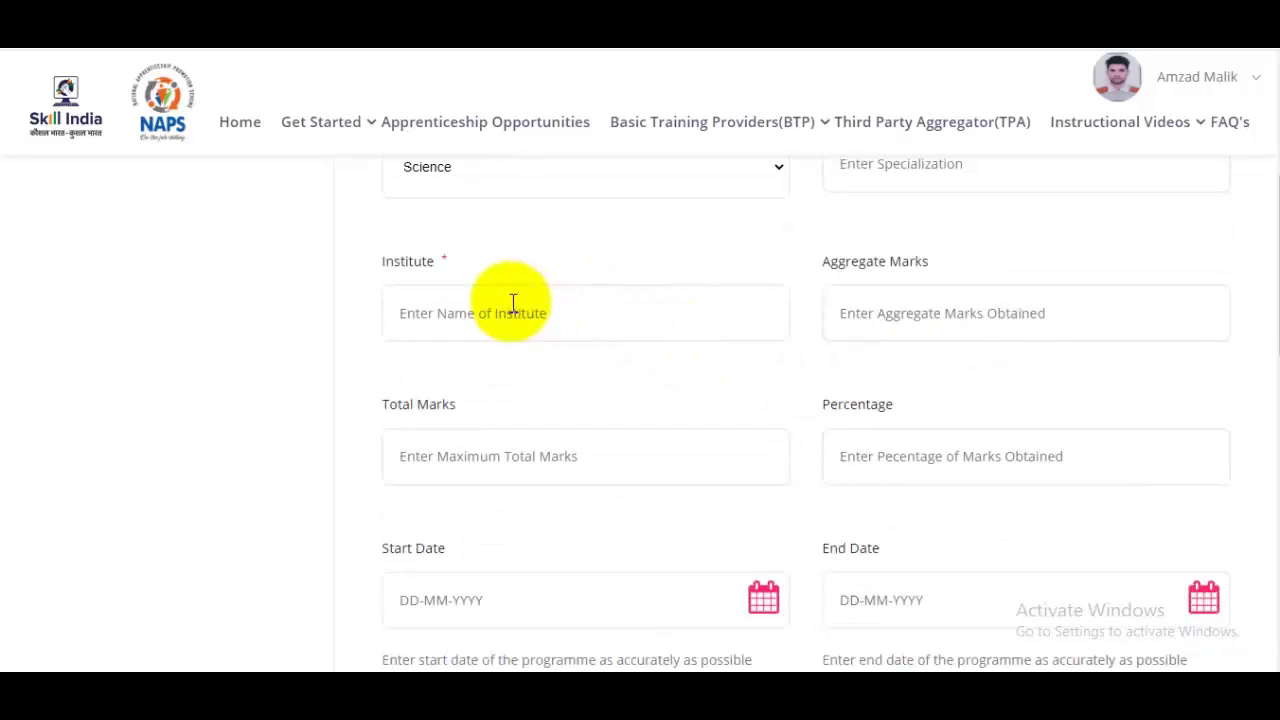
pyautogui.scroll(-2, 975, 300)
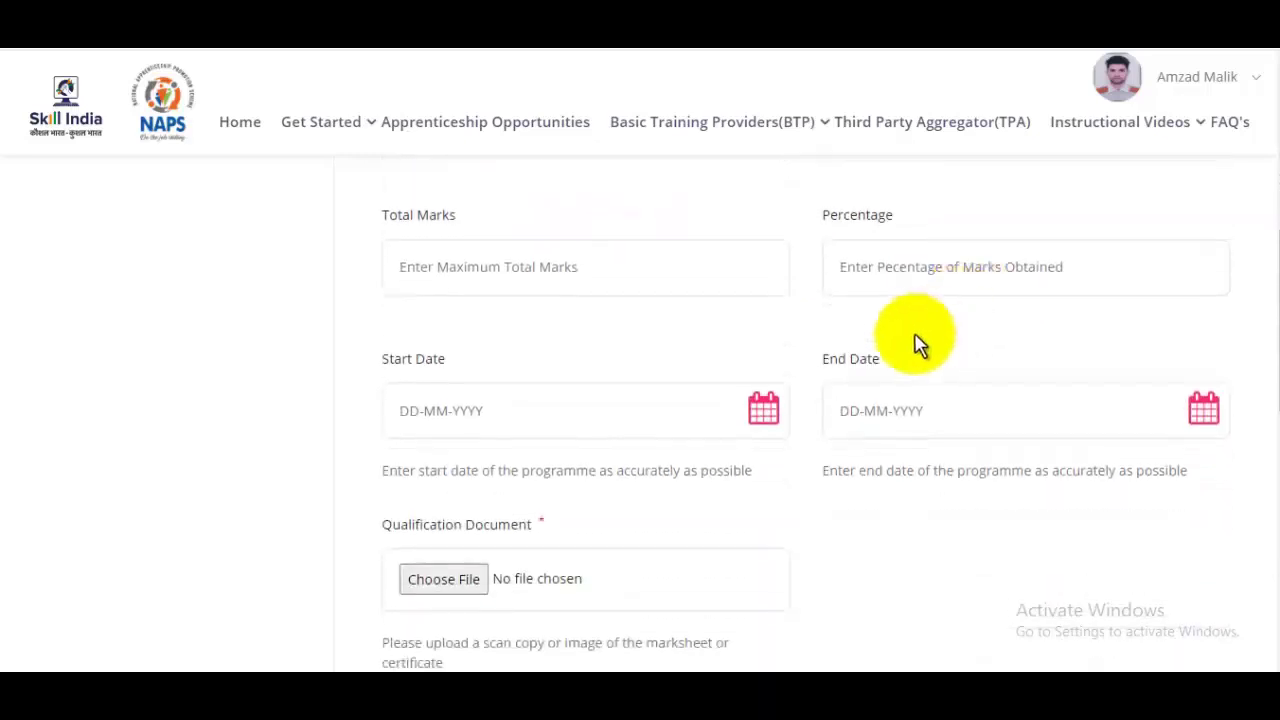
pyautogui.scroll(-1, 808, 372)
pyautogui.scroll(-2, 808, 372)
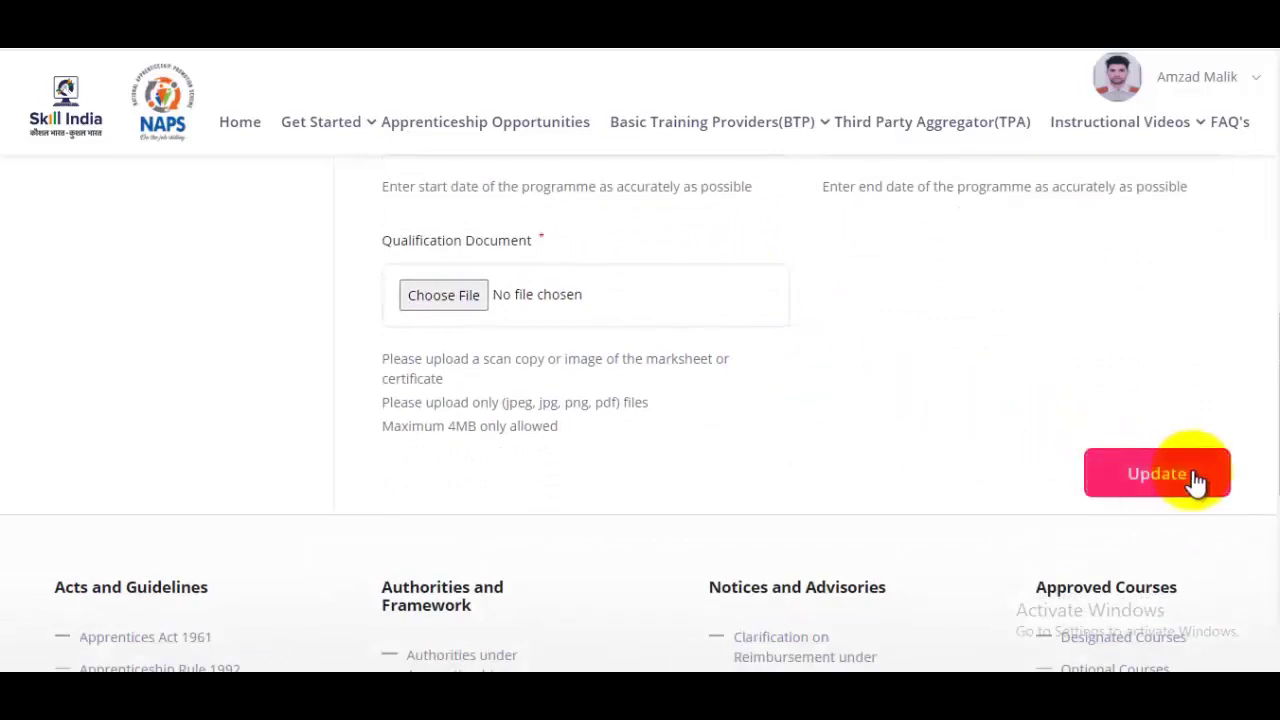
pyautogui.click(1190, 476)
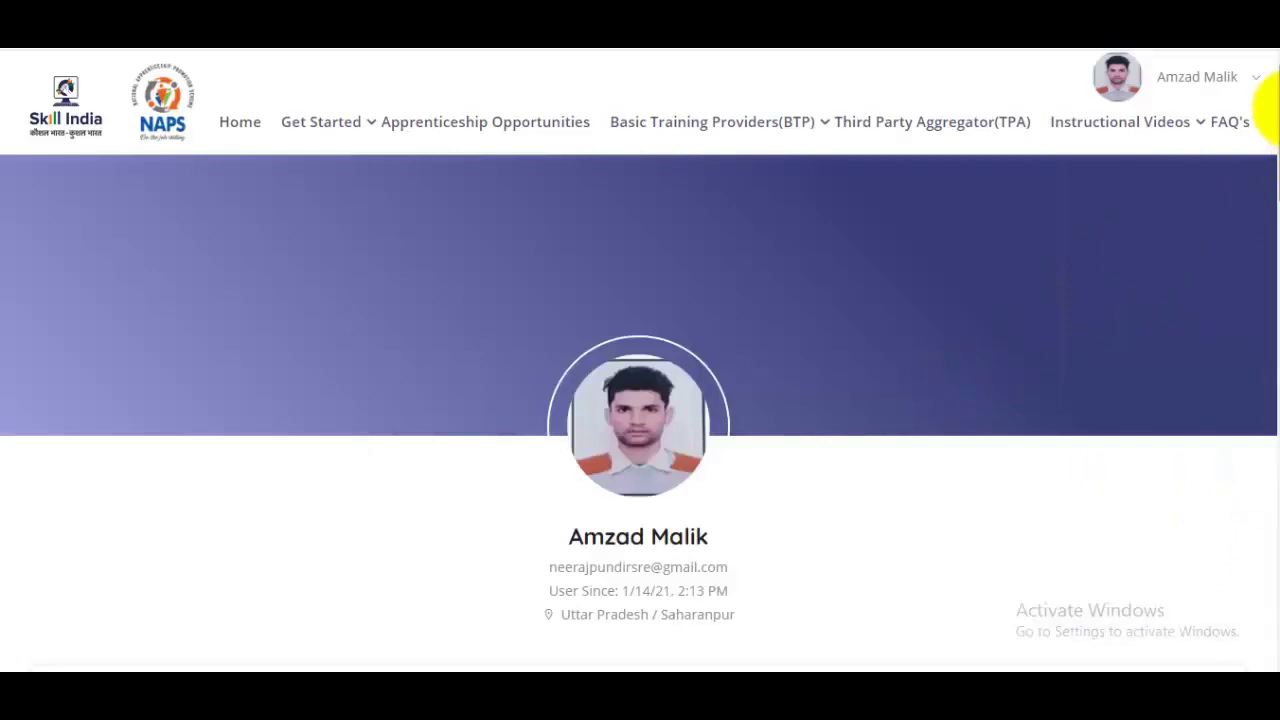
# Add another education entry to the profile with type Technical Qualification and scheme States Specific Schemes
pyautogui.moveTo(1262, 77); pyautogui.dragTo(1270, 275)
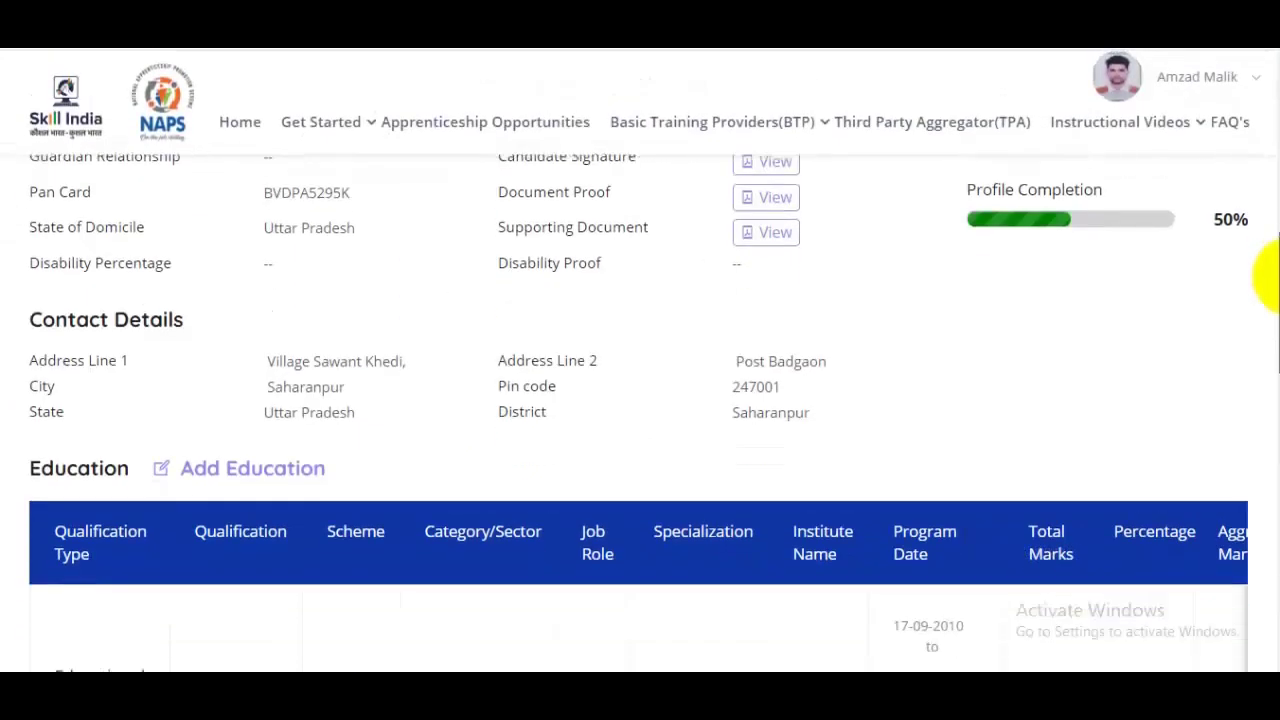
pyautogui.scroll(-1, 395, 394)
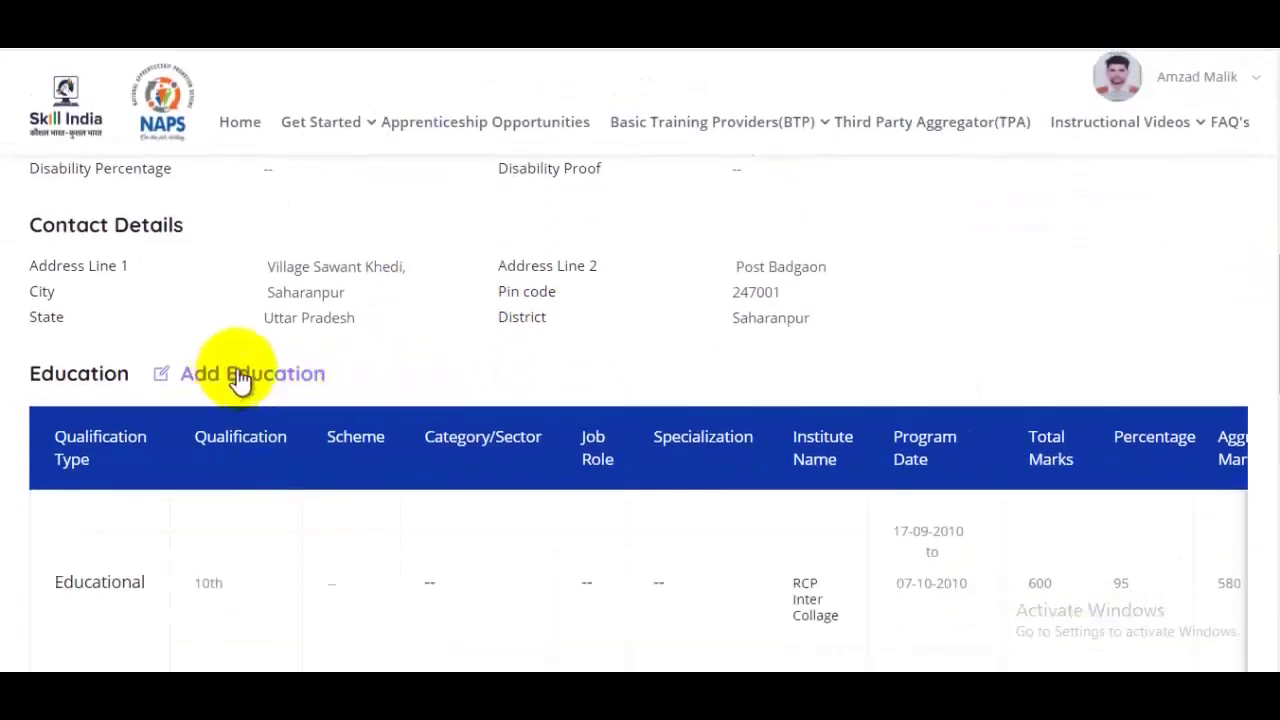
pyautogui.click(240, 380)
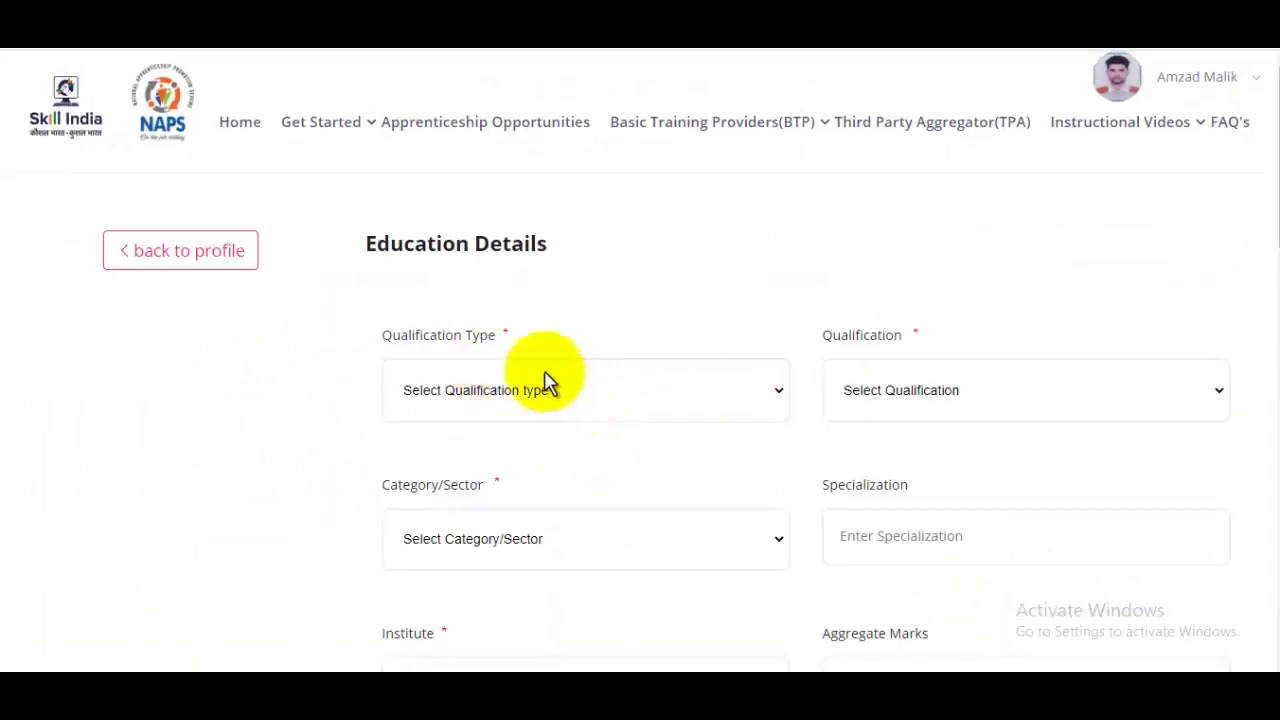
pyautogui.click(506, 394)
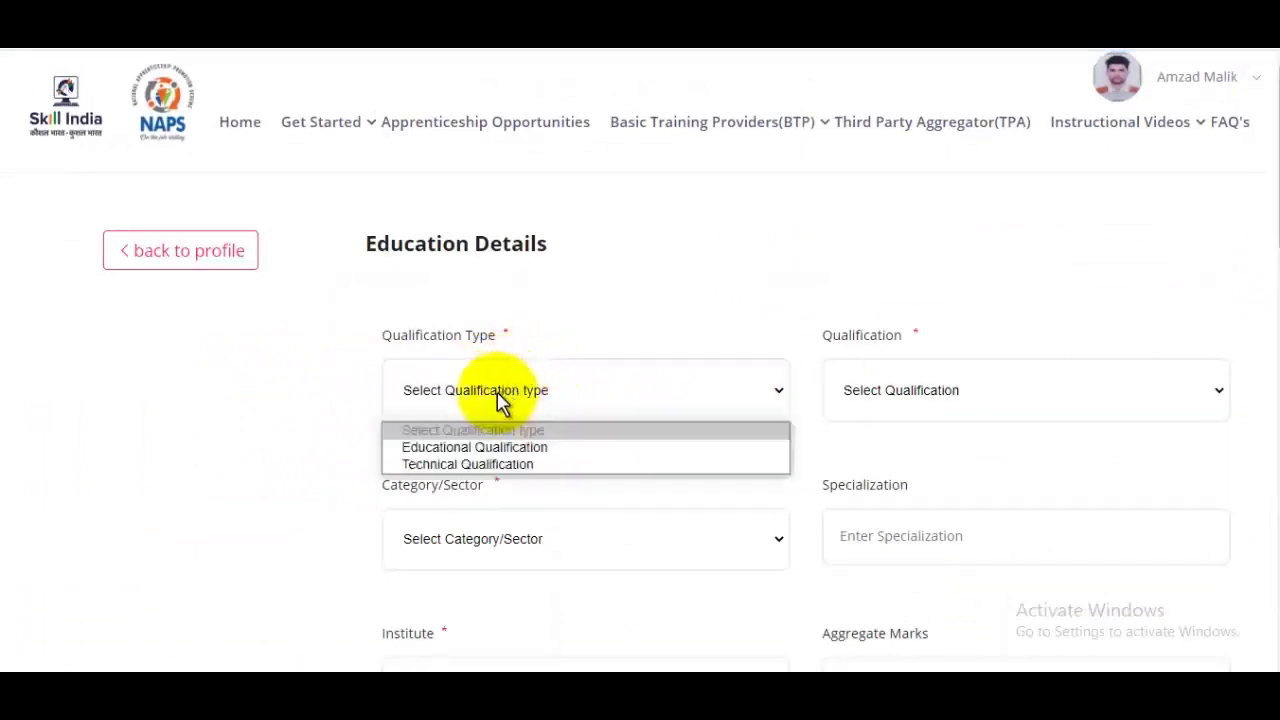
pyautogui.click(459, 465)
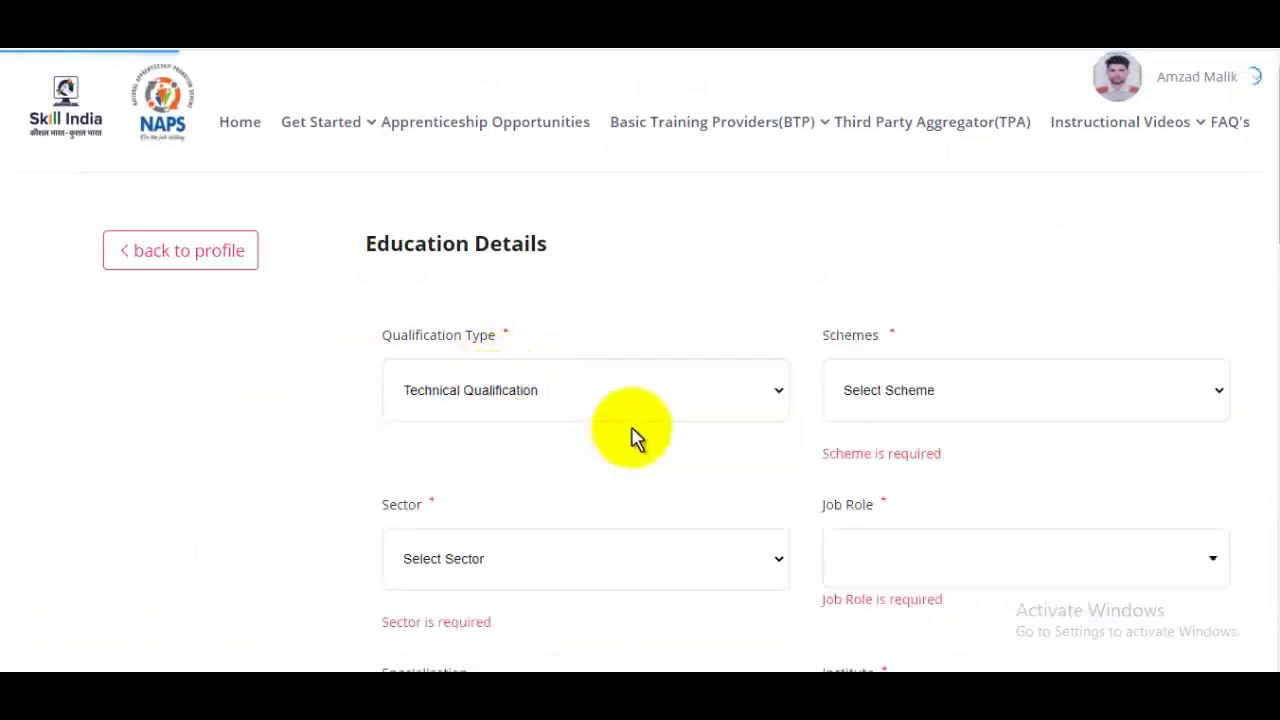
pyautogui.click(929, 391)
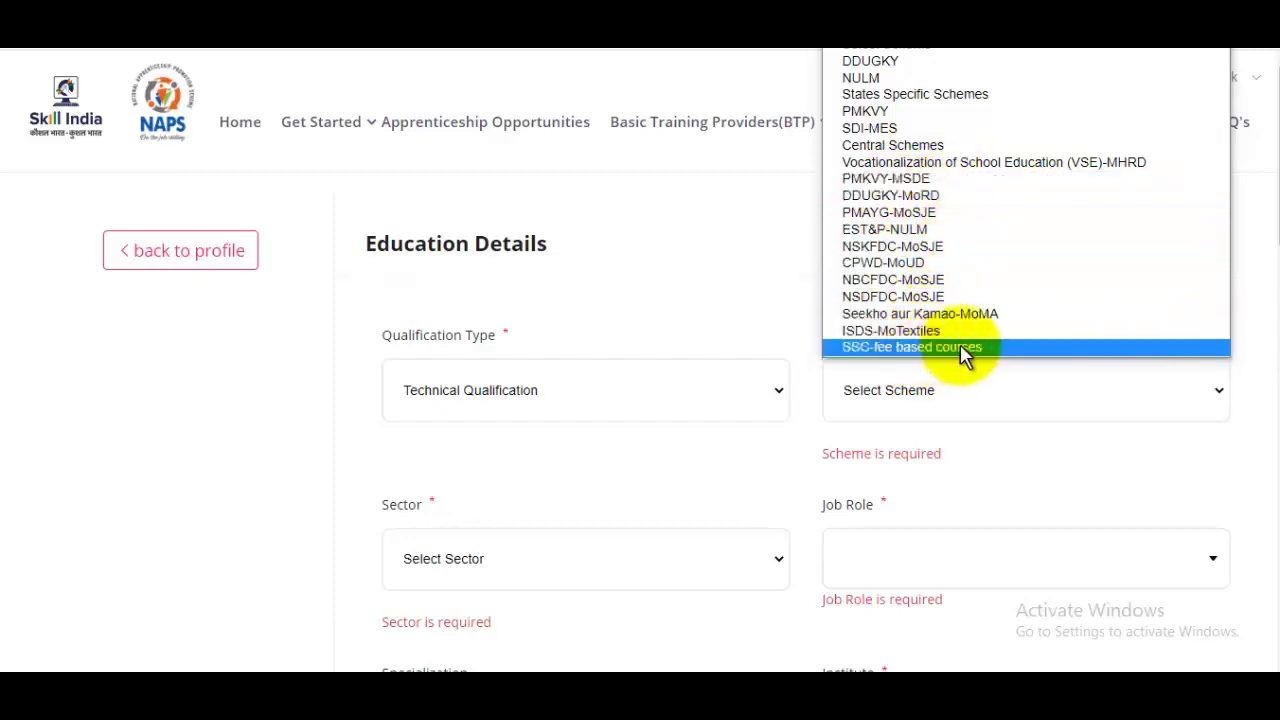
pyautogui.click(938, 94)
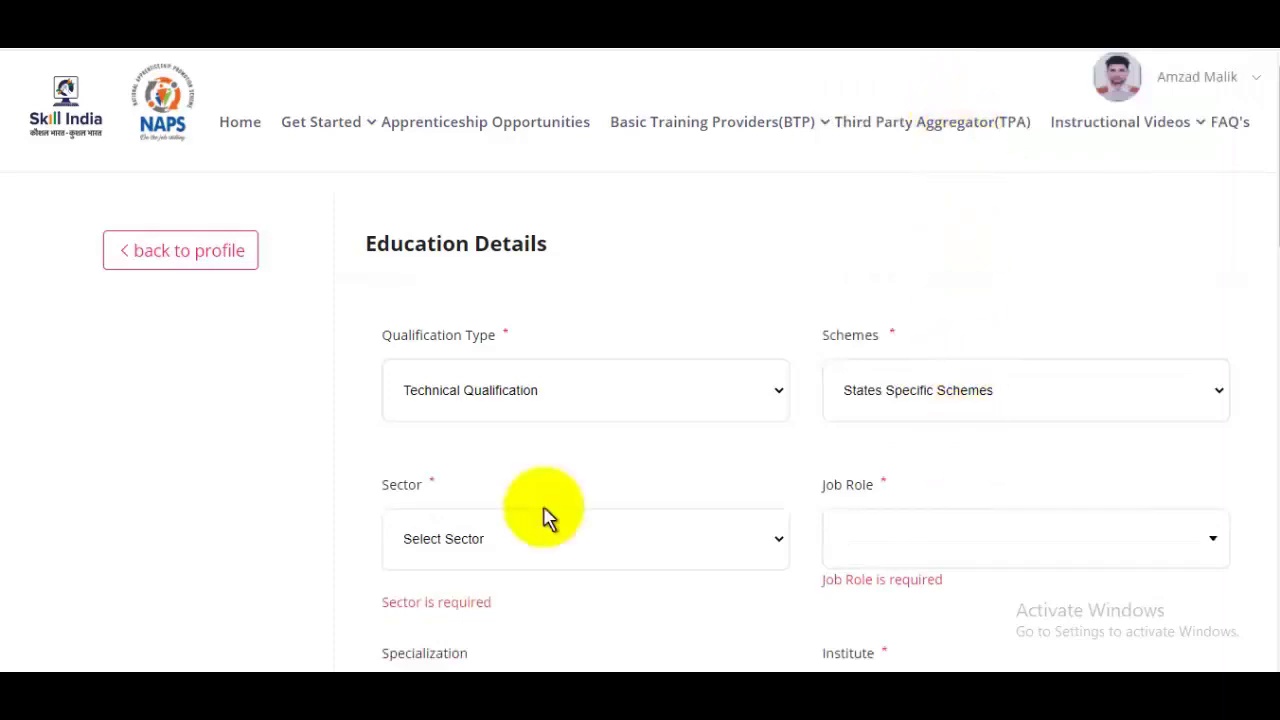
# Set the technical qualification's sector to Instrumentation Automation Surveillance & Communication
pyautogui.click(500, 548)
pyautogui.scroll(-3, 500, 366)
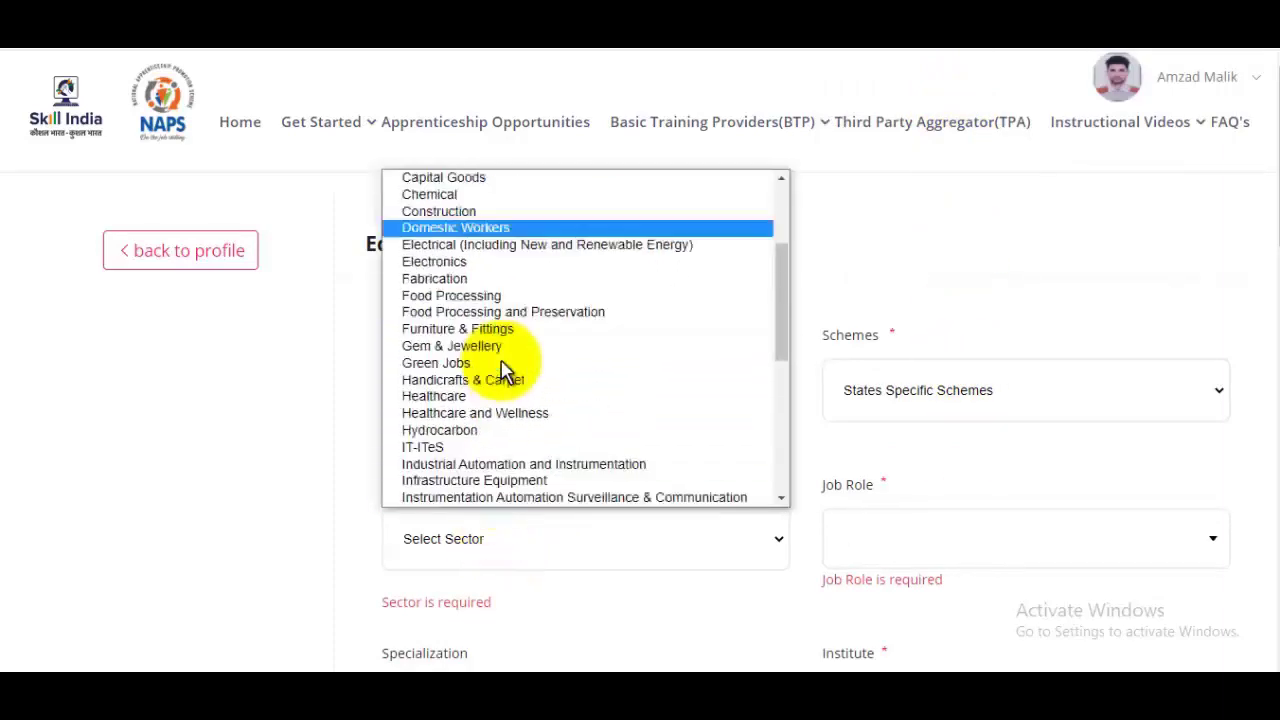
pyautogui.scroll(-4, 505, 370)
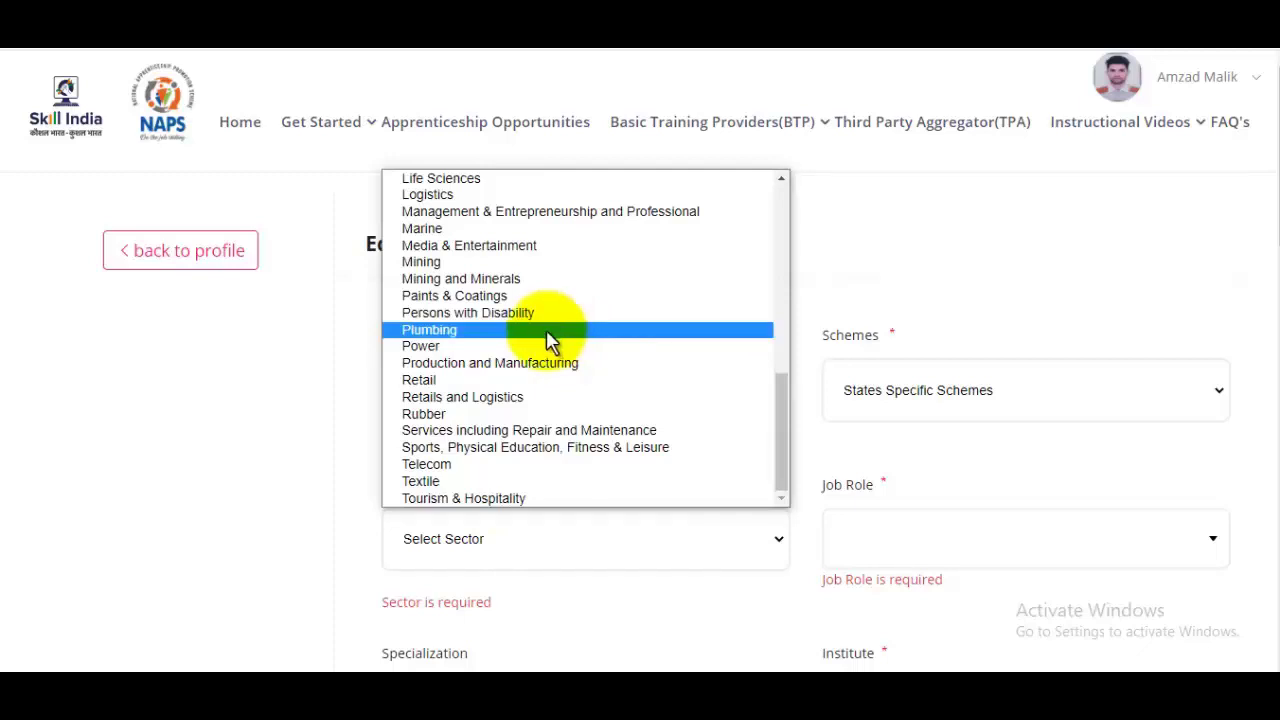
pyautogui.scroll(4, 490, 285)
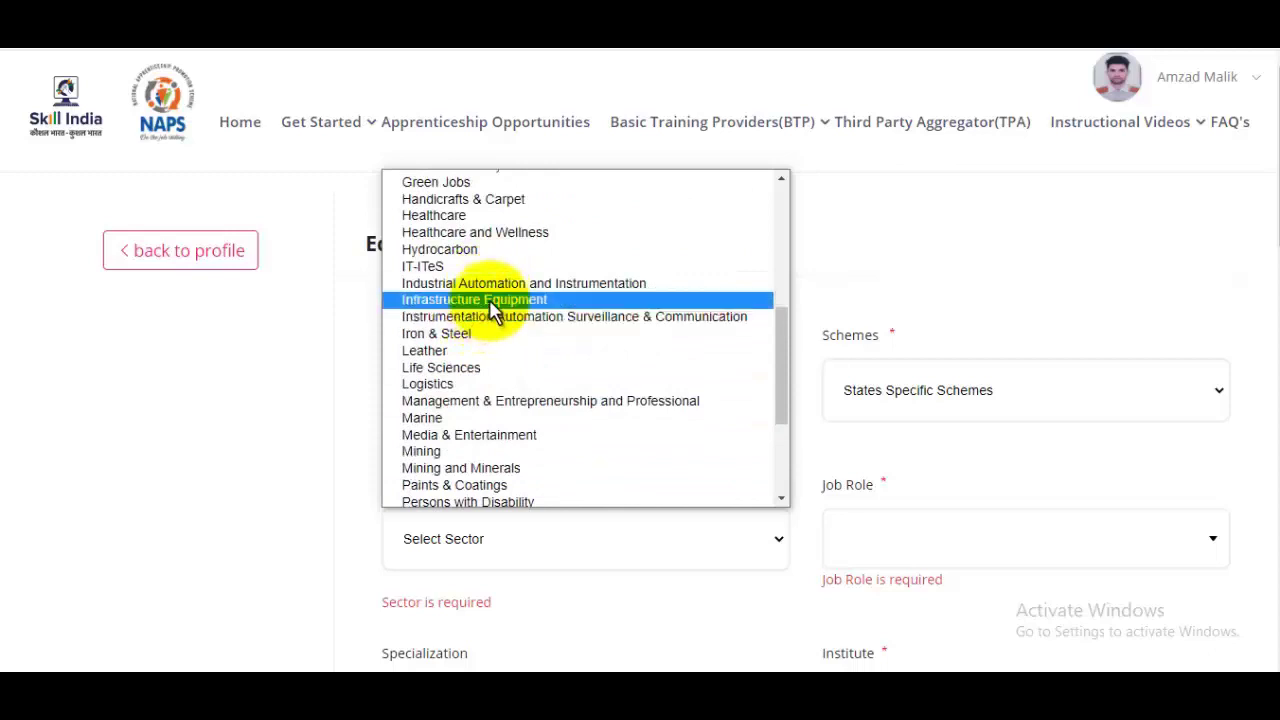
pyautogui.click(510, 317)
# Search the job roles for Fitter and select Mechanic/Fitter for the technical qualification
pyautogui.scroll(-1, 616, 455)
pyautogui.scroll(-2, 616, 466)
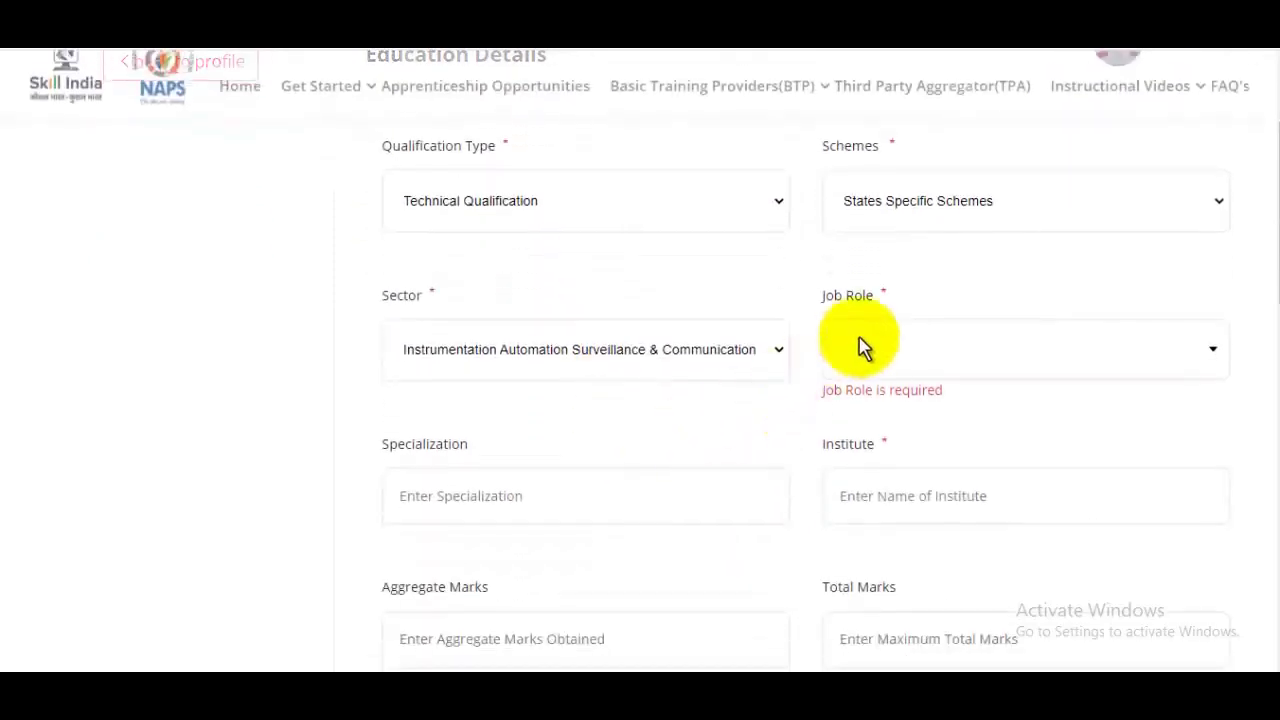
pyautogui.click(870, 352)
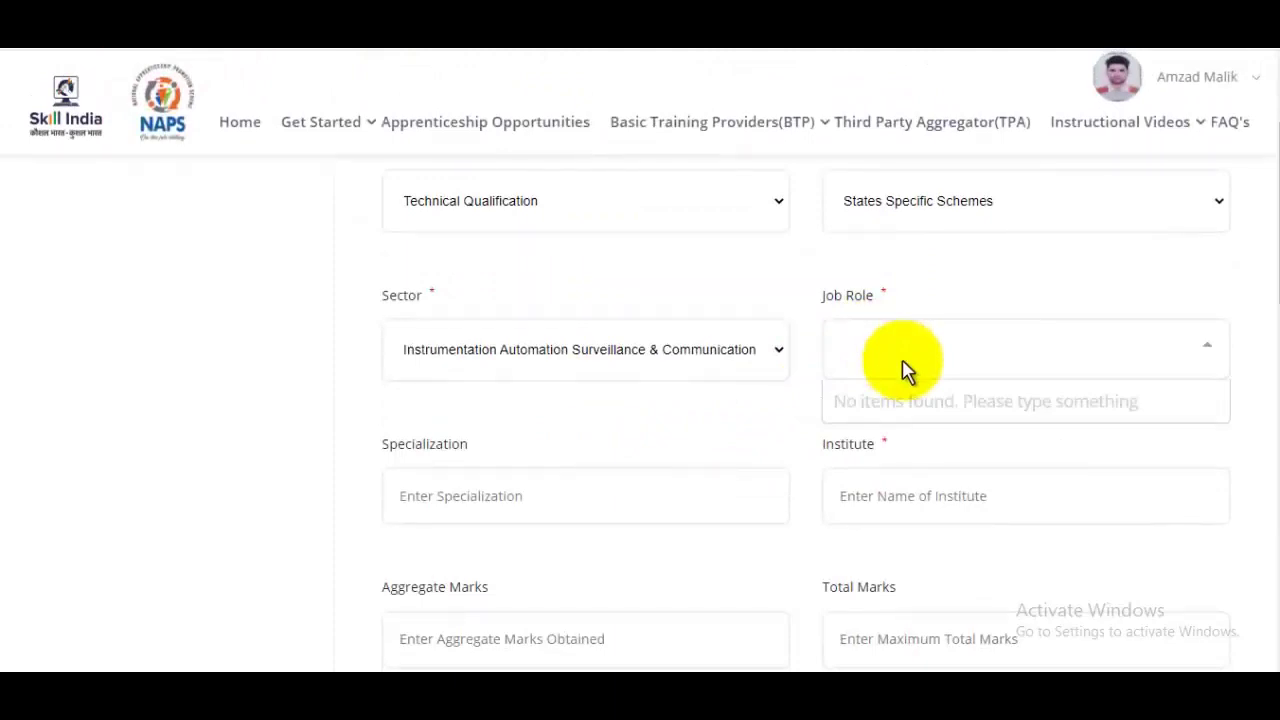
pyautogui.write('F')
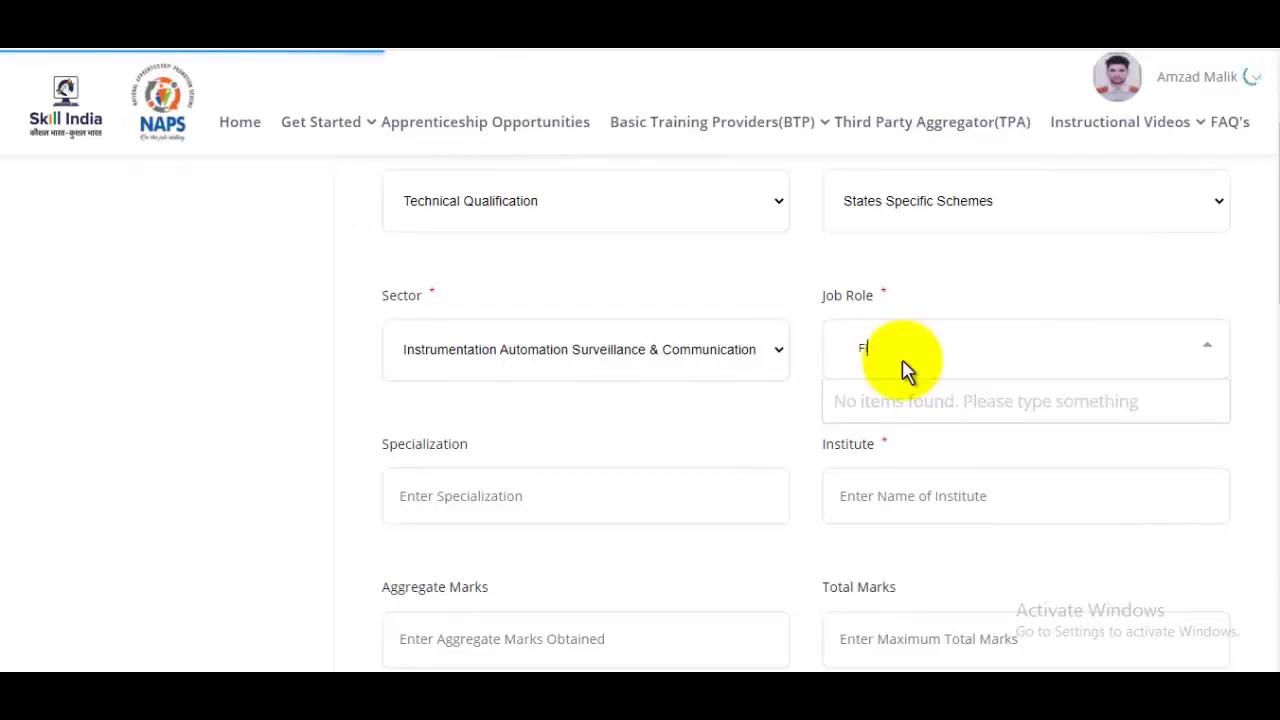
pyautogui.write('itter')
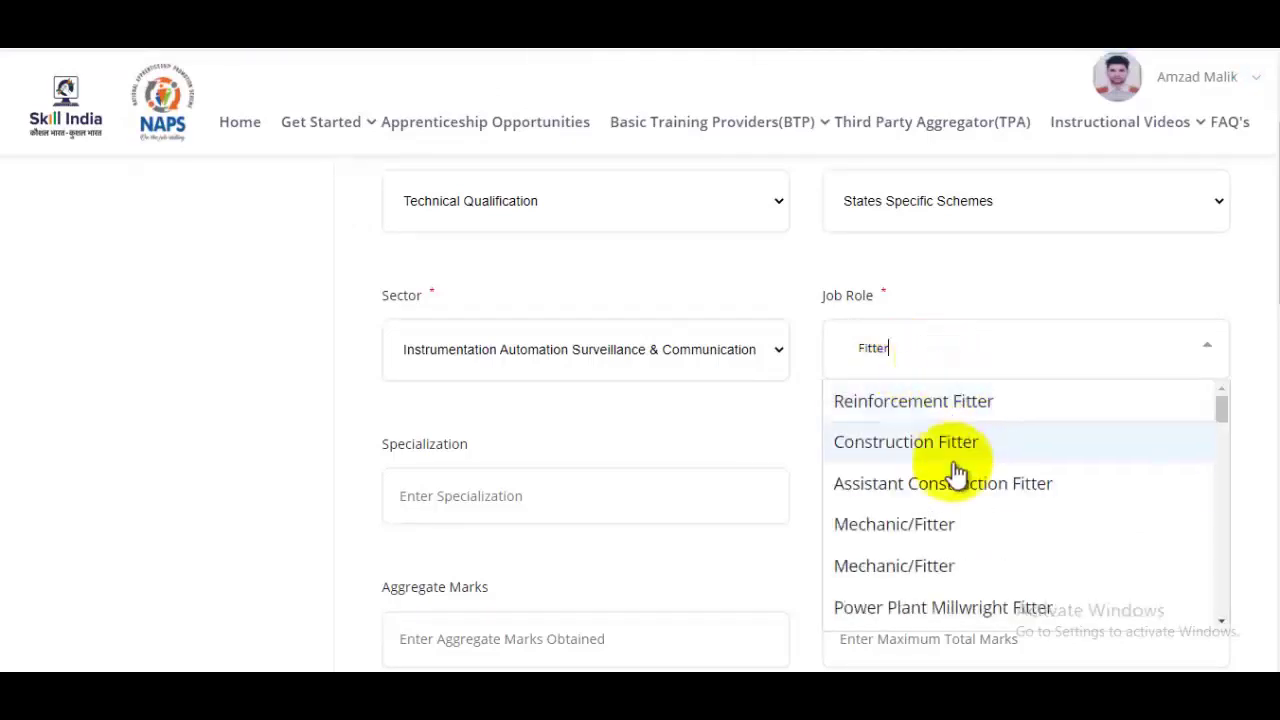
pyautogui.scroll(-1, 900, 490)
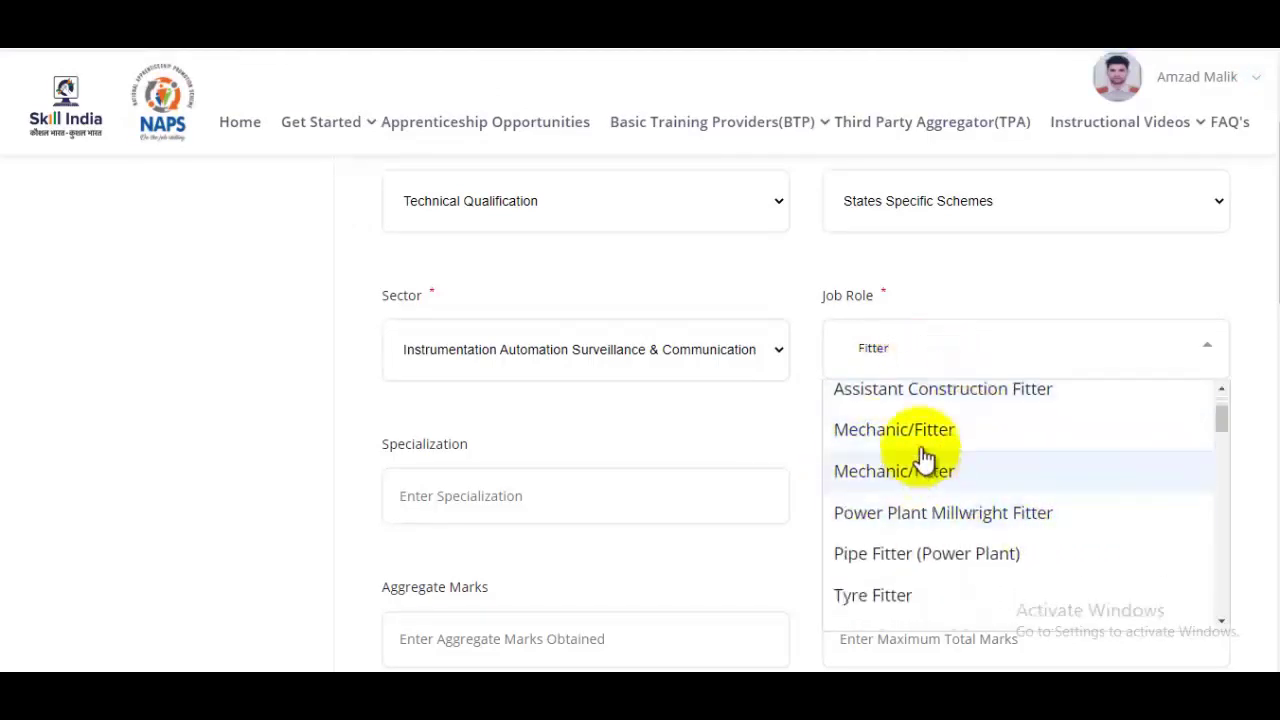
pyautogui.click(1032, 436)
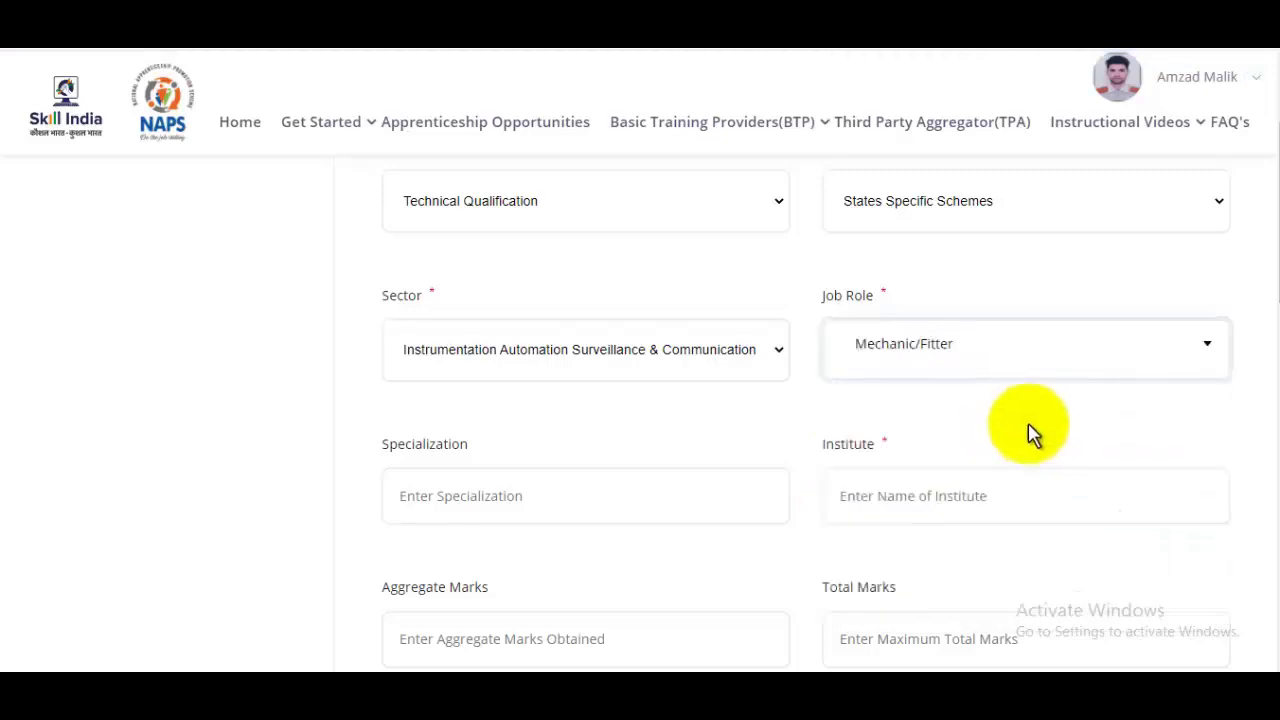
# Change the technical qualification's job role to Power Plant Millwright Fitter
pyautogui.click(997, 367)
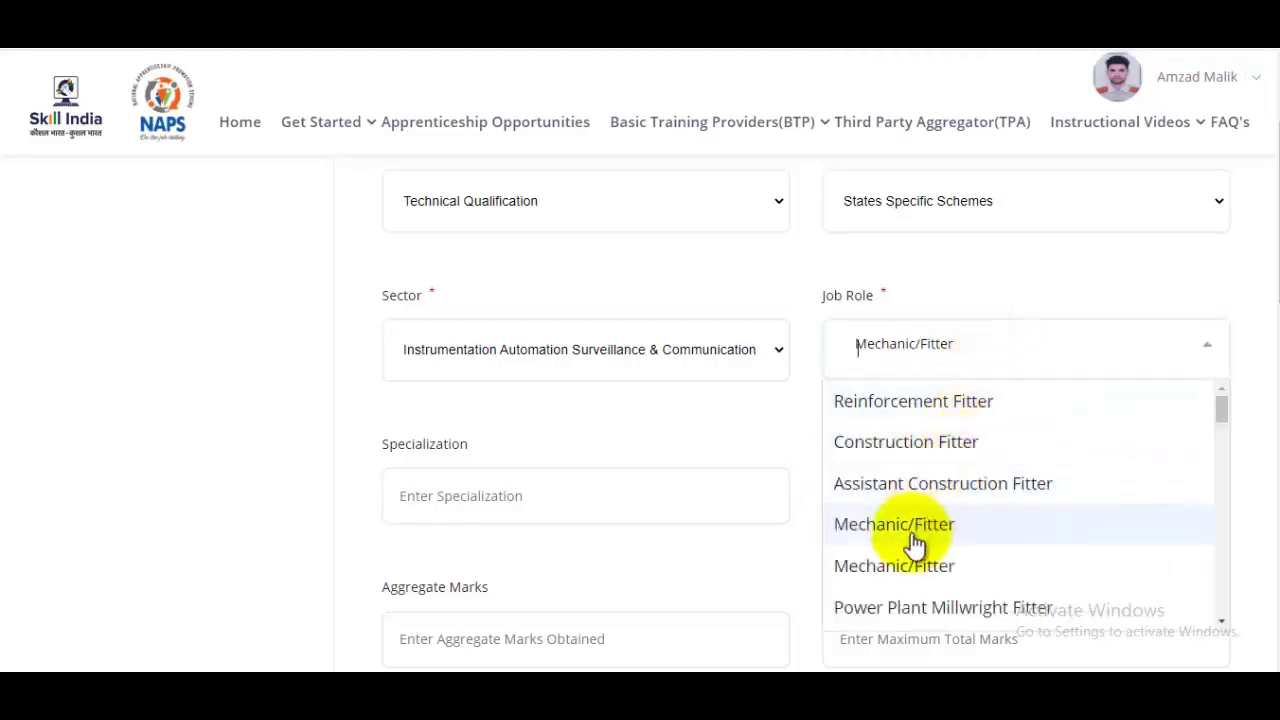
pyautogui.click(878, 607)
pyautogui.click(1006, 380)
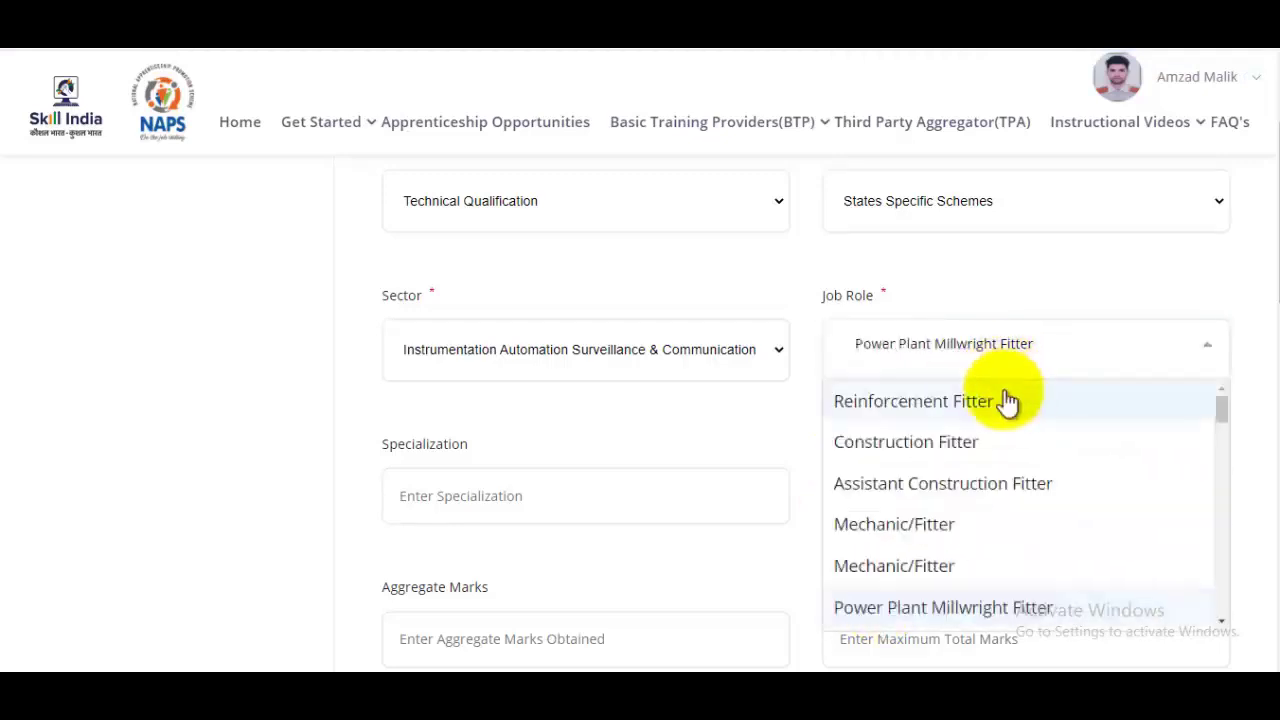
pyautogui.click(1095, 290)
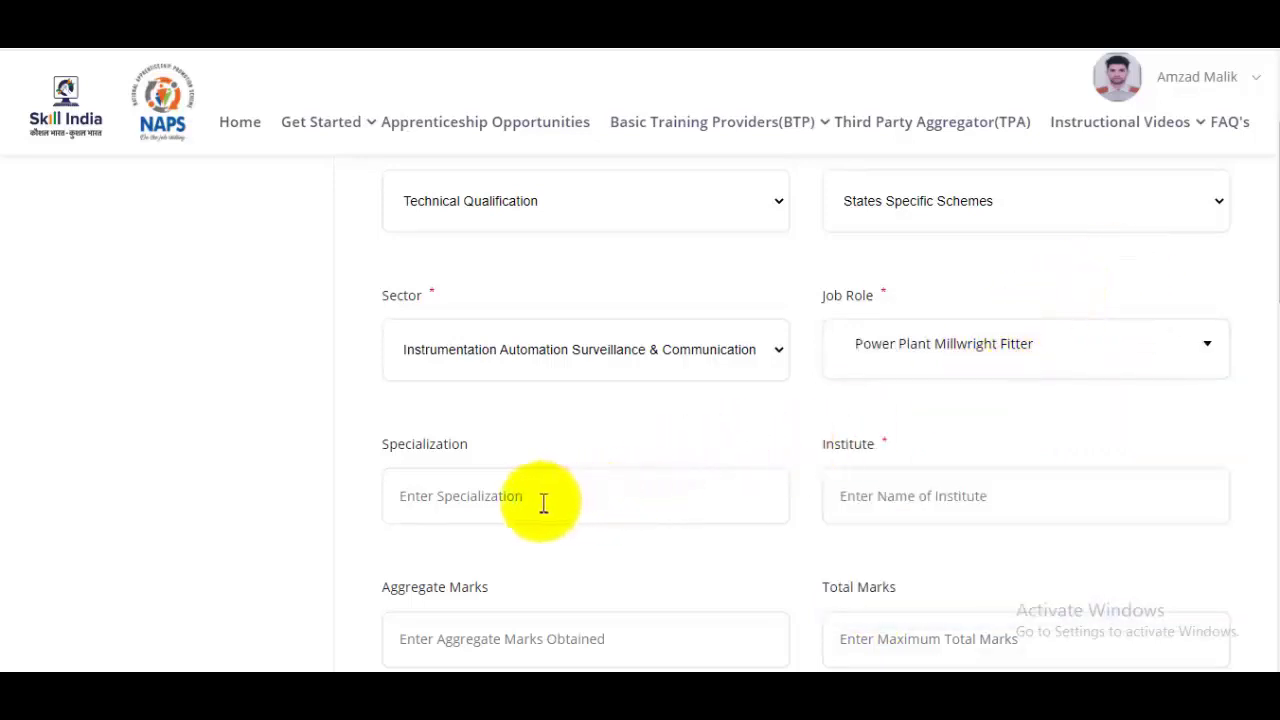
# Enter Fitter as the technical qualification's specialization and CCSU as its institute
pyautogui.click(495, 496)
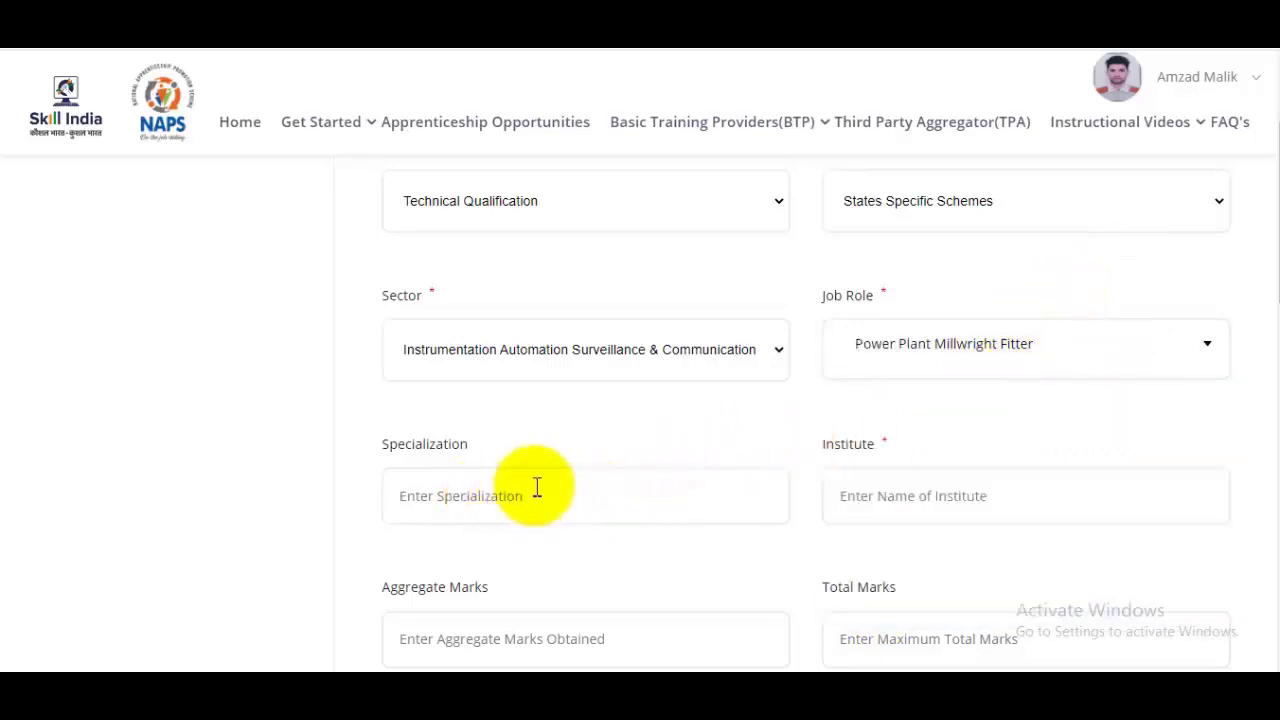
pyautogui.write('Fitter')
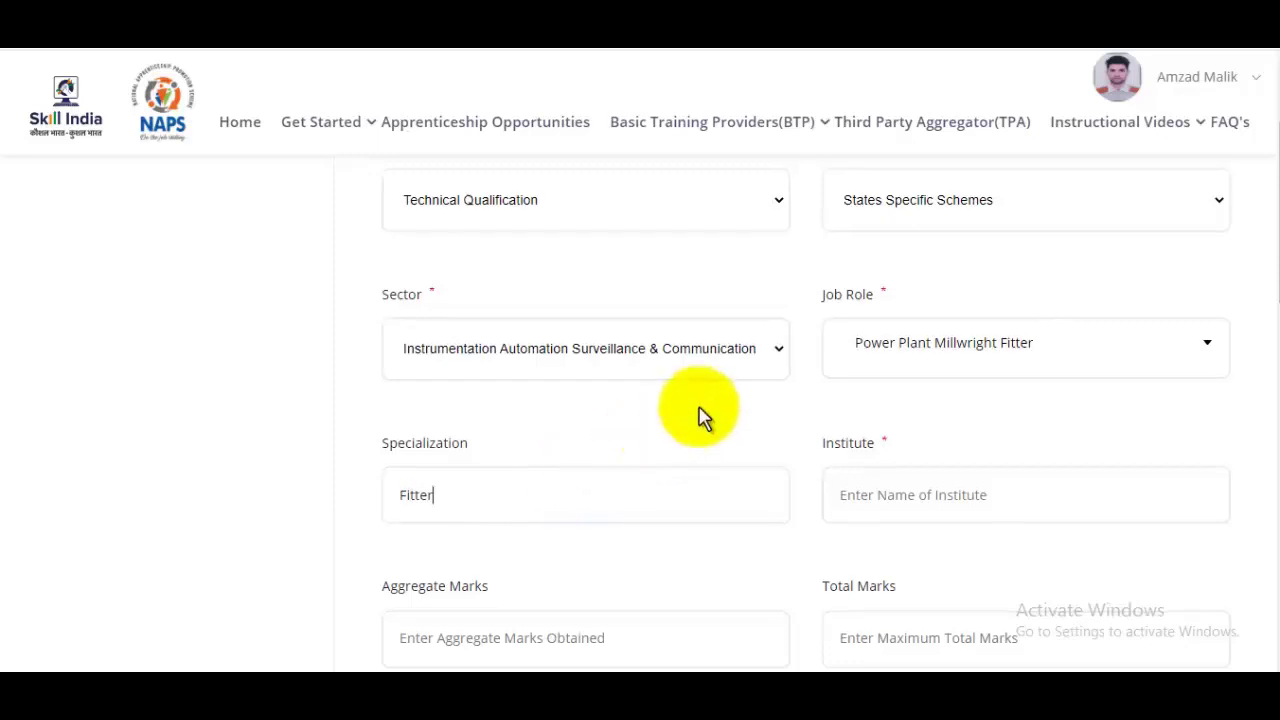
pyautogui.scroll(-2, 700, 420)
pyautogui.click(949, 313)
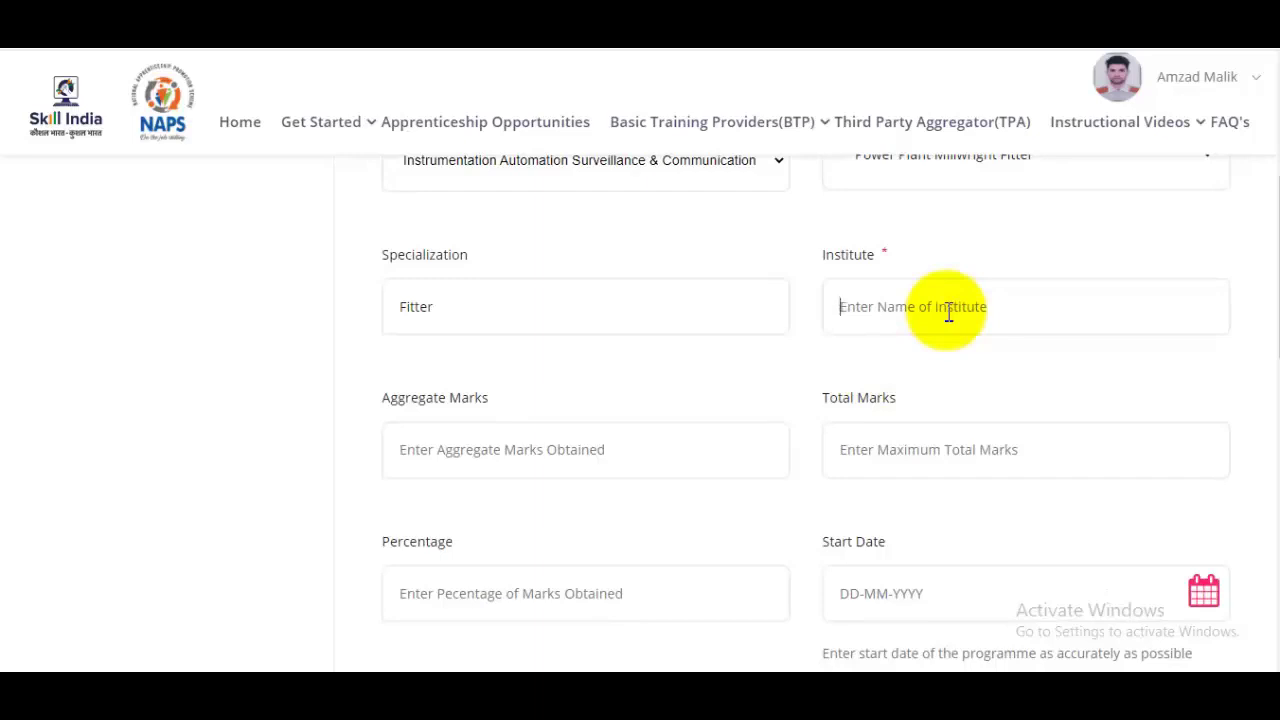
pyautogui.write('CCSU')
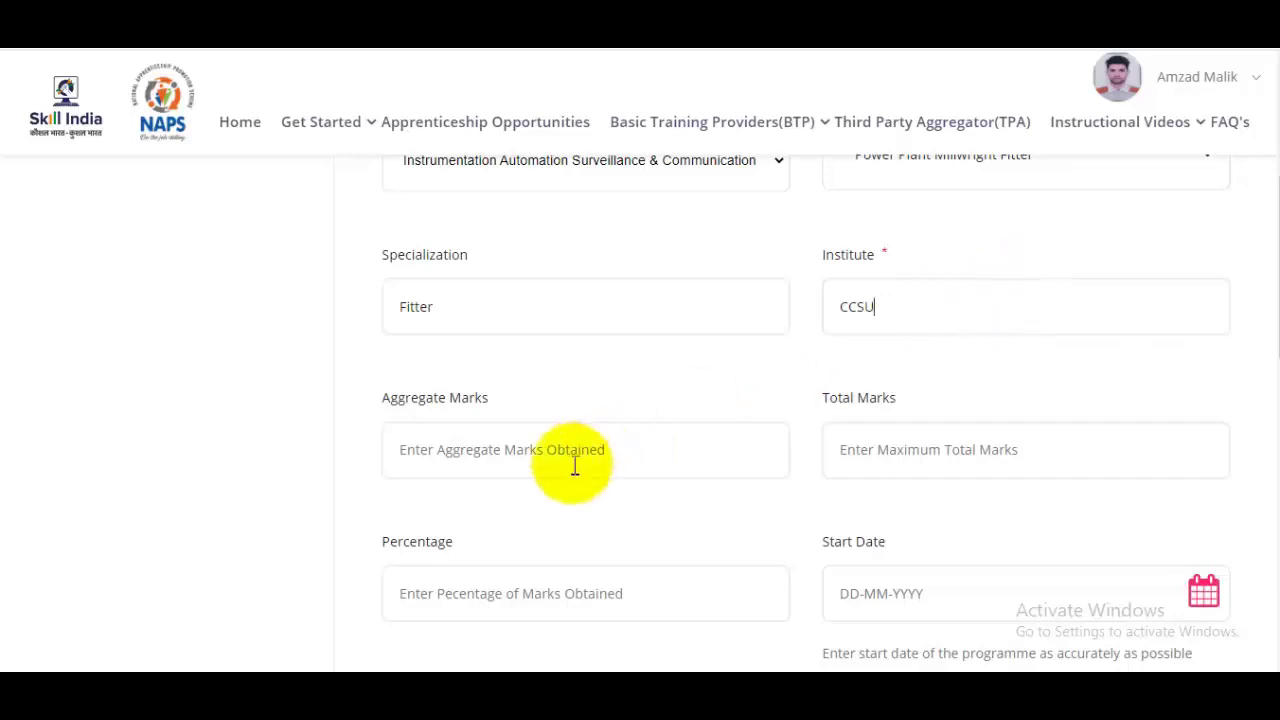
# Enter the technical qualification's marks as 478 aggregate out of 500 total, with a percentage of 93
pyautogui.click(521, 462)
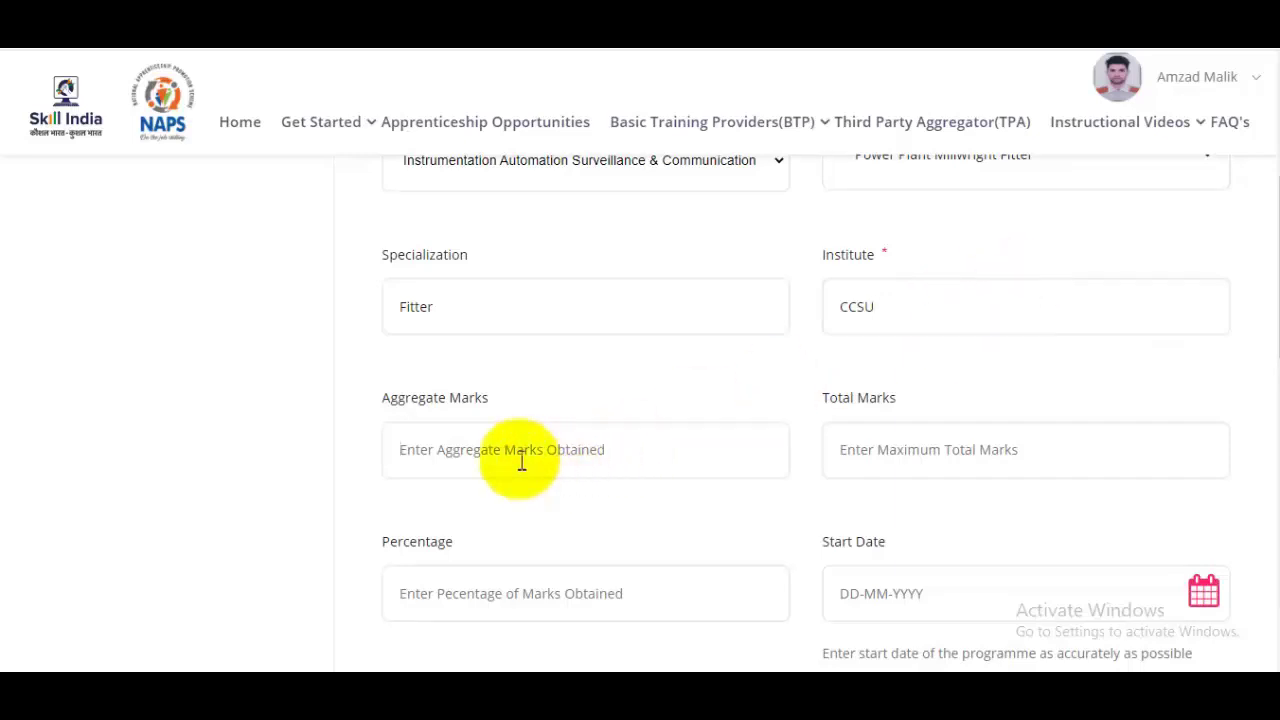
pyautogui.write('478')
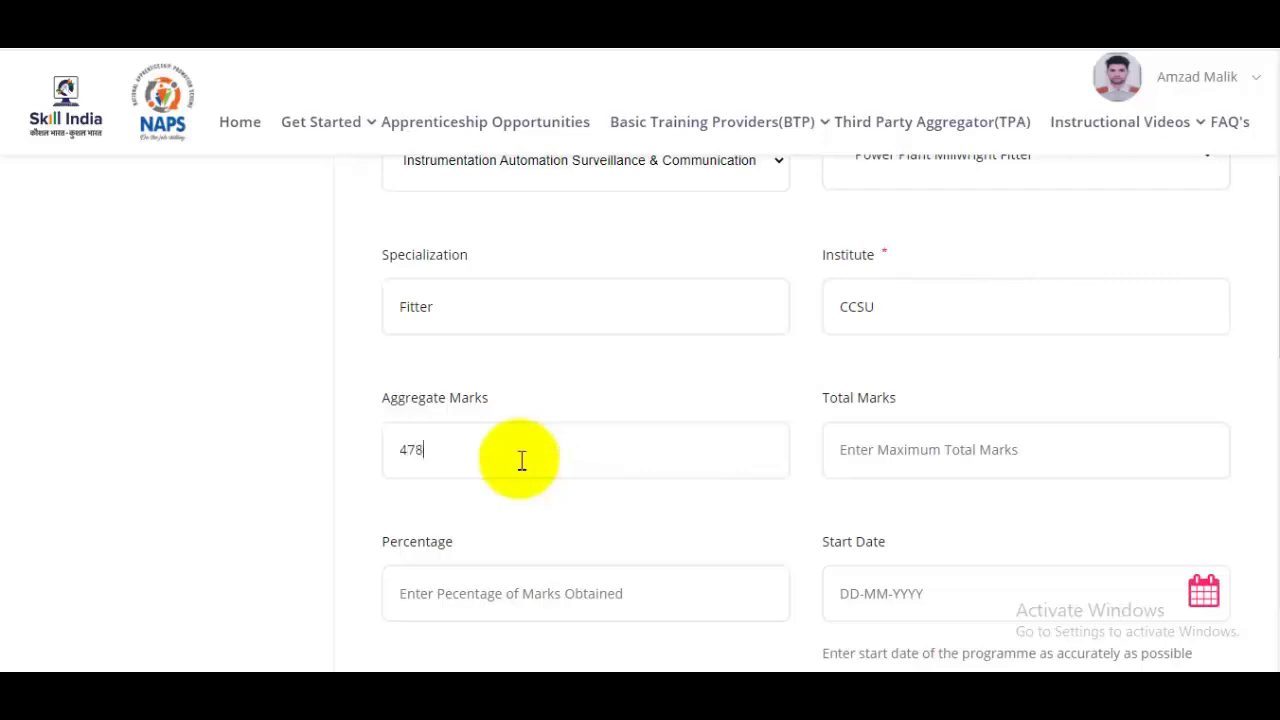
pyautogui.click(957, 447)
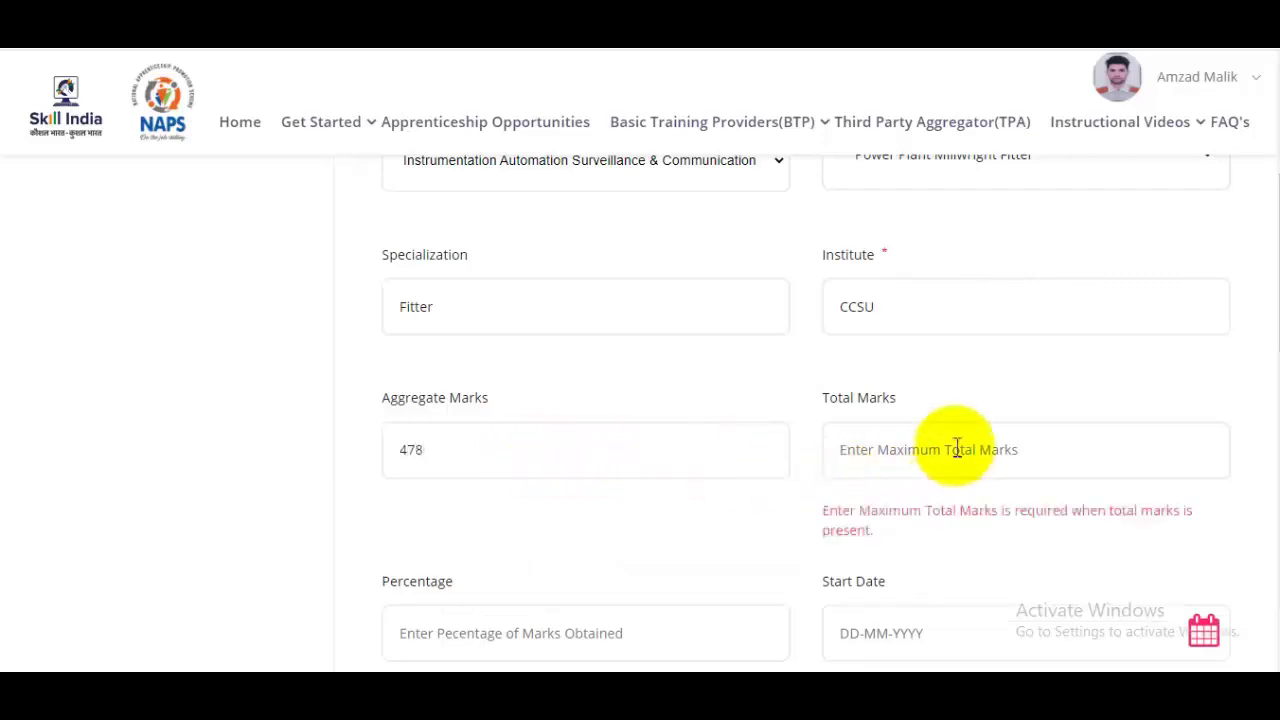
pyautogui.write('500')
pyautogui.scroll(-1, 594, 486)
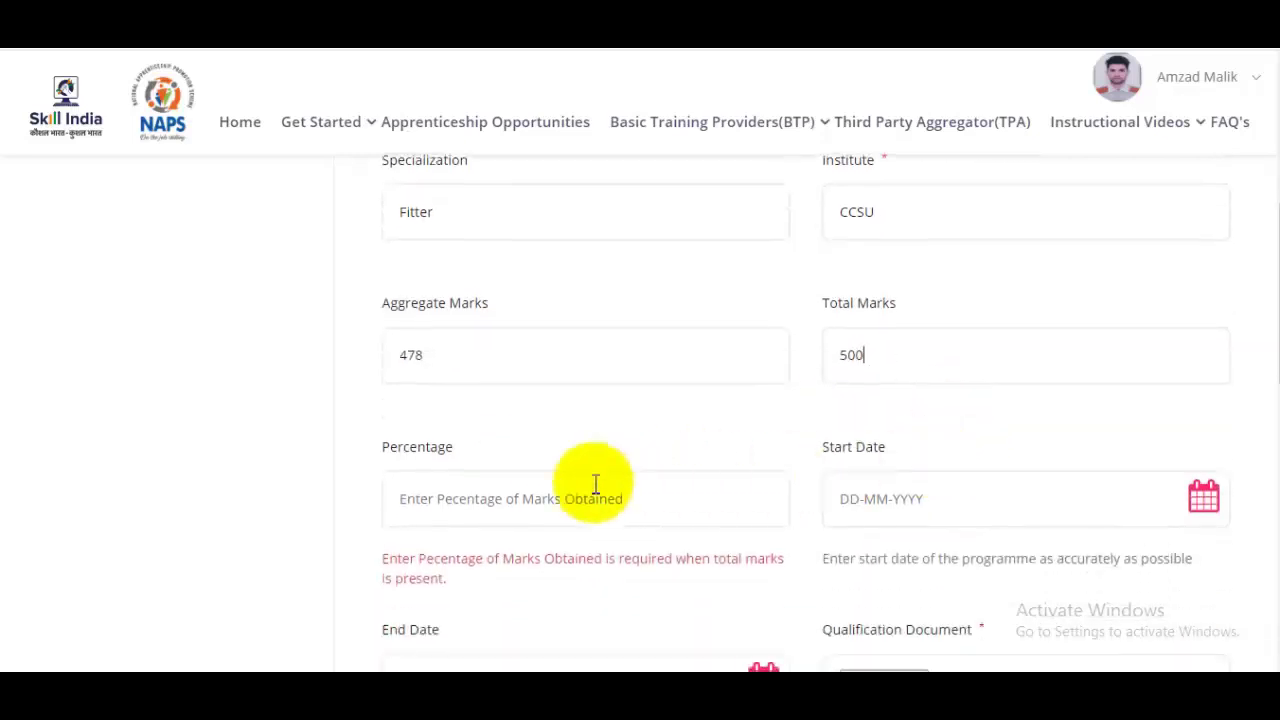
pyautogui.click(557, 498)
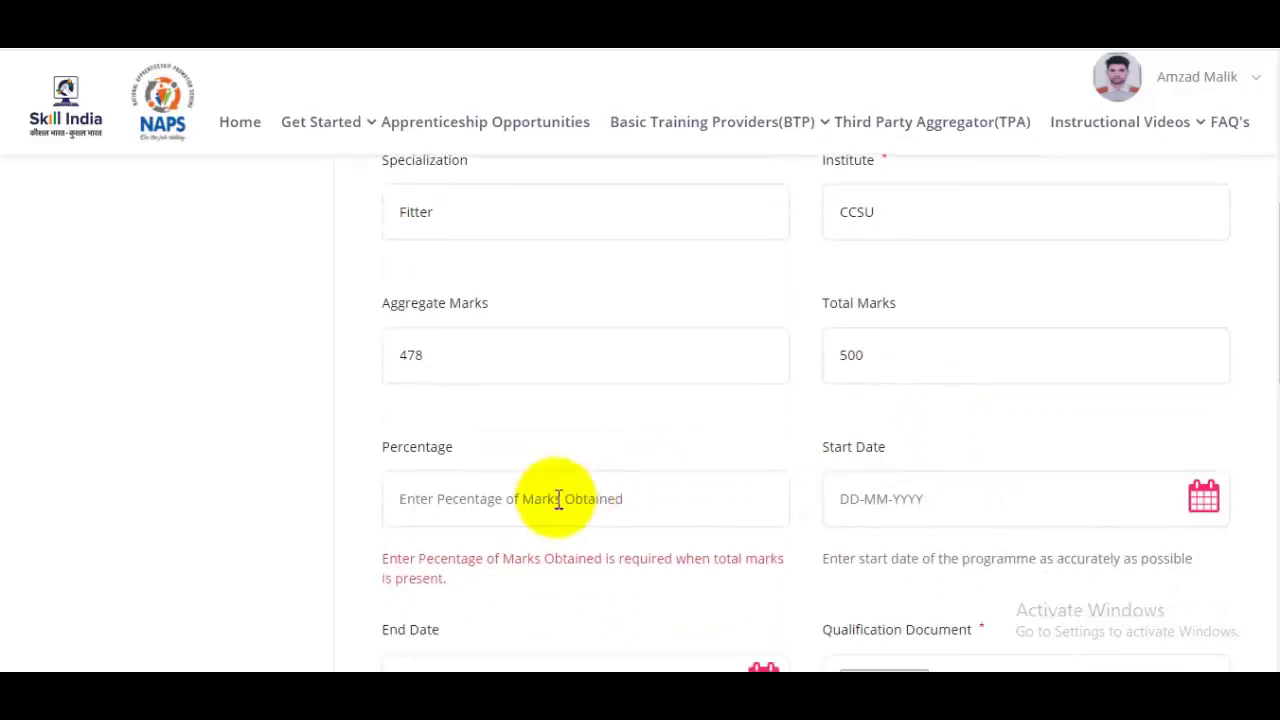
pyautogui.write('93')
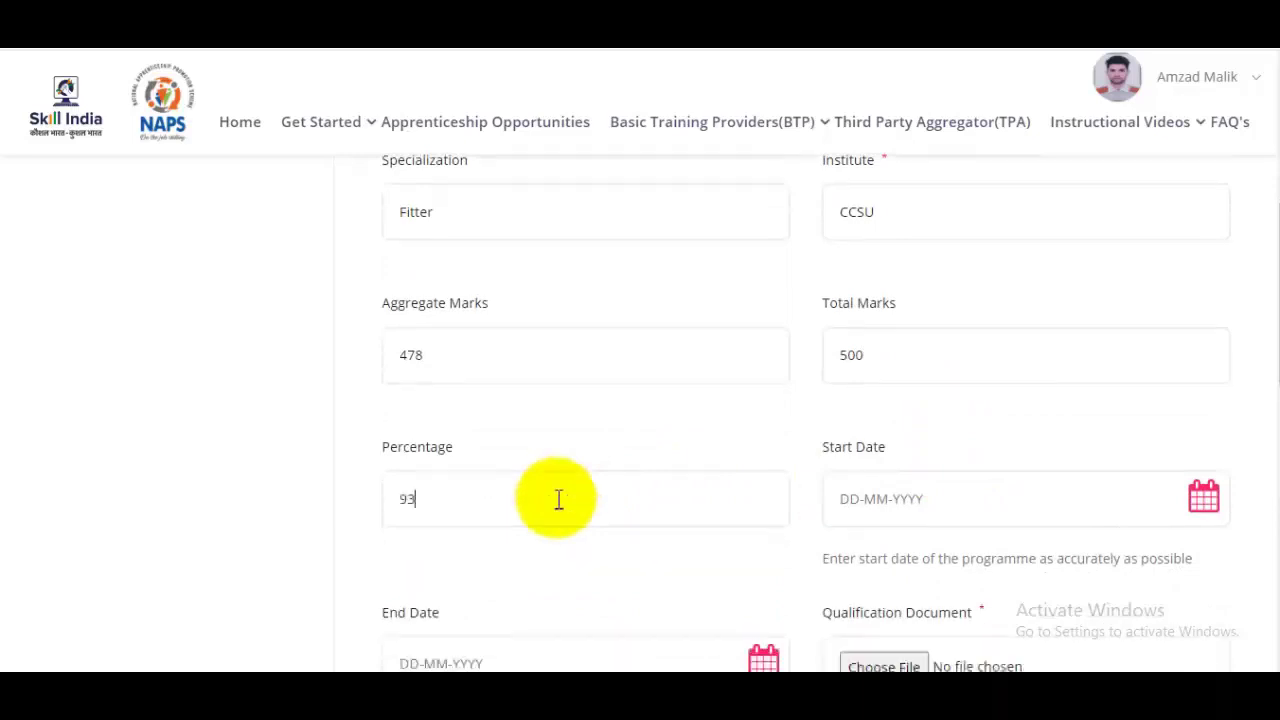
# Set the technical qualification's start date to 16 July 2016
pyautogui.scroll(-3, 611, 451)
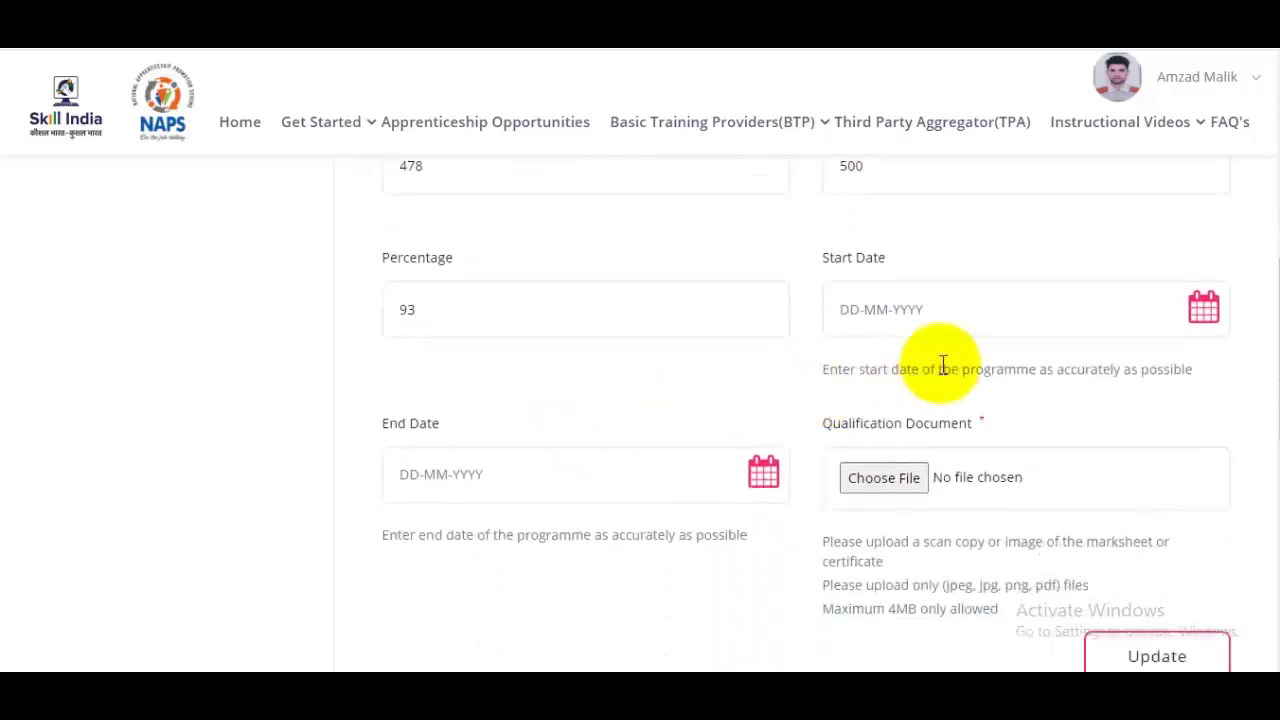
pyautogui.click(1199, 222)
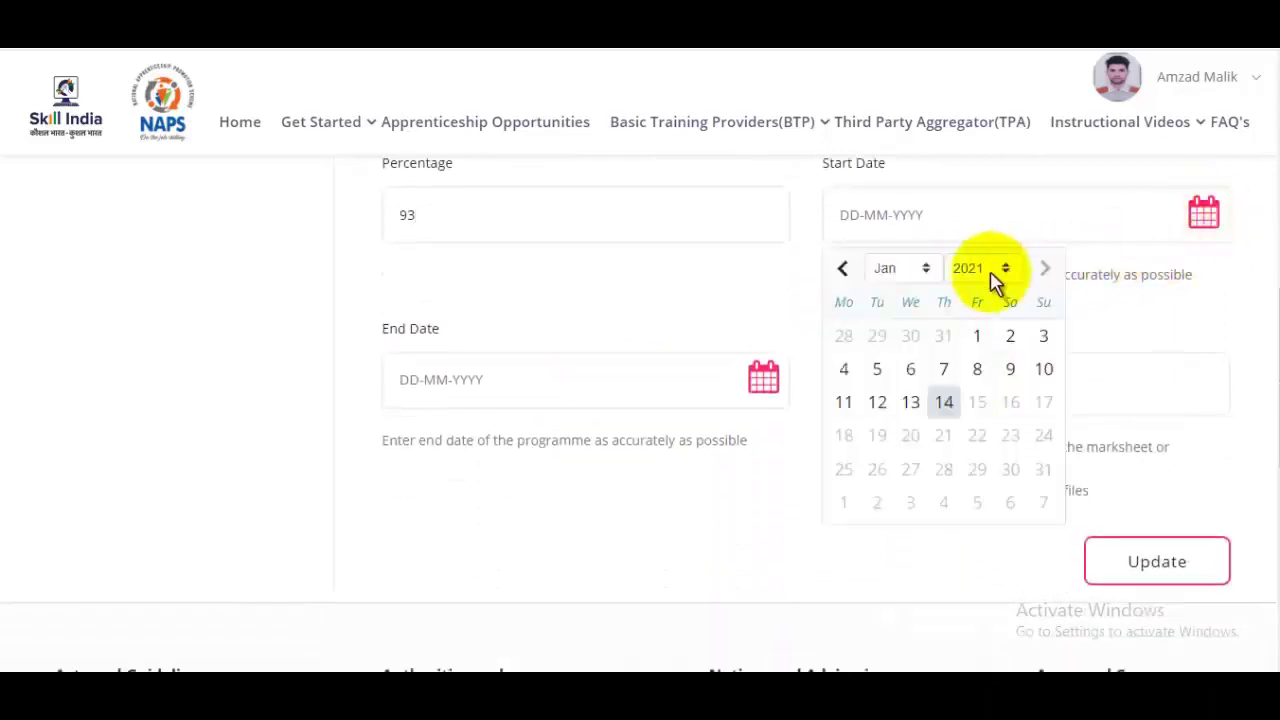
pyautogui.click(1003, 272)
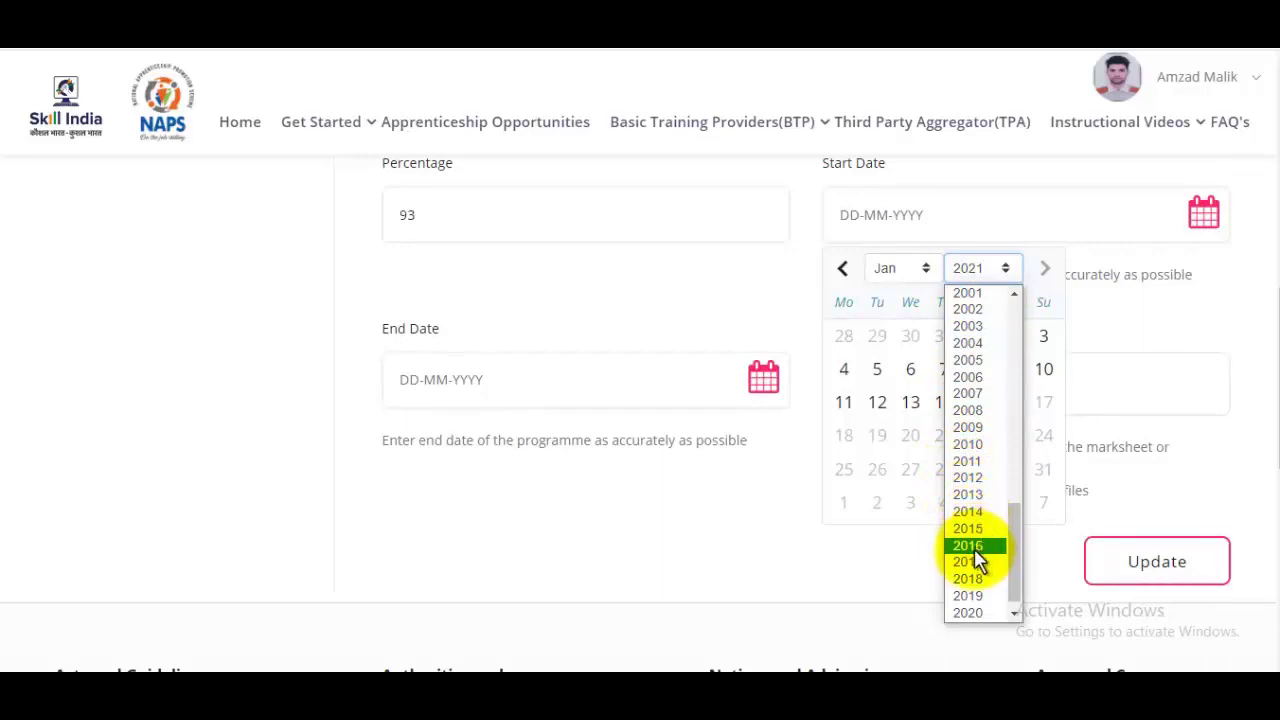
pyautogui.click(970, 547)
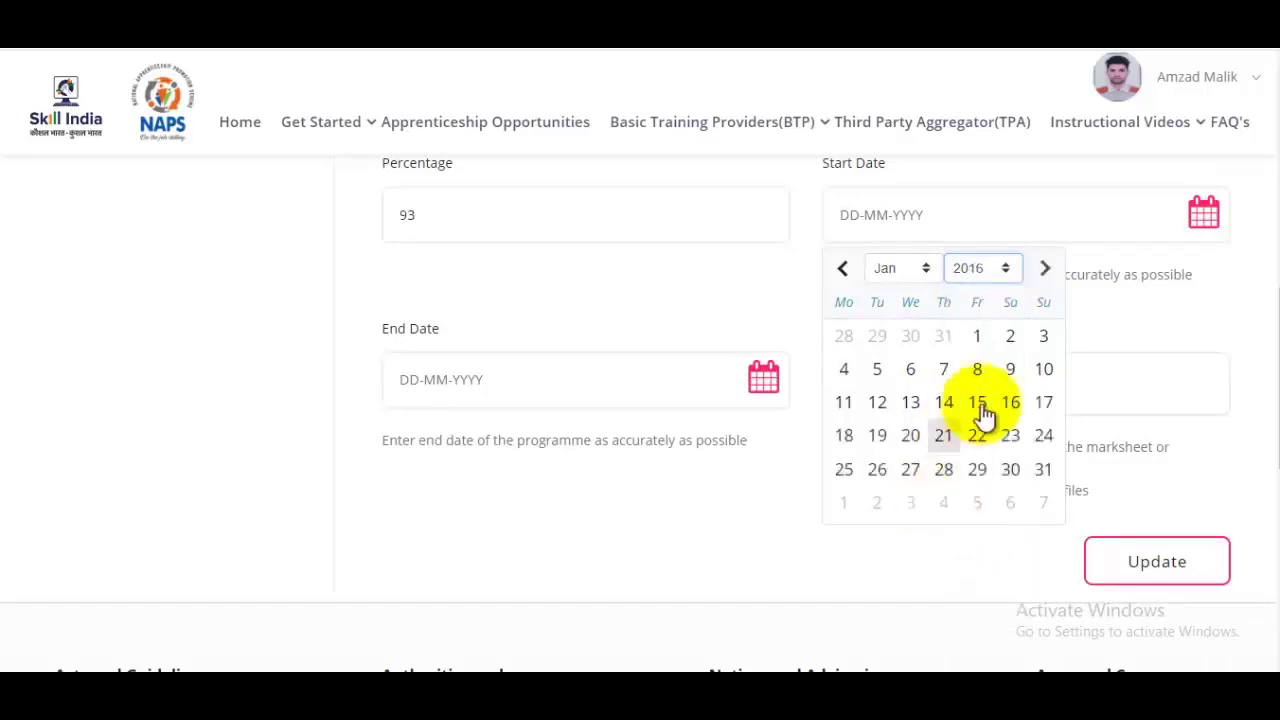
pyautogui.click(900, 268)
pyautogui.click(903, 396)
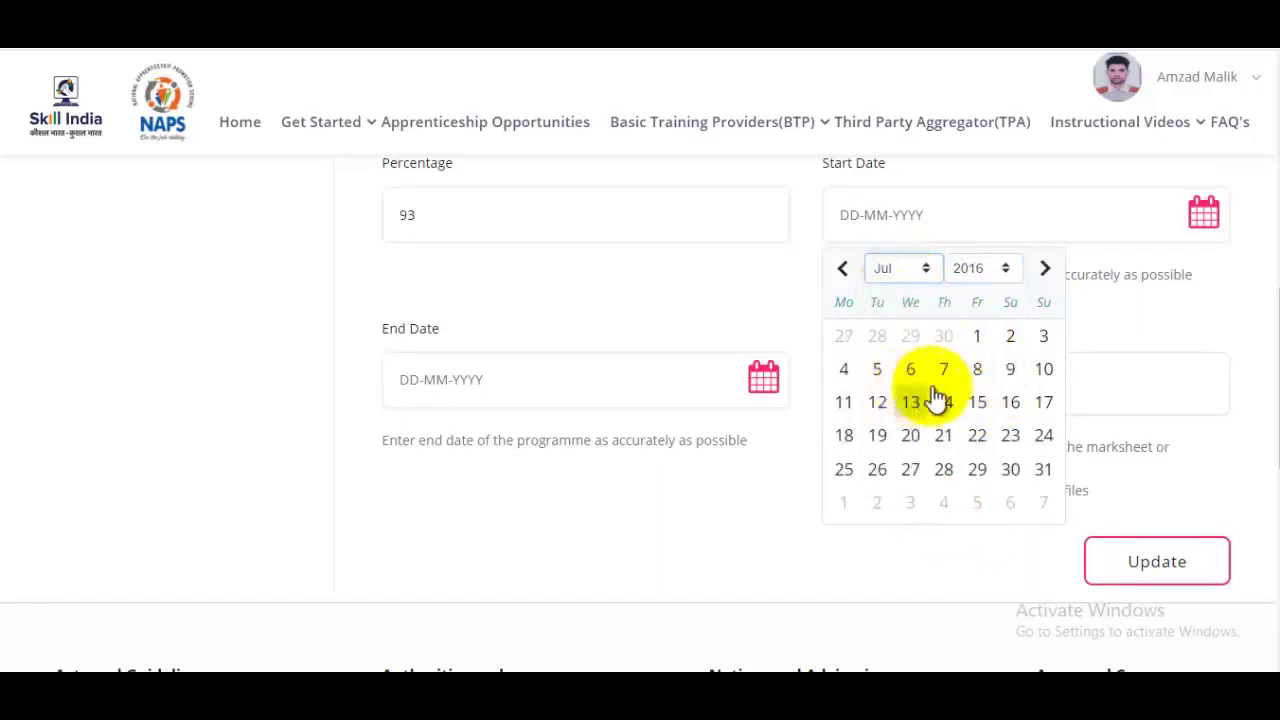
pyautogui.click(1008, 403)
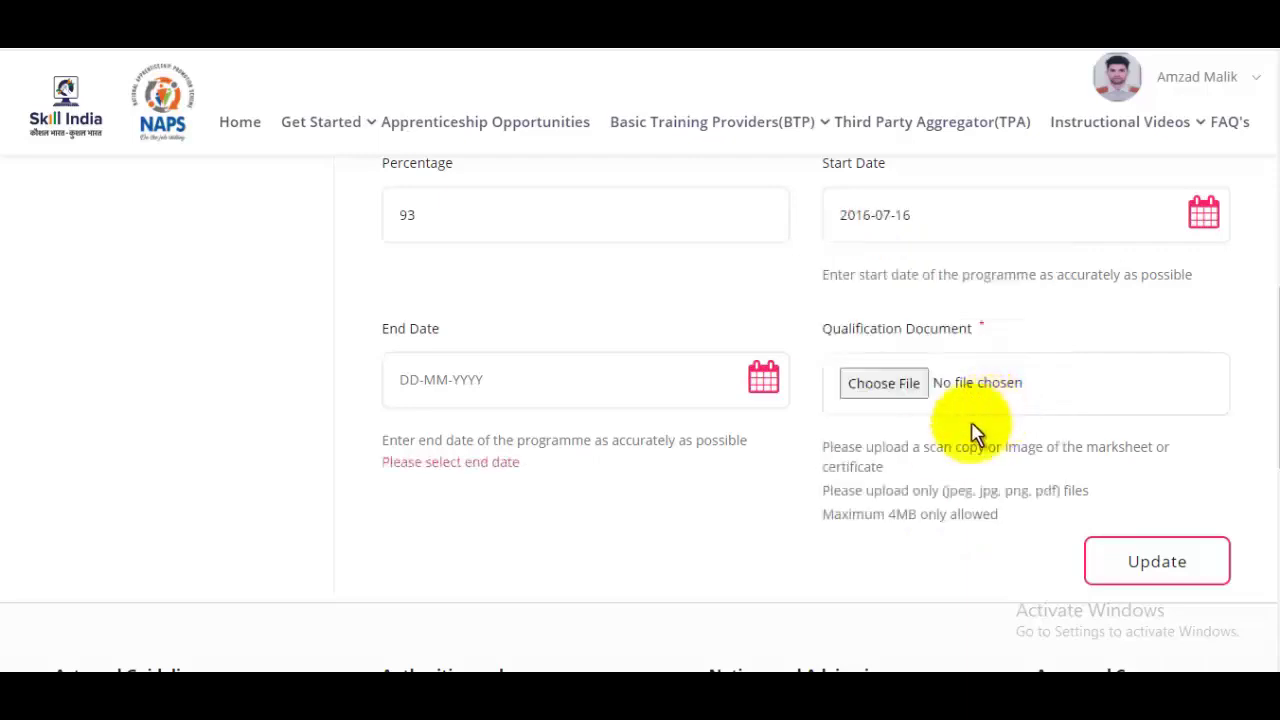
# Set the technical qualification's end date to 14 September 2018
pyautogui.click(765, 385)
pyautogui.click(530, 440)
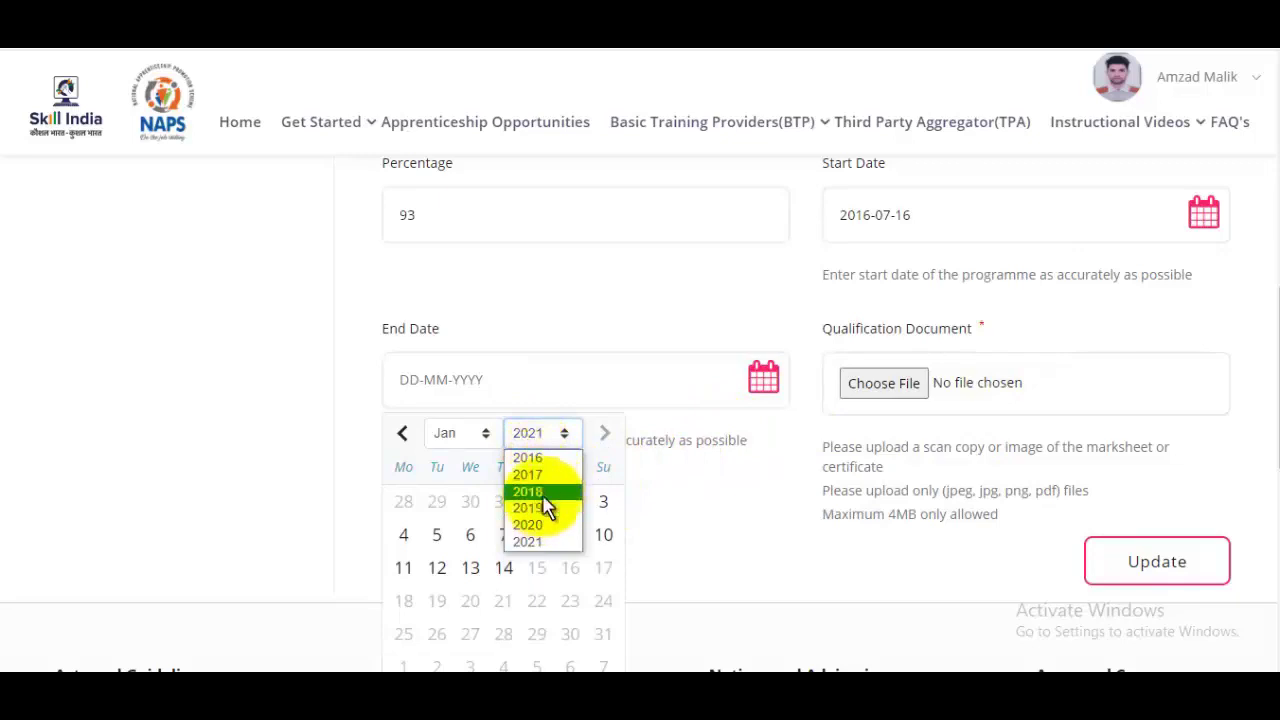
pyautogui.click(540, 492)
pyautogui.click(480, 436)
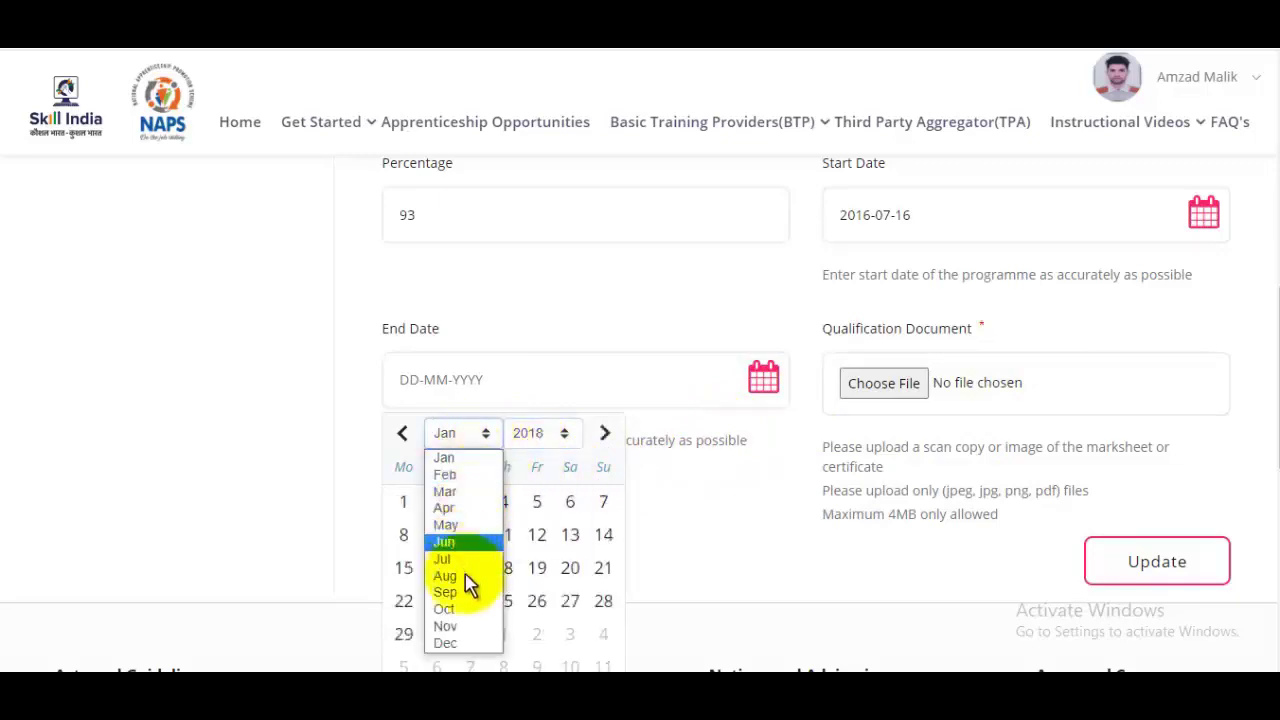
pyautogui.click(457, 602)
pyautogui.click(548, 566)
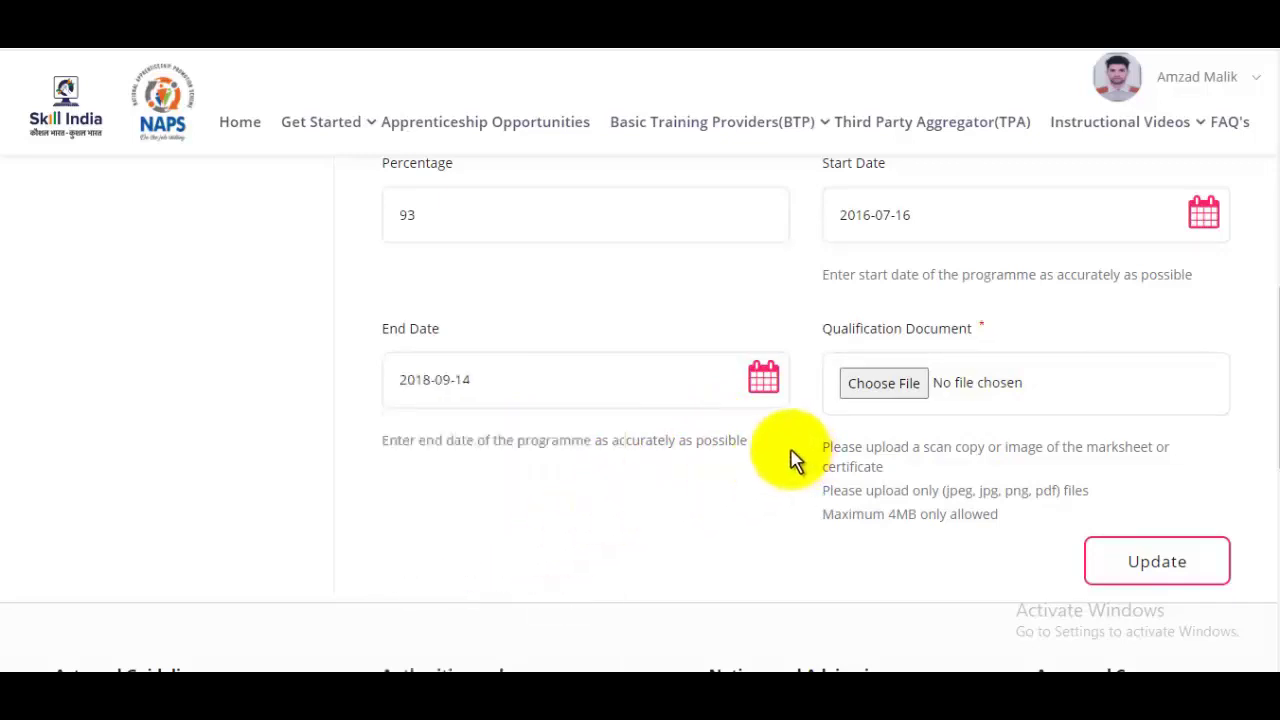
# Attach MarkSheet.jpg as the qualification document and save the technical qualification entry
pyautogui.click(903, 382)
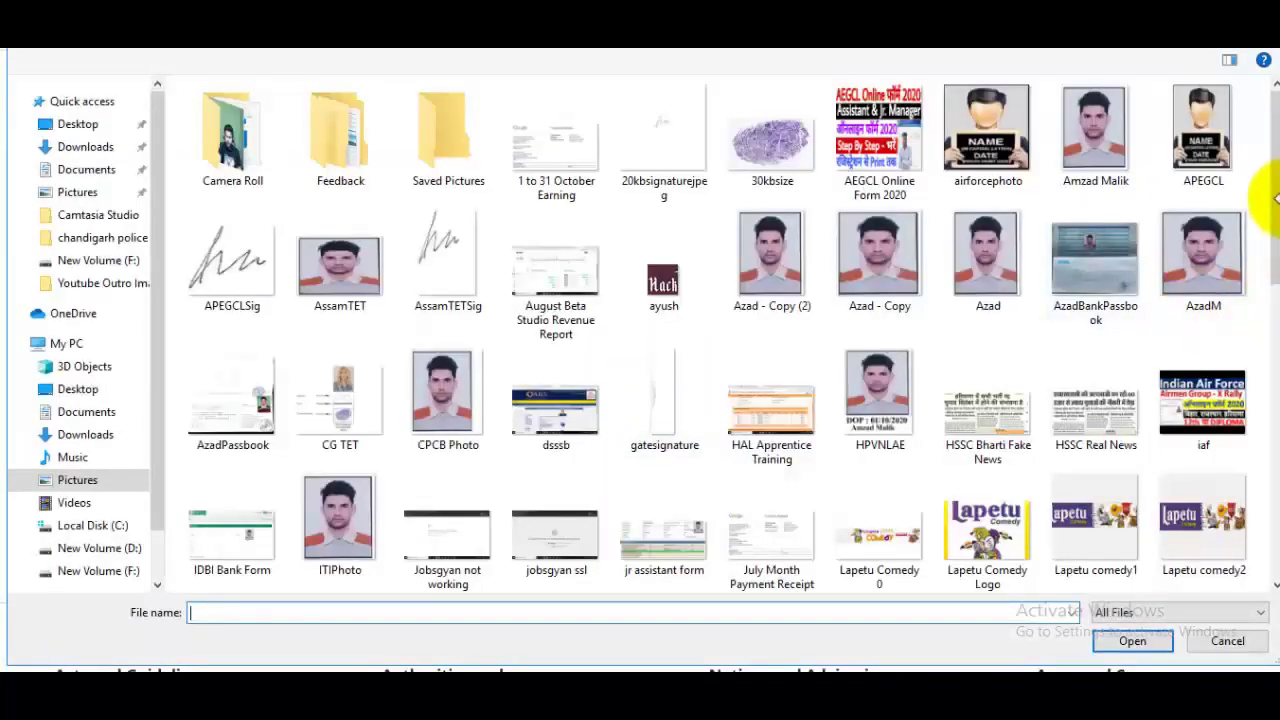
pyautogui.moveTo(1276, 198); pyautogui.dragTo(1262, 362)
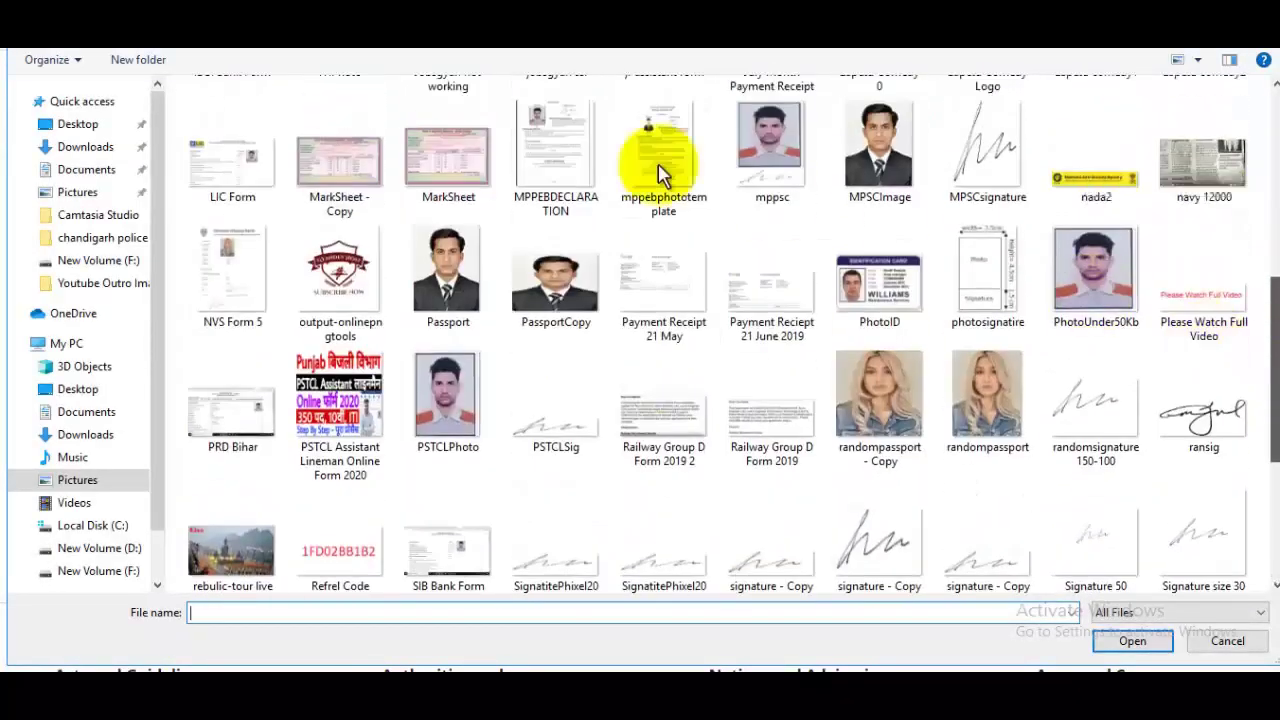
pyautogui.click(448, 160)
pyautogui.click(1133, 641)
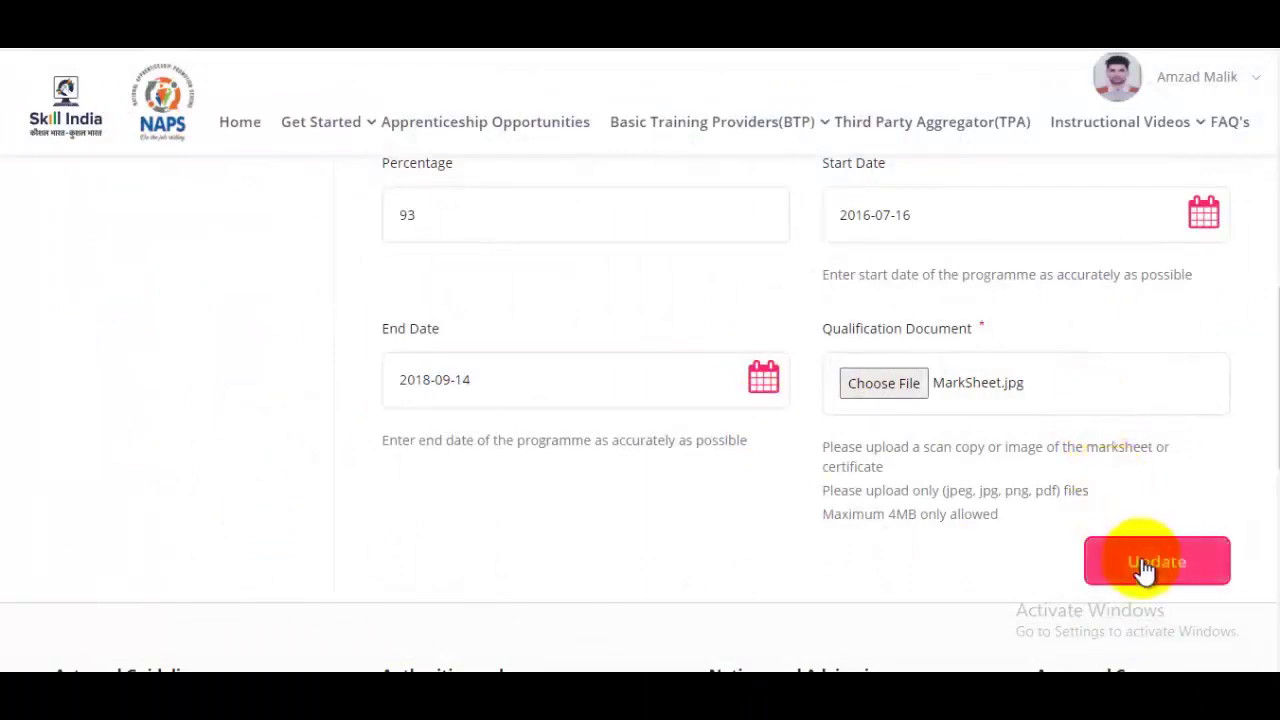
pyautogui.moveTo(1272, 415); pyautogui.dragTo(1272, 490)
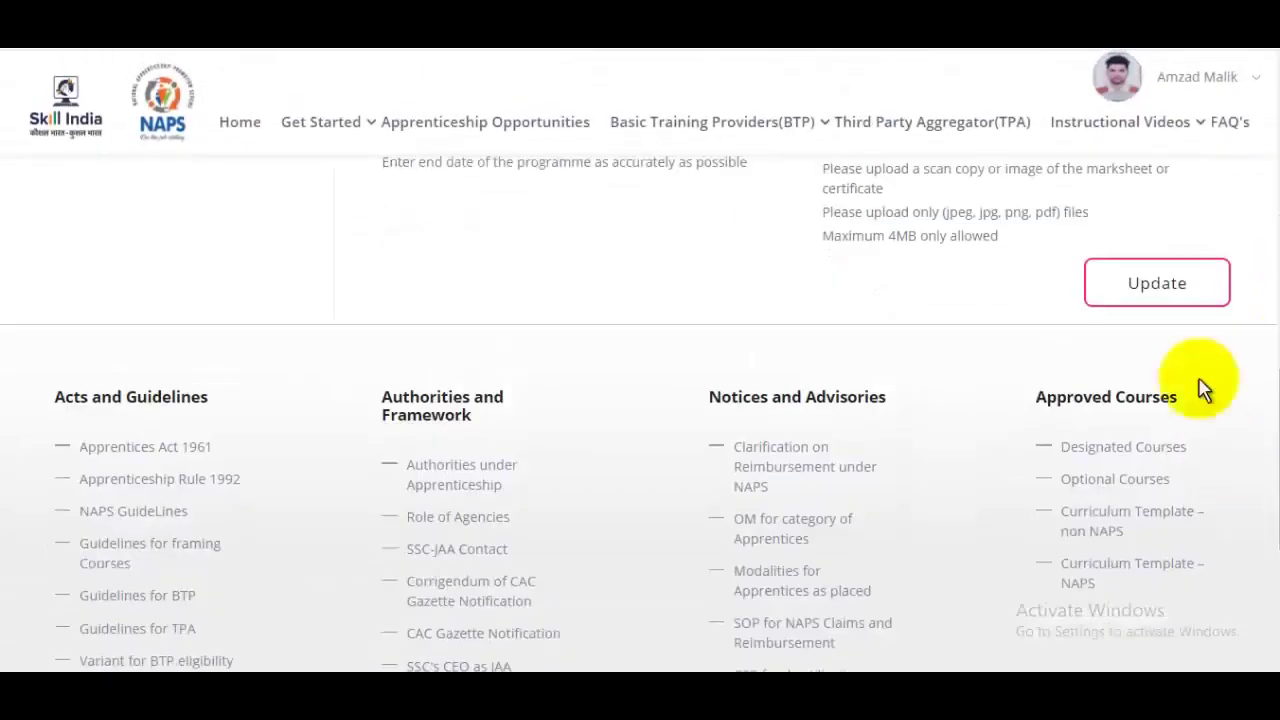
pyautogui.click(1168, 294)
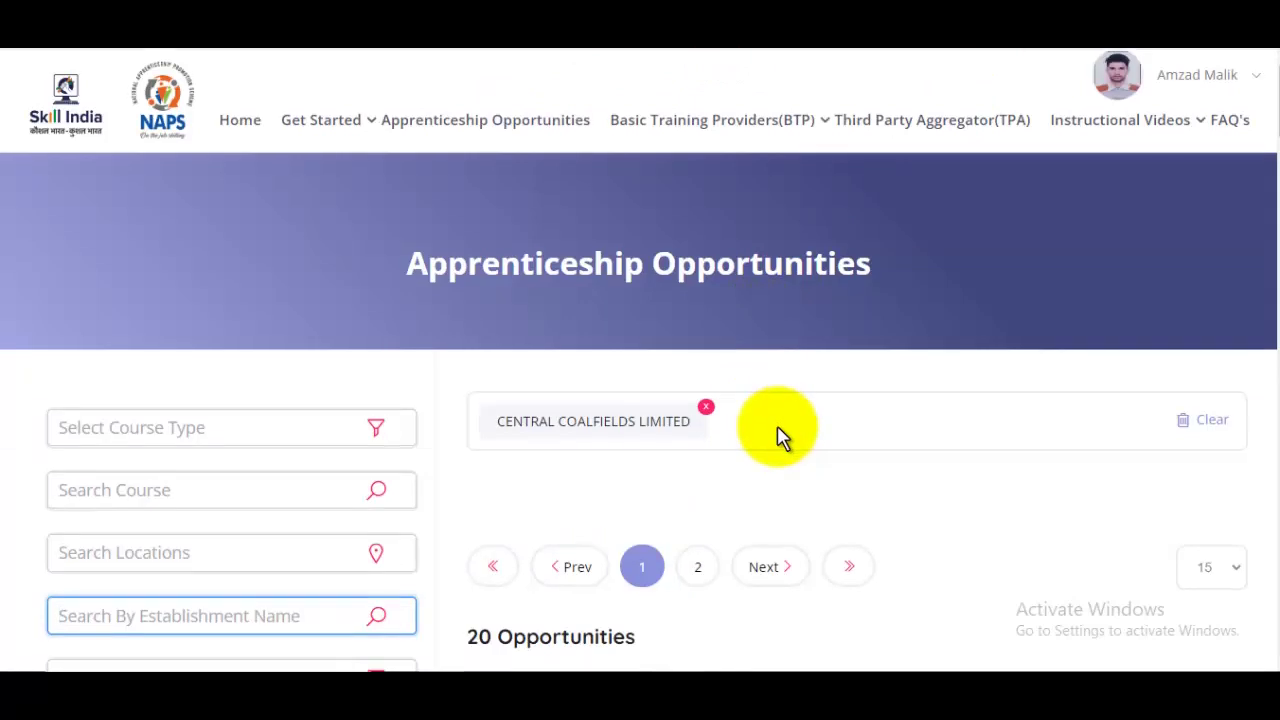
# Filter the apprenticeship opportunities by the establishment CENTRAL COALFIELDS LIMITED
pyautogui.scroll(-2, 778, 436)
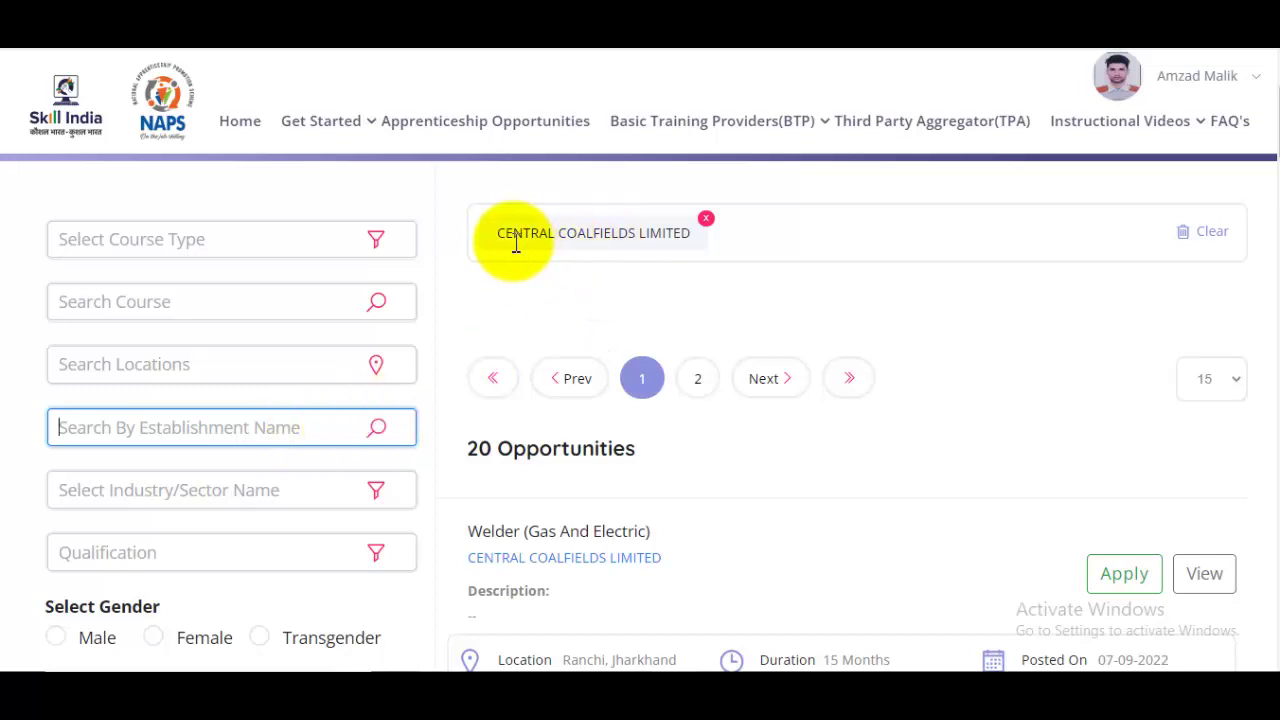
pyautogui.click(172, 430)
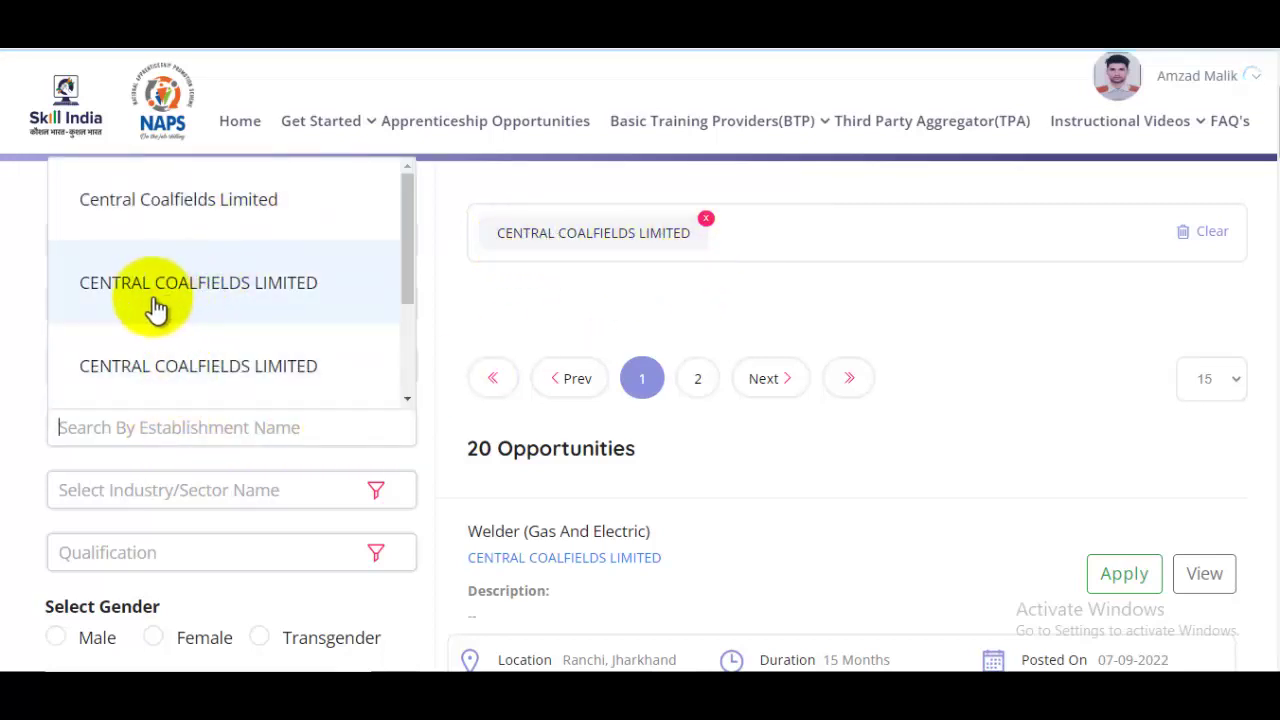
pyautogui.click(188, 289)
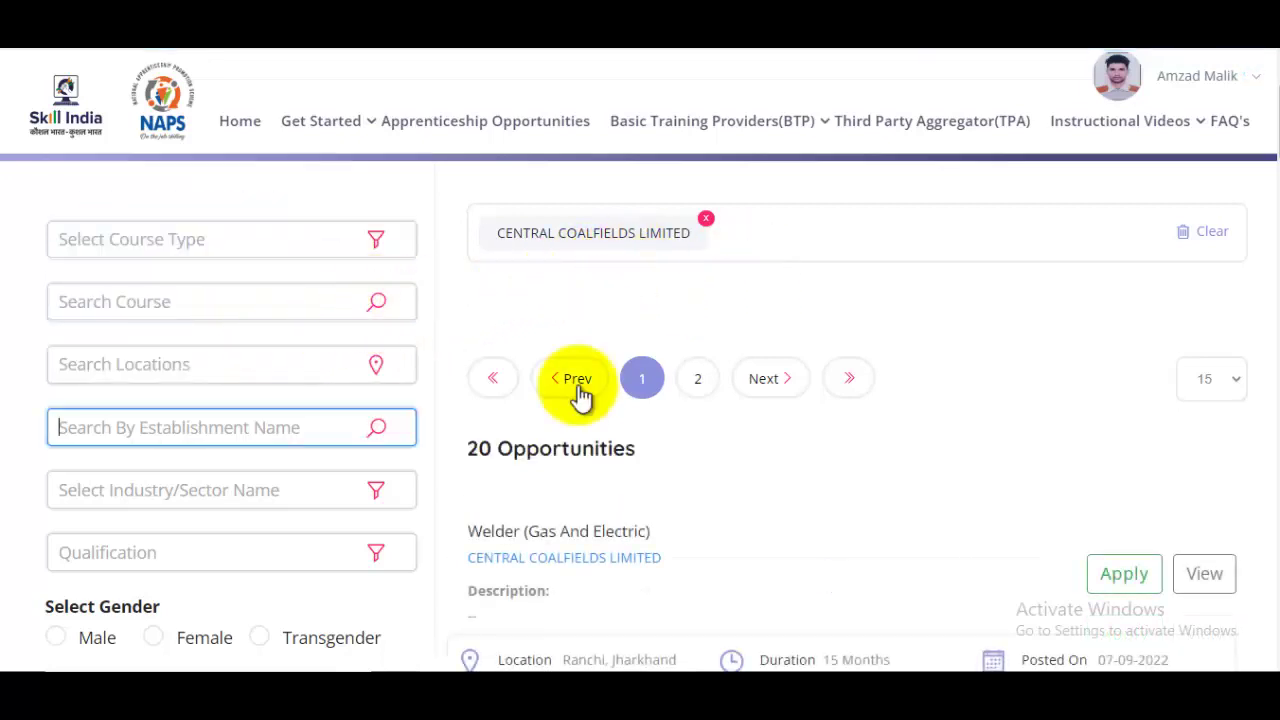
# Find the Fitter opportunity at Central Coalfields Limited and apply for it with the blank preferred-location option
pyautogui.moveTo(467, 455); pyautogui.dragTo(561, 455)
pyautogui.scroll(-1, 787, 452)
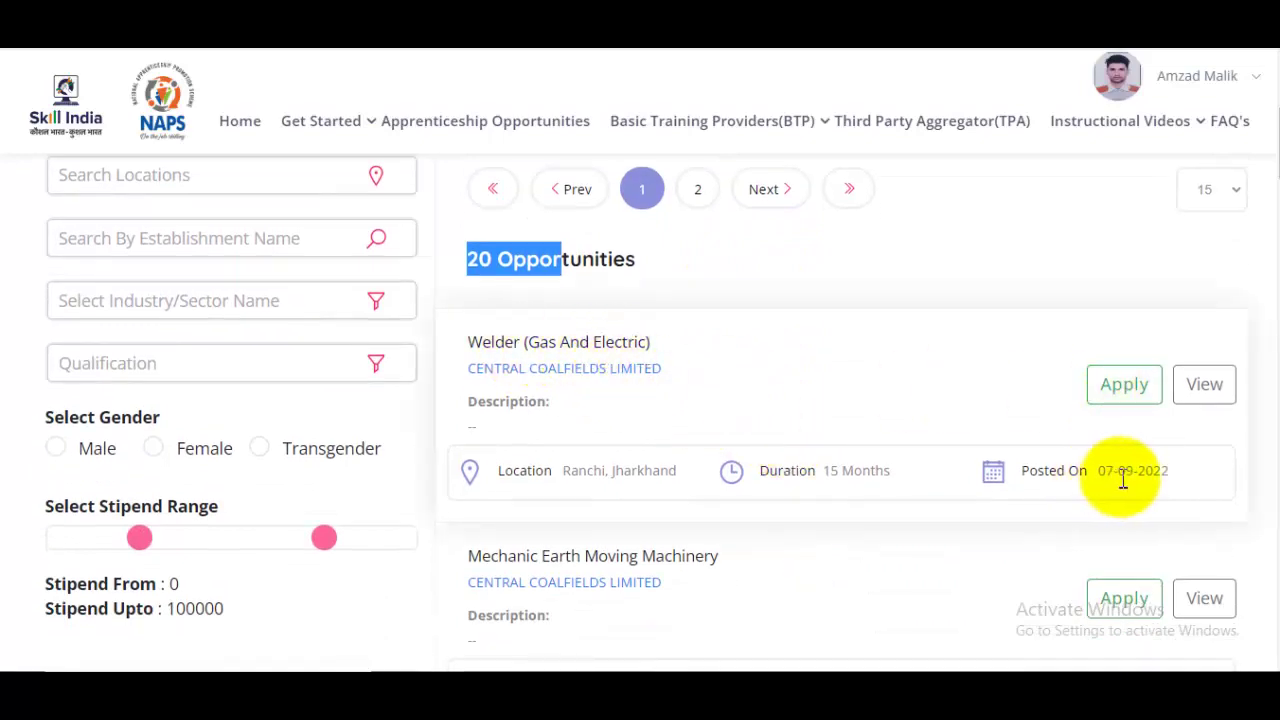
pyautogui.scroll(-15, 943, 486)
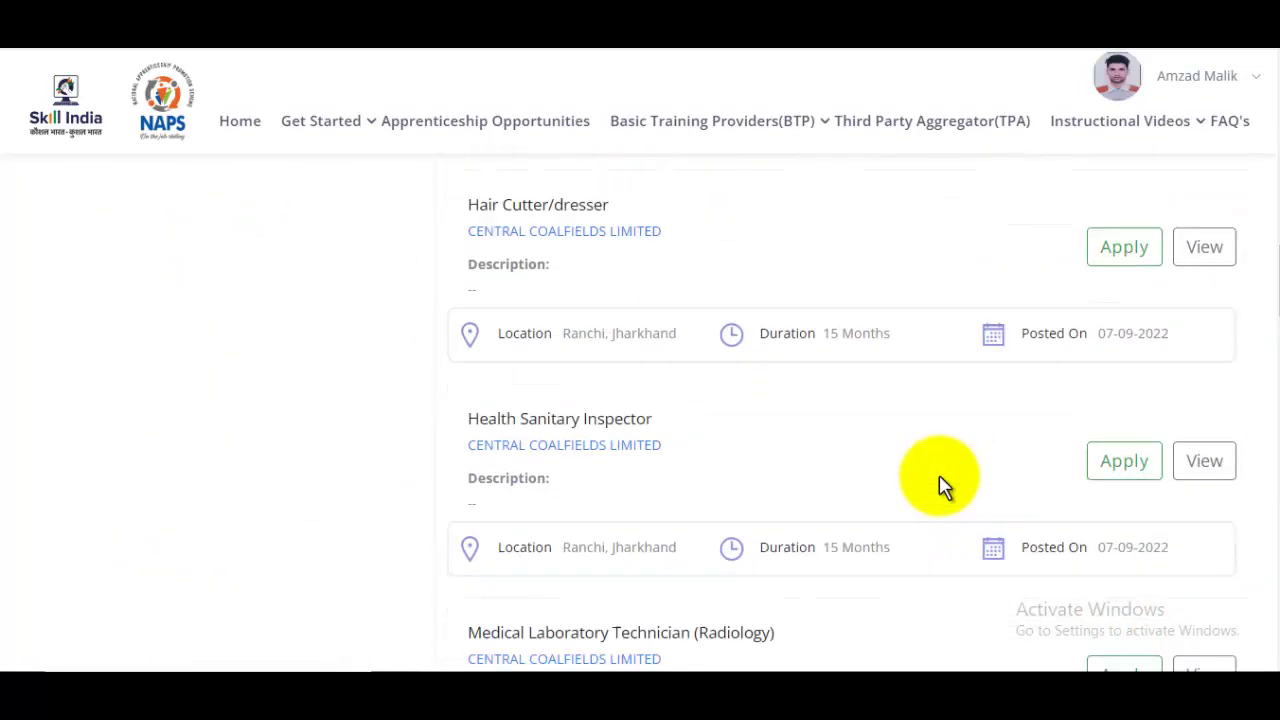
pyautogui.scroll(-8, 943, 486)
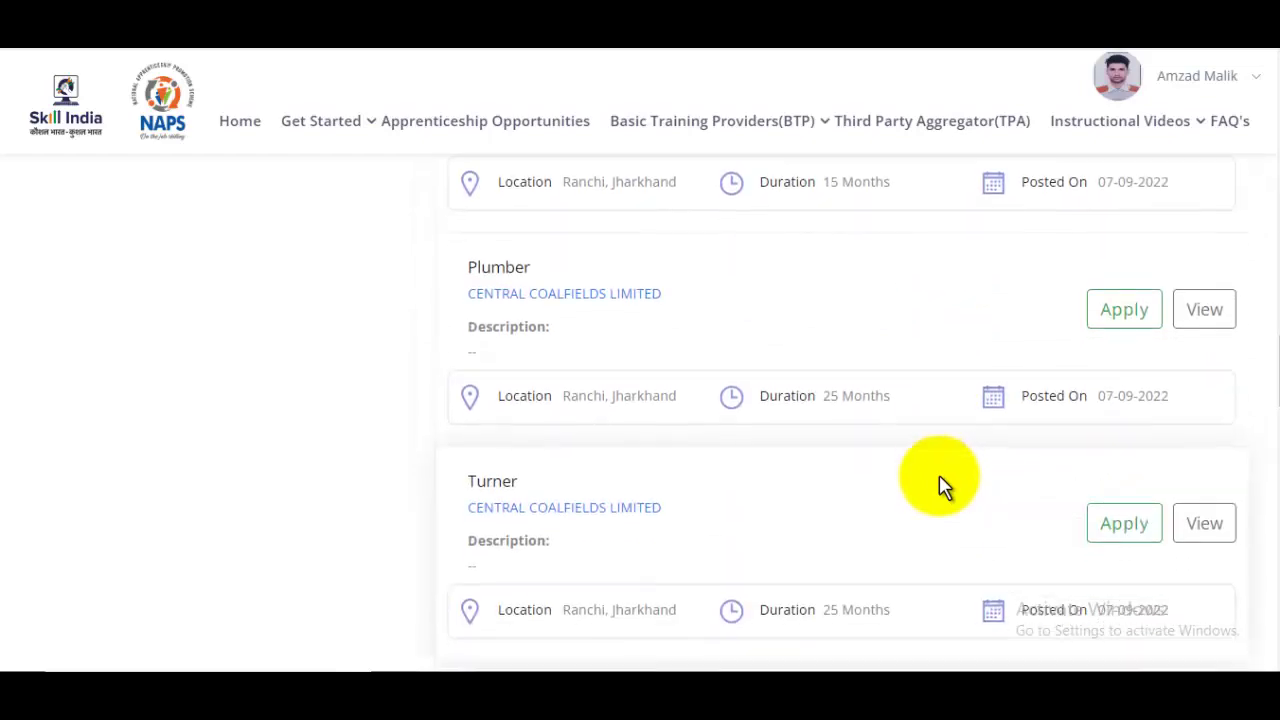
pyautogui.scroll(-3, 924, 394)
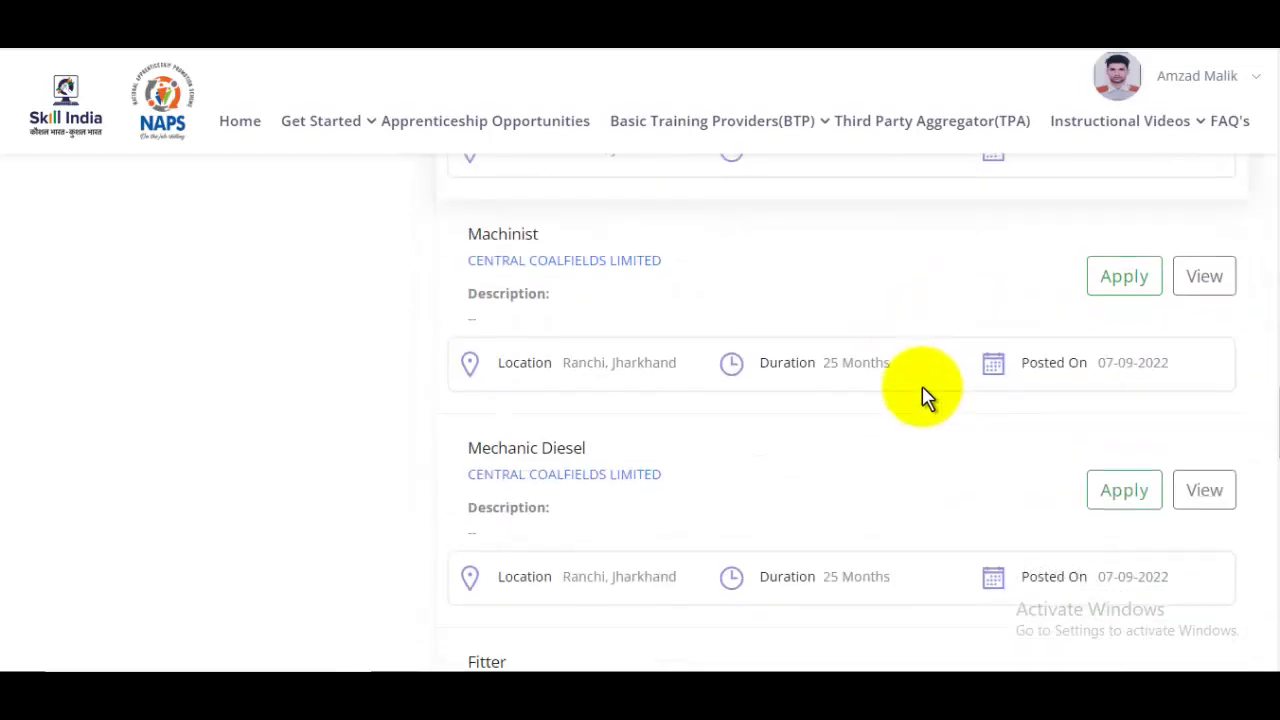
pyautogui.scroll(-3, 922, 386)
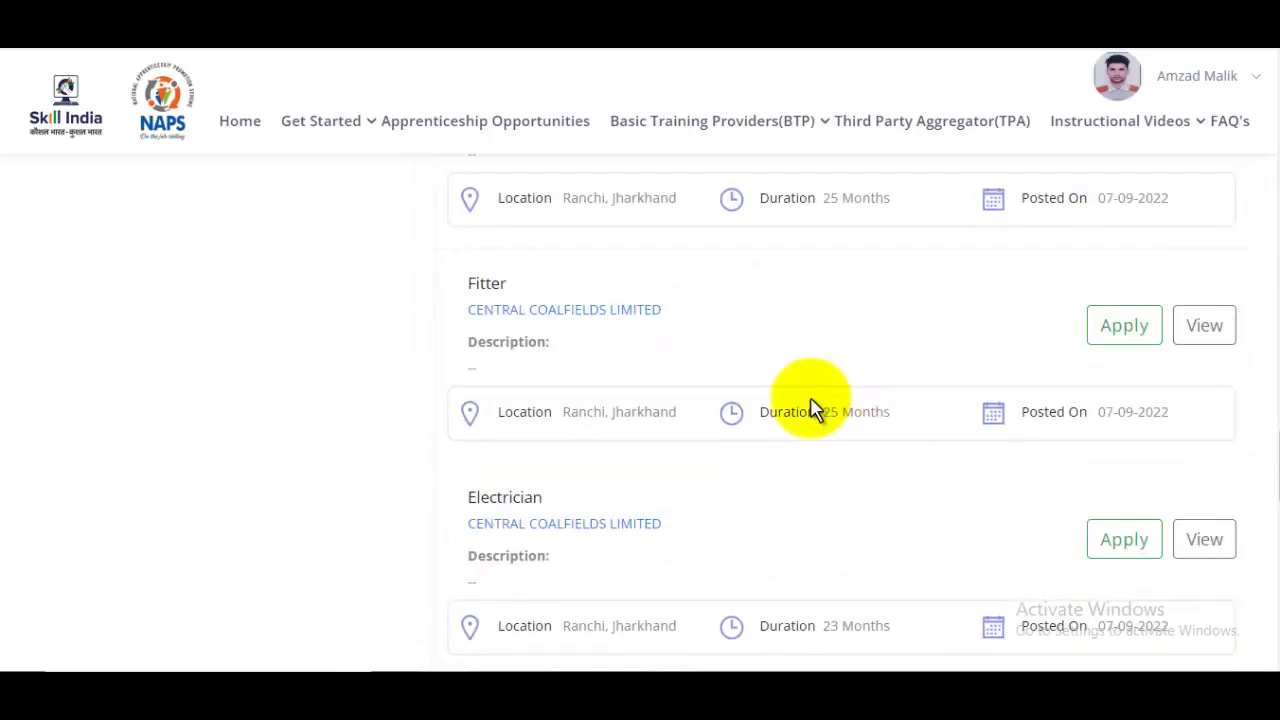
pyautogui.click(1114, 330)
pyautogui.click(503, 358)
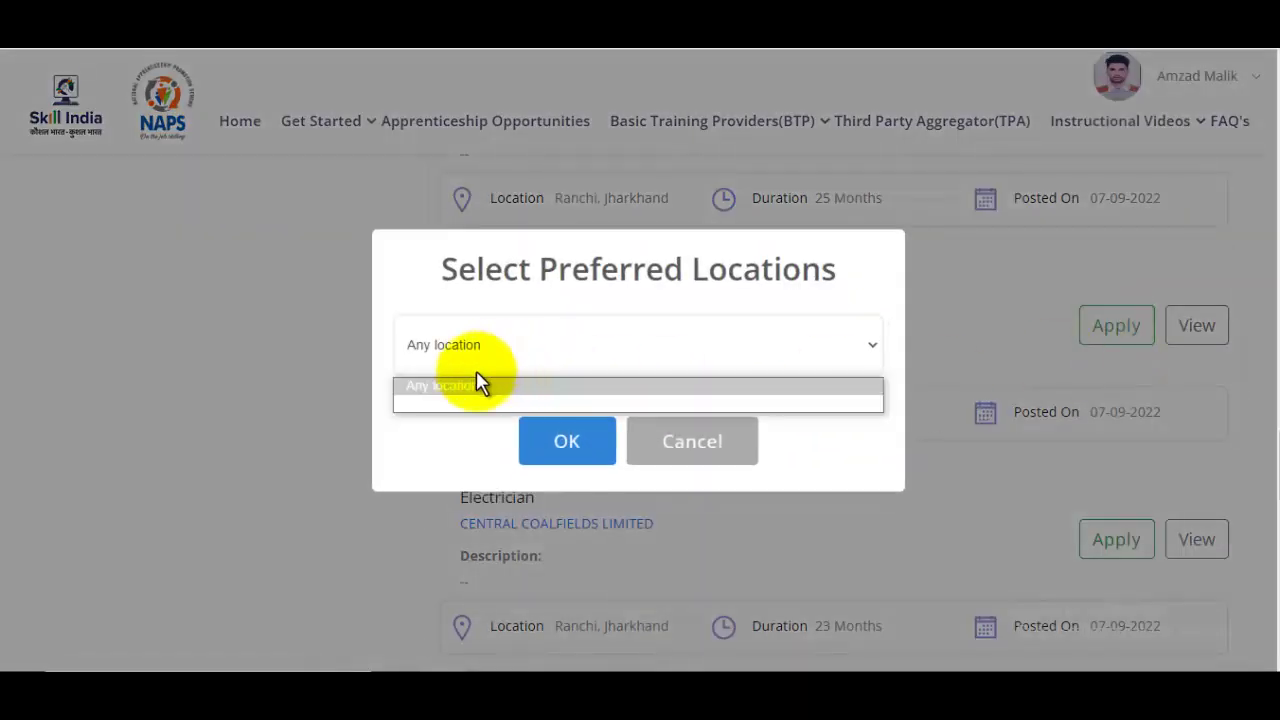
pyautogui.click(477, 376)
pyautogui.click(452, 352)
pyautogui.click(443, 406)
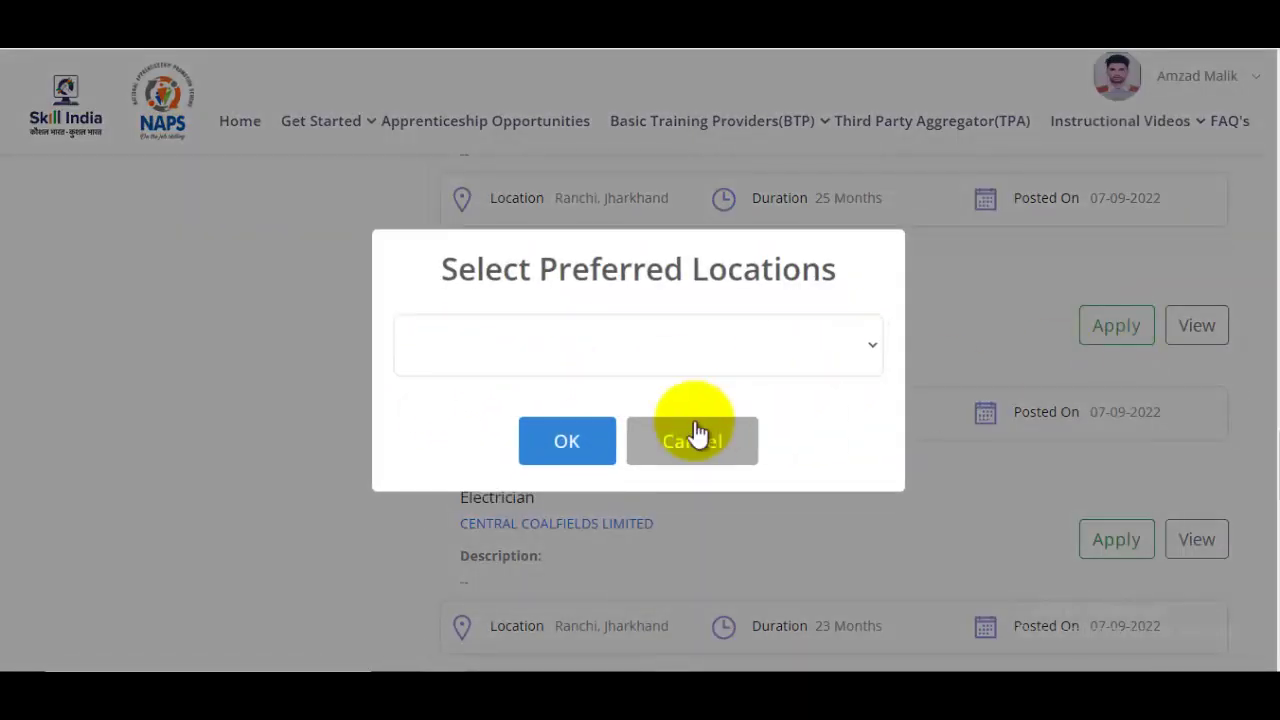
pyautogui.click(563, 445)
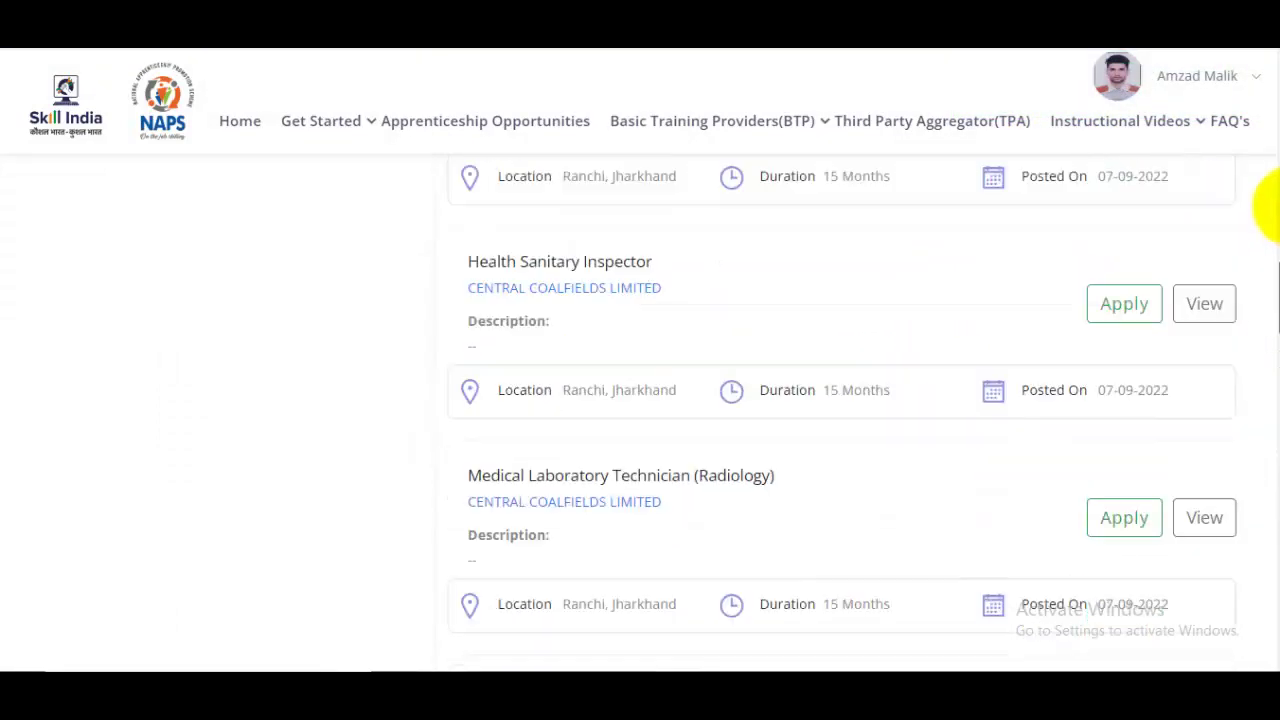
# Open the submitted applications from the candidate dashboard and check the status of the Fitter application to Central Coalfields Limited
pyautogui.scroll(1, 1140, 200)
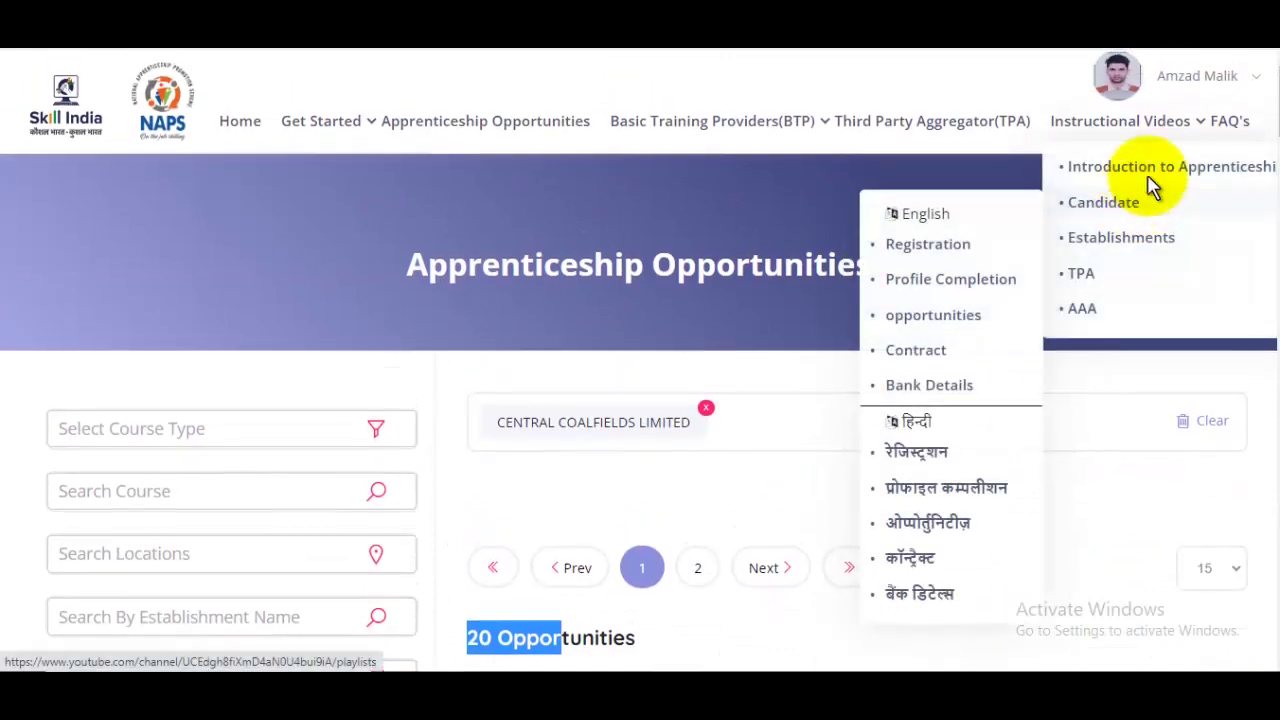
pyautogui.click(1251, 88)
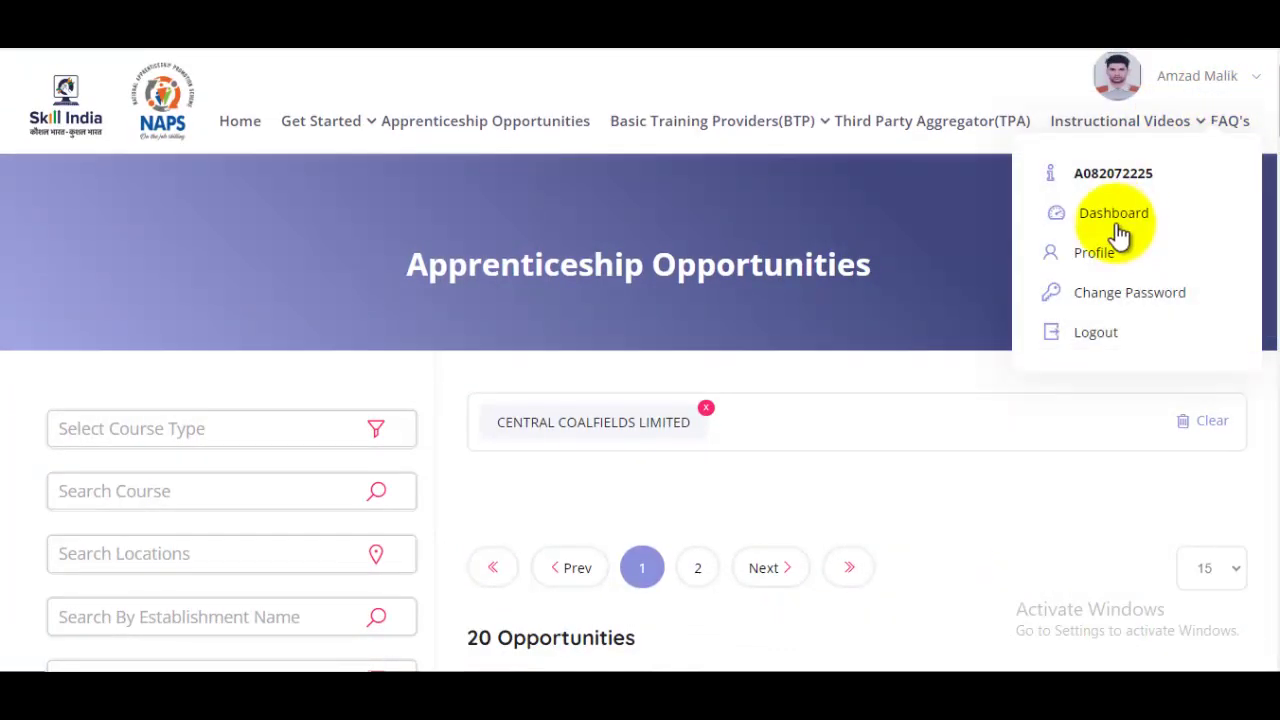
pyautogui.click(1115, 218)
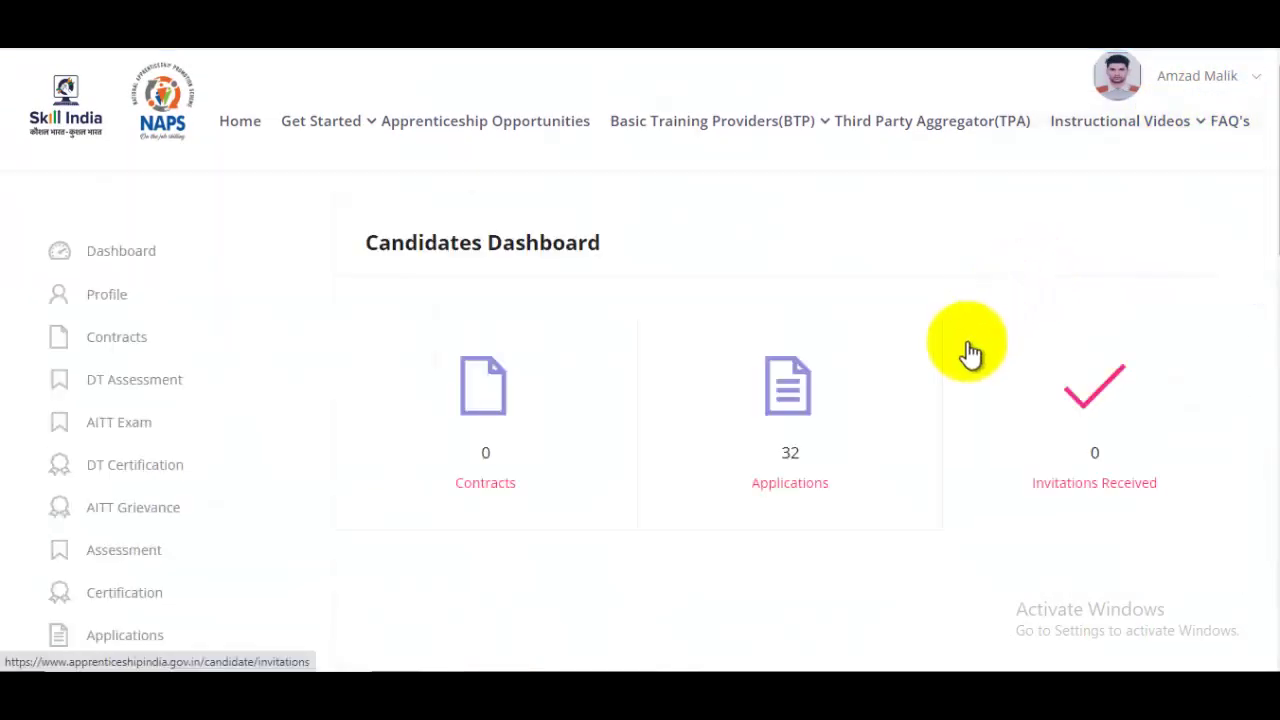
pyautogui.click(805, 490)
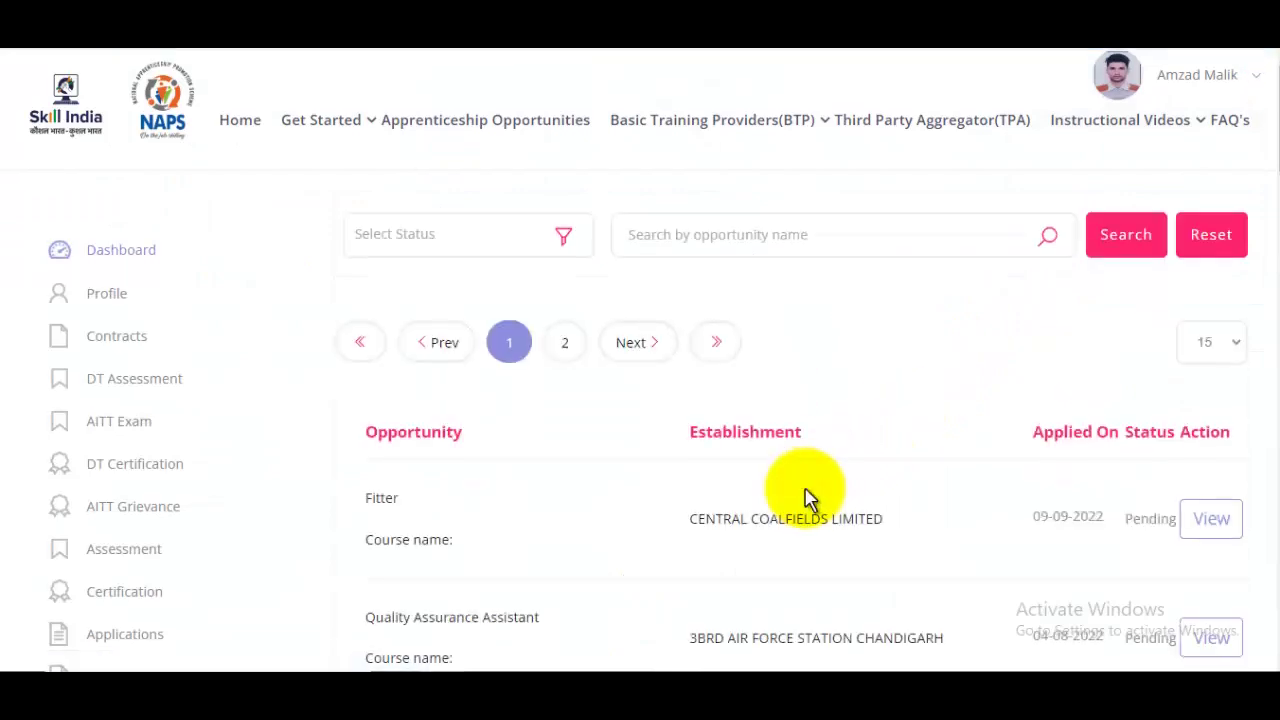
pyautogui.scroll(-1, 700, 500)
pyautogui.moveTo(671, 449); pyautogui.dragTo(849, 423)
pyautogui.click(893, 427)
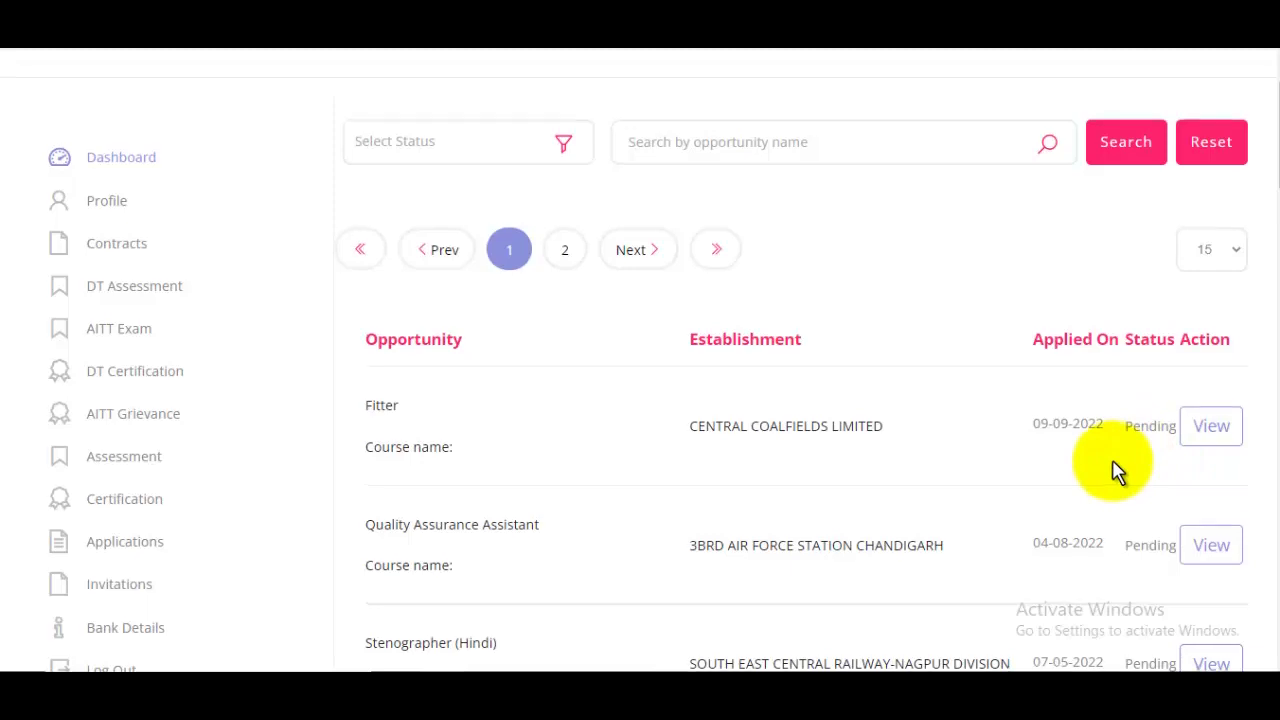
pyautogui.scroll(2, 1118, 472)
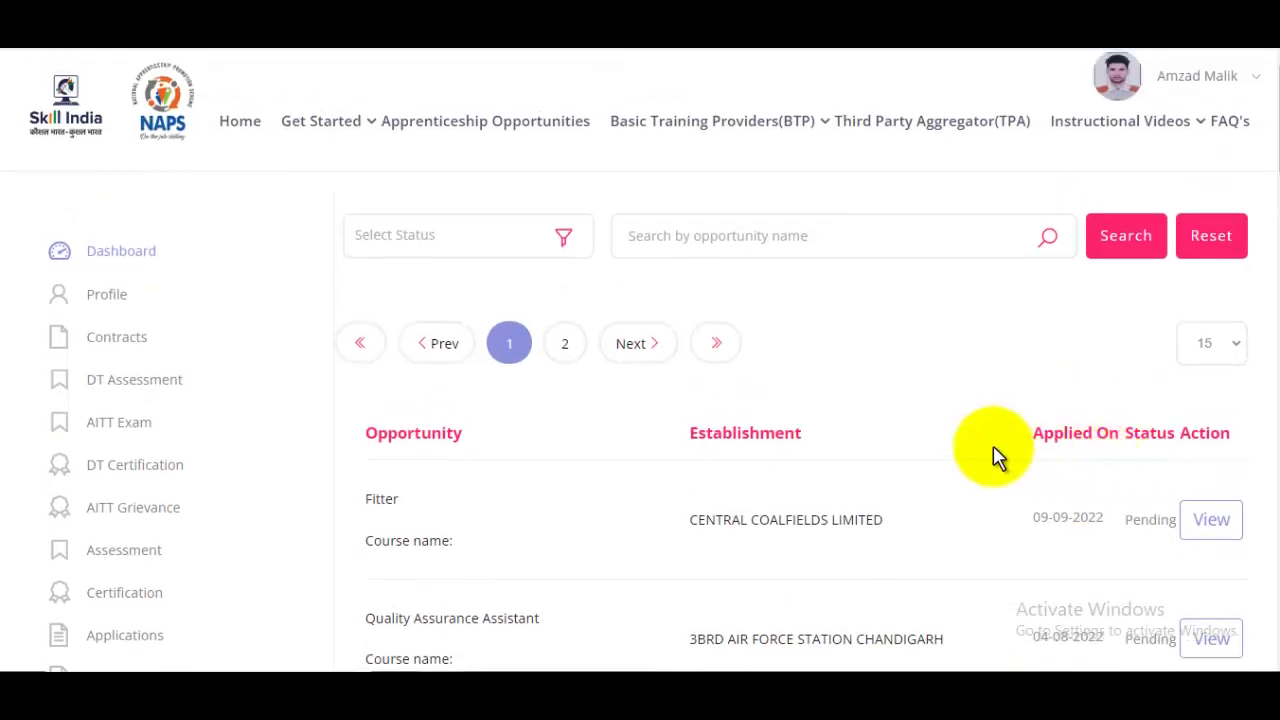